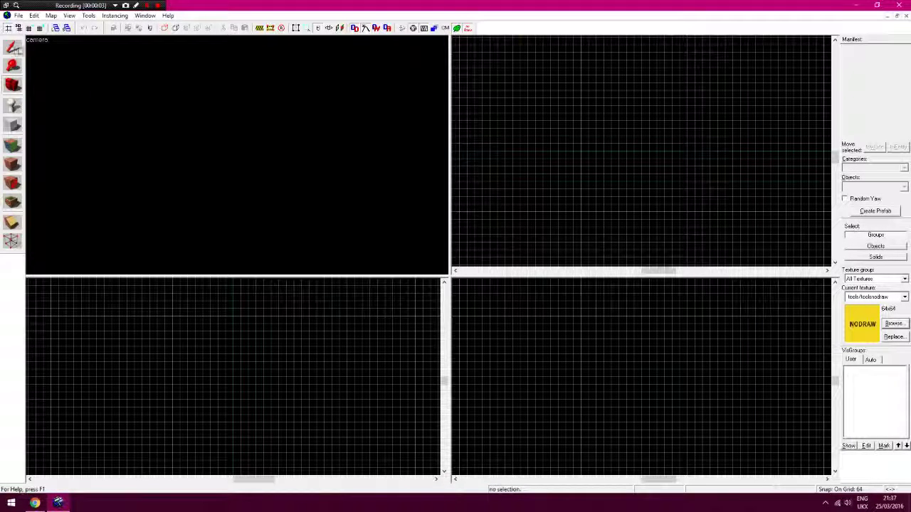
# - Create a floor block 512 by 512 units and 64 units high with the nodraw texture
pyautogui.click(11, 125)
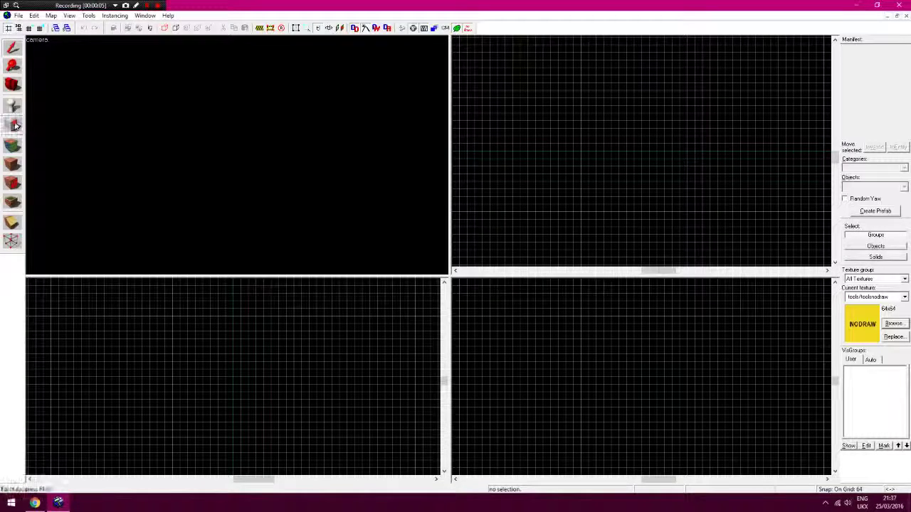
pyautogui.click(518, 150)
pyautogui.moveTo(575, 205); pyautogui.dragTo(584, 215)
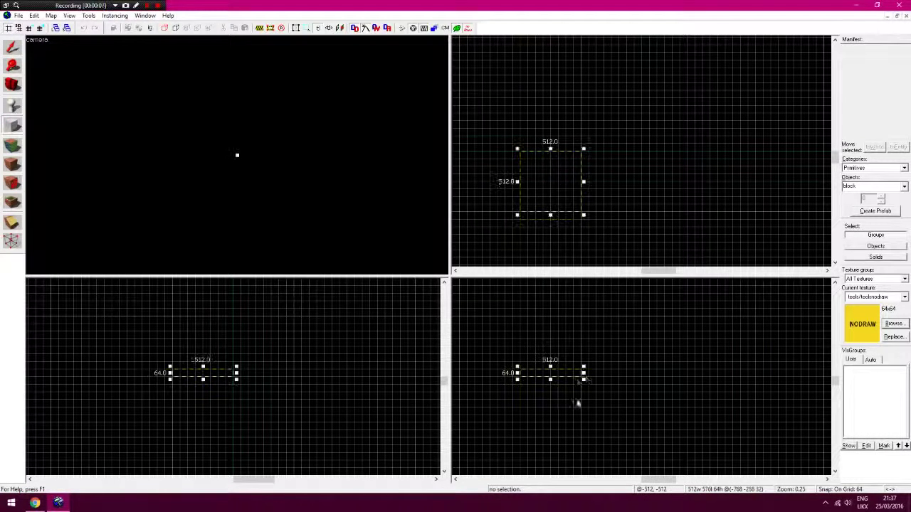
pyautogui.press('Return')
# - Create a wall block across the middle of the floor, 512 units wide, 192 high and about 32 thick, on a 32-unit grid
pyautogui.moveTo(520, 181); pyautogui.dragTo(577, 183)
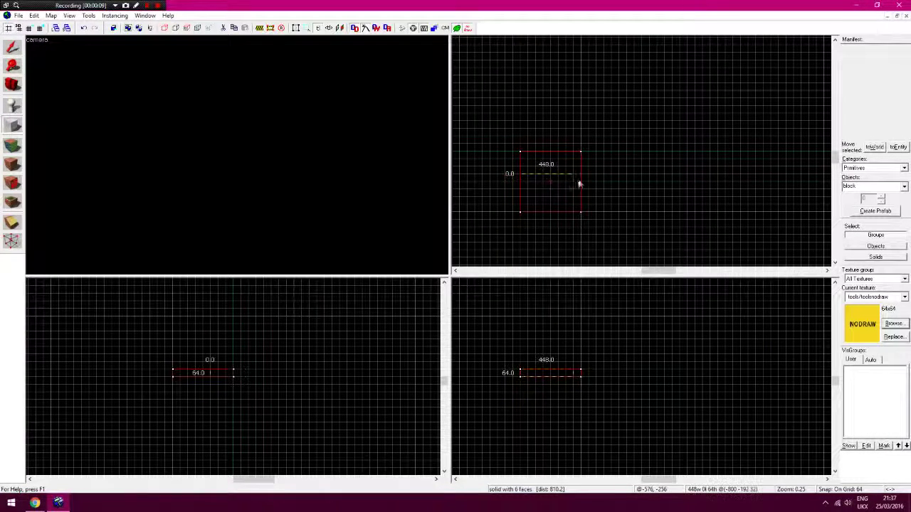
pyautogui.moveTo(569, 375); pyautogui.dragTo(556, 345)
pyautogui.click(38, 28)
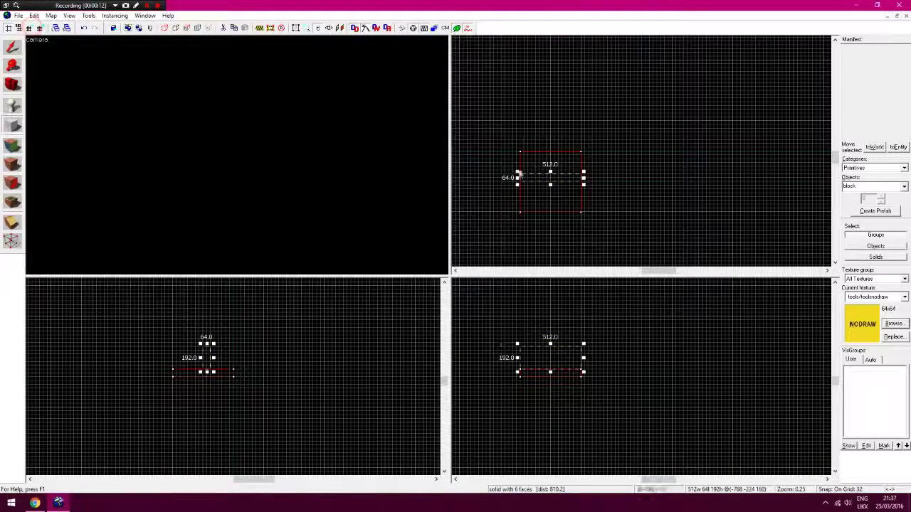
pyautogui.moveTo(551, 172); pyautogui.dragTo(551, 177)
pyautogui.press('Return')
# - Place a prop_static entity on the wall's face in the 3D view
pyautogui.click(12, 85)
pyautogui.moveTo(237, 155); pyautogui.dragTo(237, 155)
pyautogui.press('w')
pyautogui.hotkey('shift', 'e')
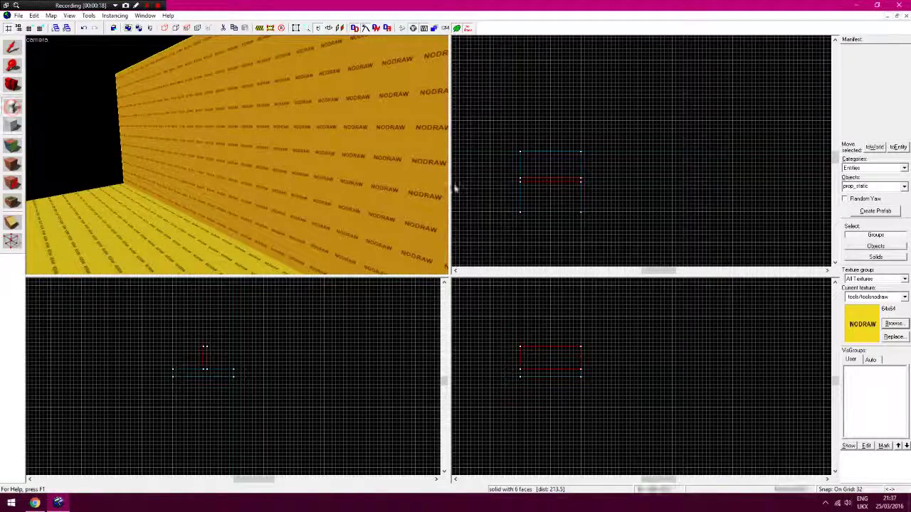
pyautogui.press('w')
pyautogui.click(226, 139)
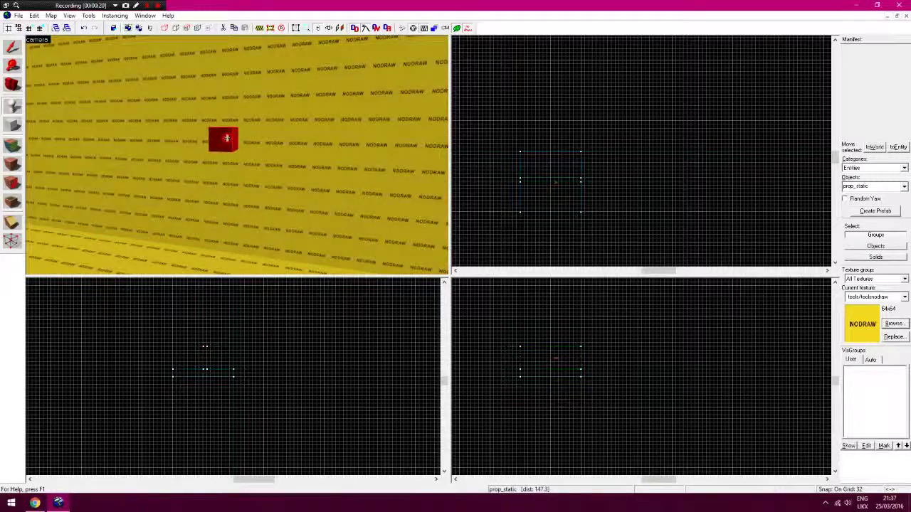
# - Set the prop_static's World Model to models/props/electronics/nmrih_keypad.mdl, found by filtering the models with "keyp"
pyautogui.click(12, 49)
pyautogui.doubleClick(216, 140)
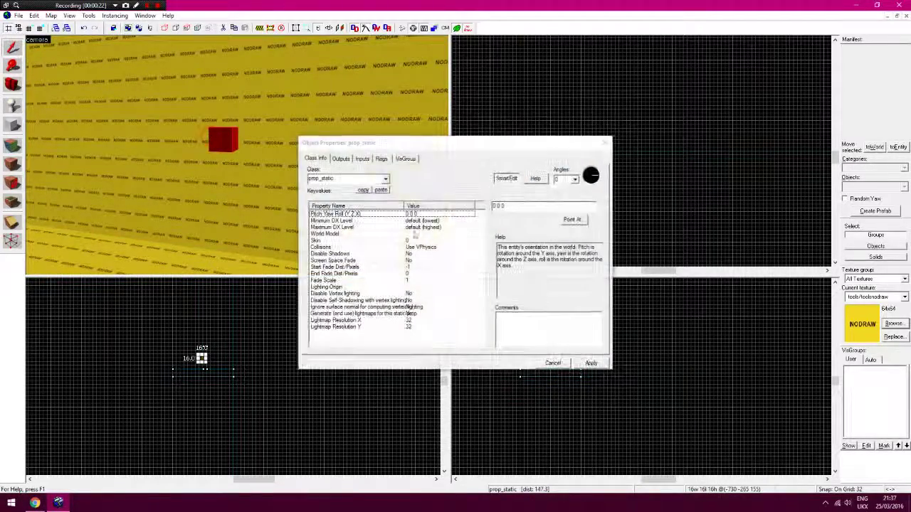
pyautogui.click(414, 234)
pyautogui.click(503, 222)
pyautogui.click(501, 221)
pyautogui.write('keyp')
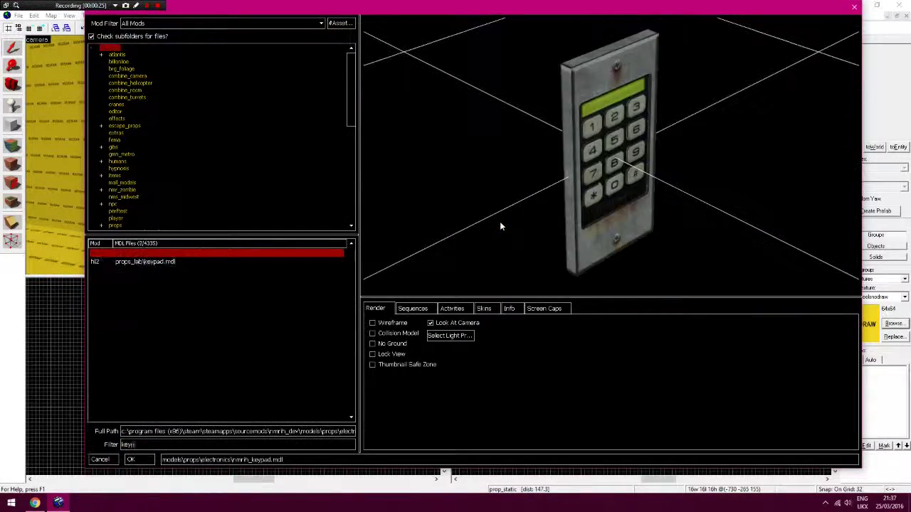
pyautogui.click(170, 261)
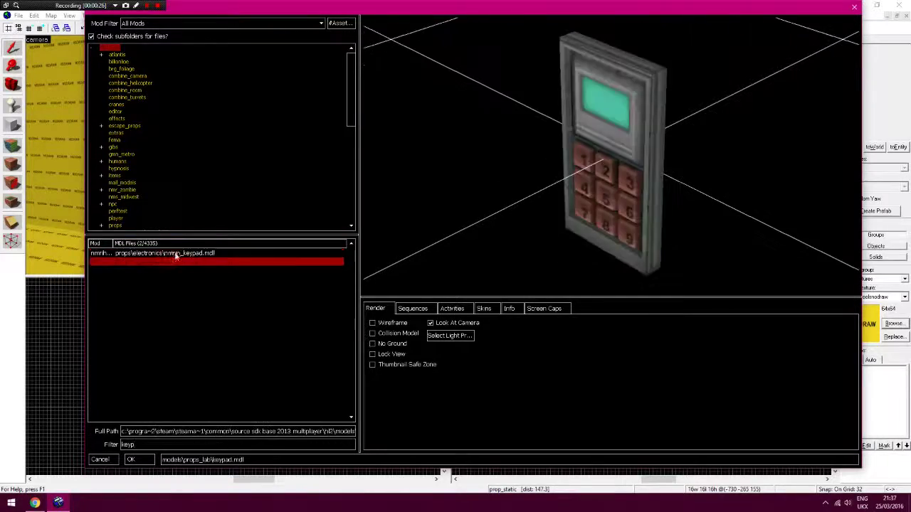
pyautogui.click(178, 254)
pyautogui.click(131, 459)
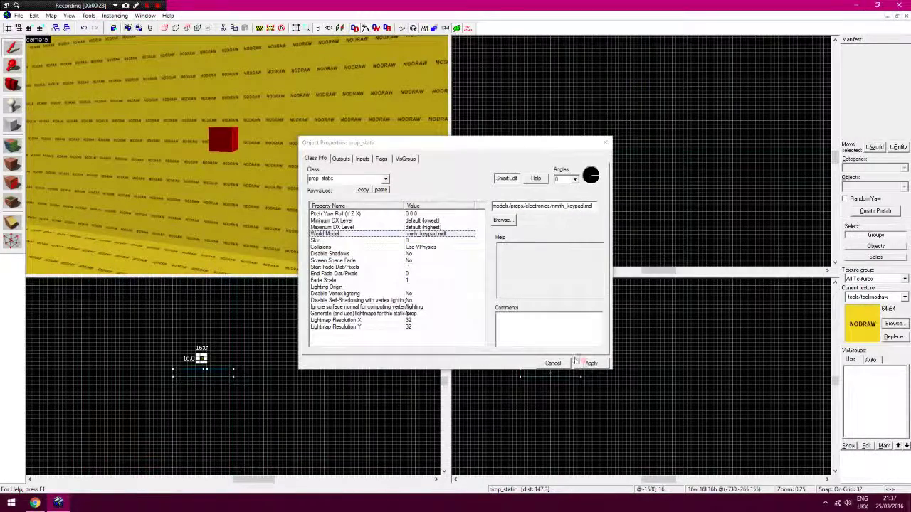
pyautogui.click(553, 363)
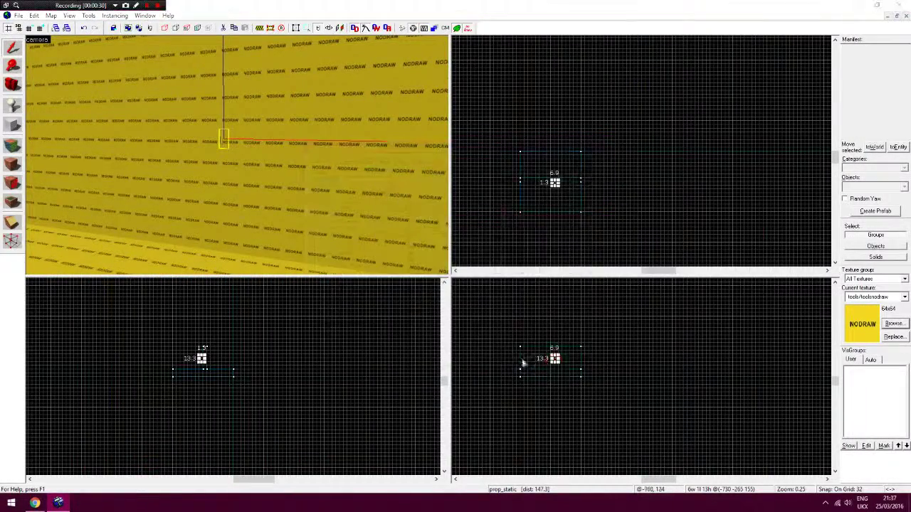
# - Rotate the keypad prop to face away from the wall and move it against the wall's surface on a 2-unit grid
pyautogui.hotkey('ctrl', 'm')
pyautogui.press('Return')
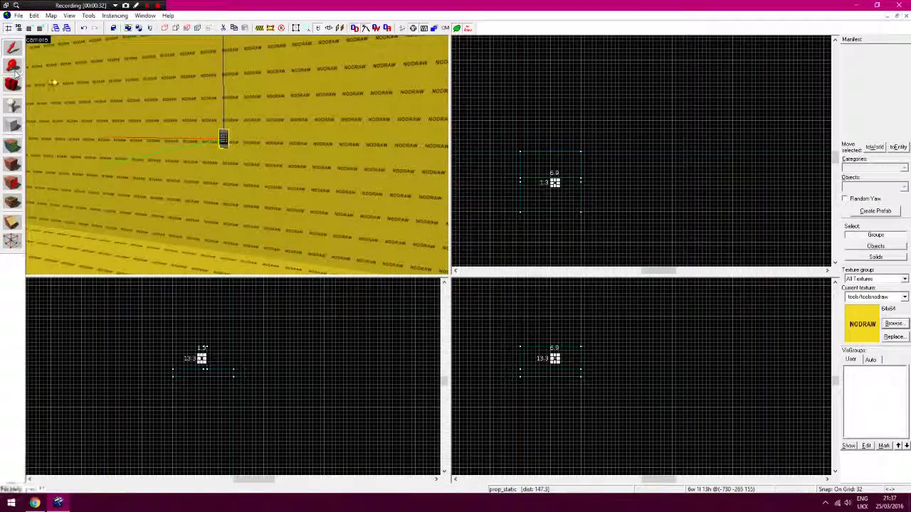
pyautogui.scroll(2, 555, 193)
pyautogui.scroll(2, 556, 195)
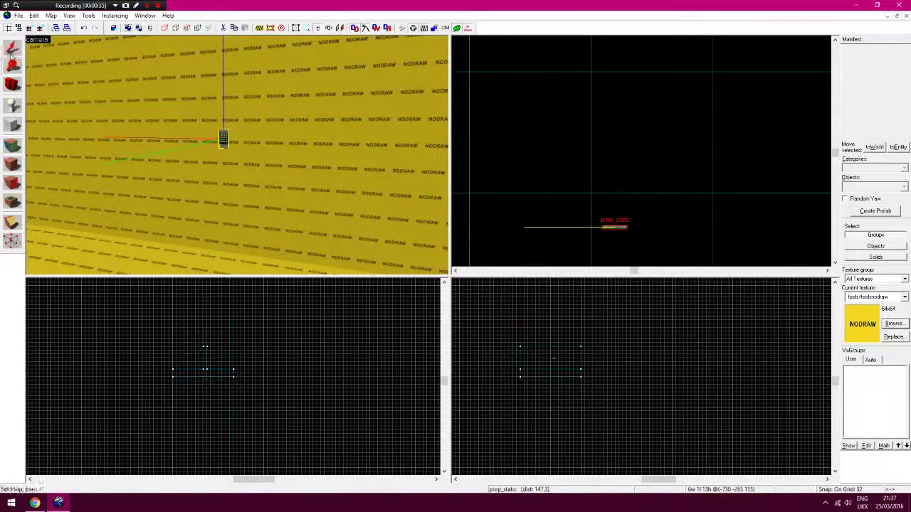
pyautogui.click(13, 47)
pyautogui.click(29, 29)
pyautogui.click(29, 28)
pyautogui.click(29, 28)
pyautogui.click(30, 28)
pyautogui.moveTo(616, 229); pyautogui.dragTo(615, 194)
pyautogui.click(637, 218)
pyautogui.press('z')
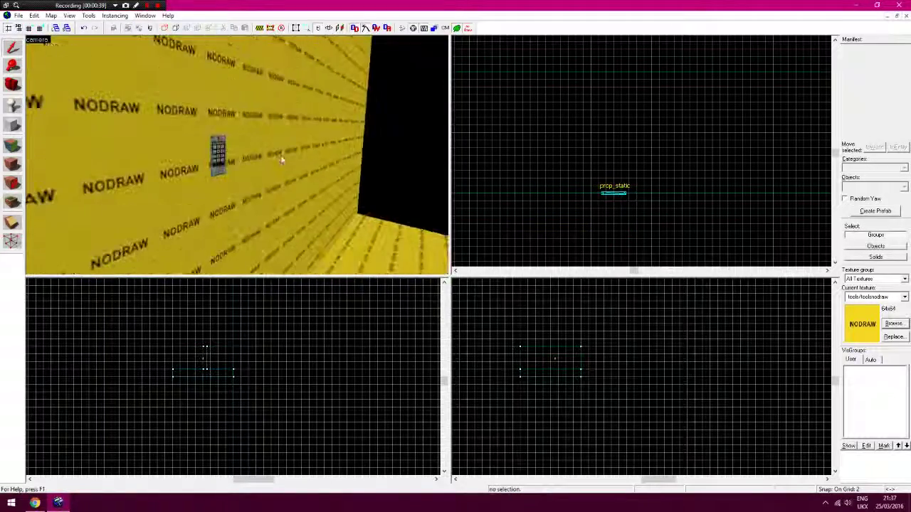
pyautogui.press('w')
pyautogui.press('z')
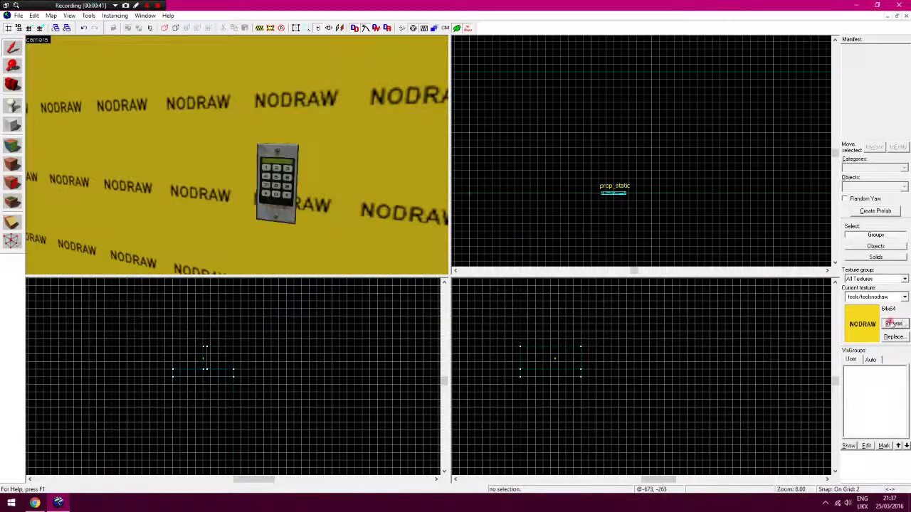
# - Choose the tools/toolsinvisible texture and create an 8 by 4 by 13 unit block over the keypad on a 1-unit grid
pyautogui.click(892, 323)
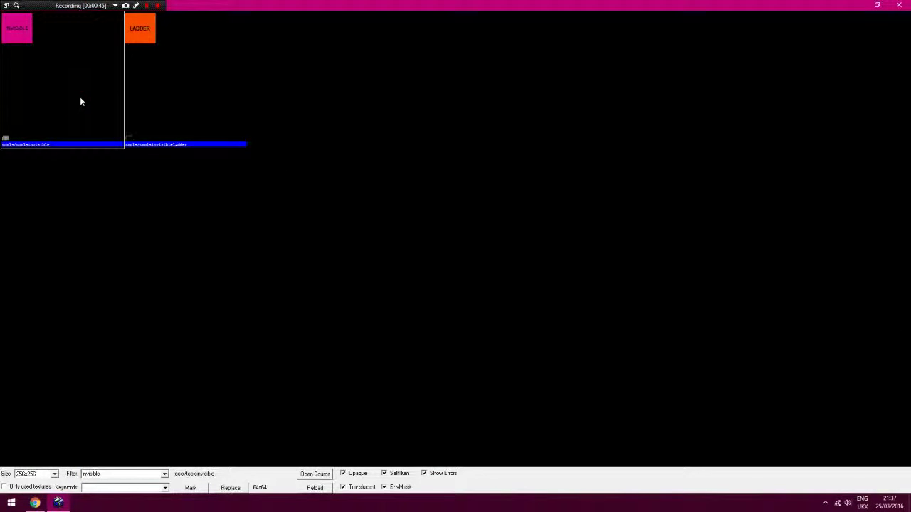
pyautogui.doubleClick(81, 102)
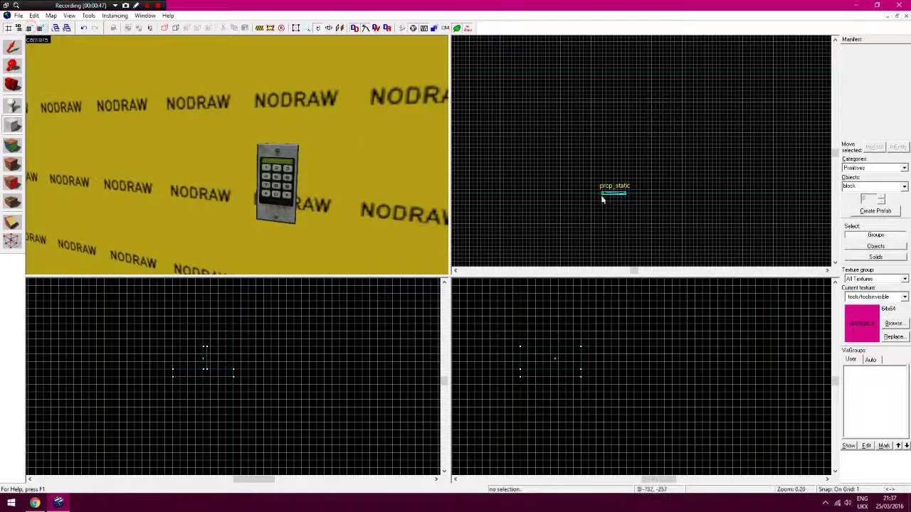
pyautogui.moveTo(599, 198); pyautogui.dragTo(630, 209)
pyautogui.click(13, 67)
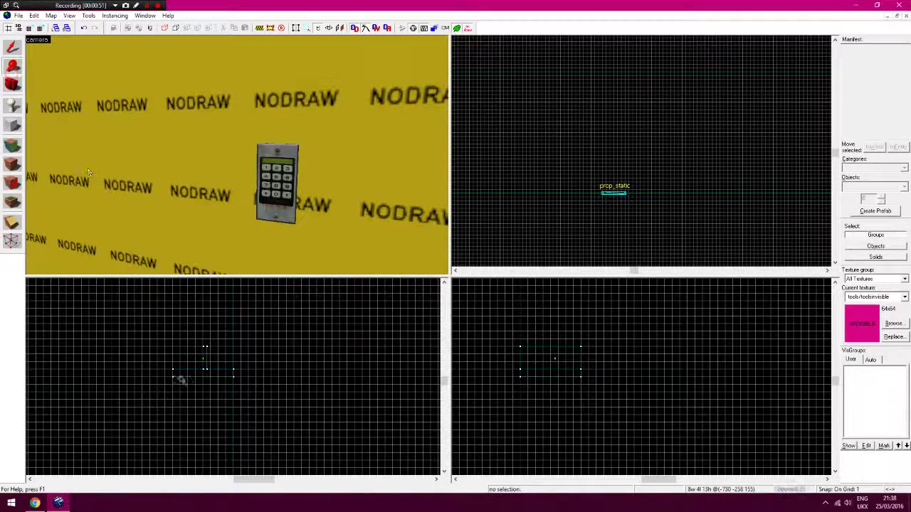
pyautogui.click(202, 351)
pyautogui.click(202, 351)
pyautogui.click(202, 351)
pyautogui.click(13, 124)
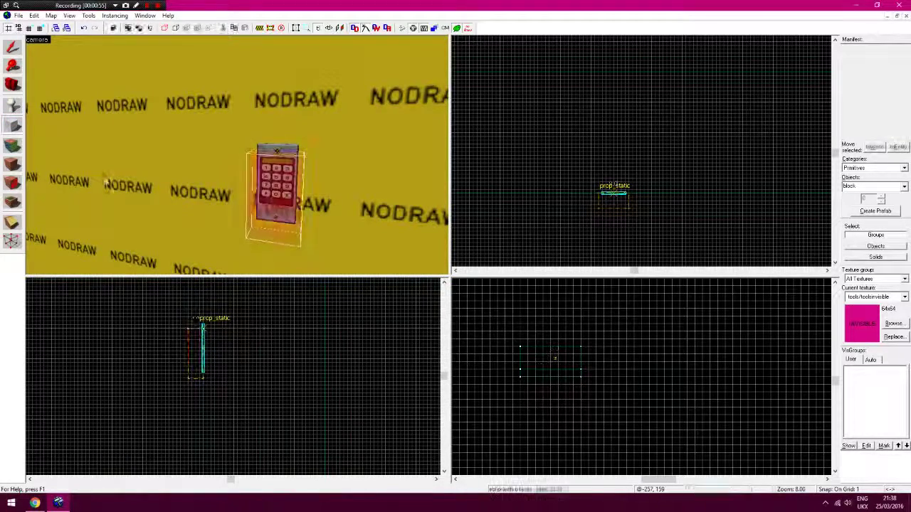
# - Move the keypad prop 1 unit out from the wall and 1 unit down, into the invisible block
pyautogui.click(12, 48)
pyautogui.click(284, 154)
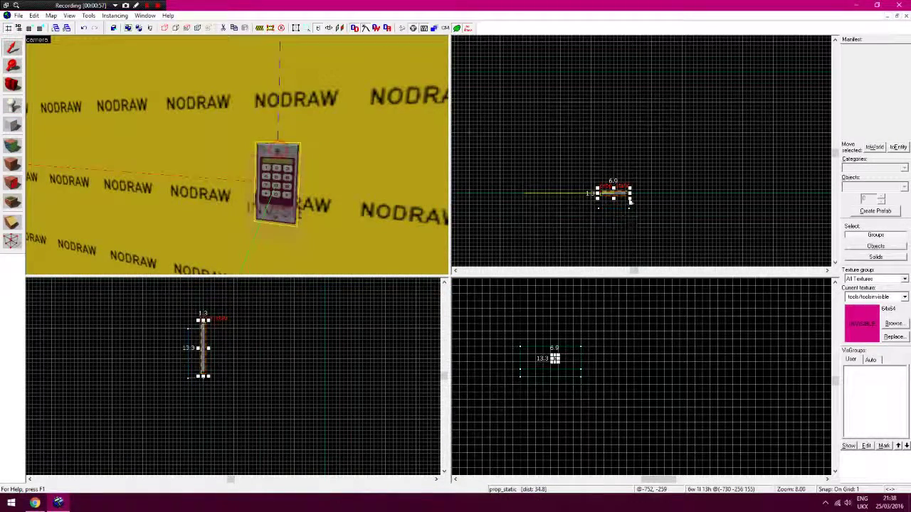
pyautogui.moveTo(626, 196); pyautogui.dragTo(623, 198)
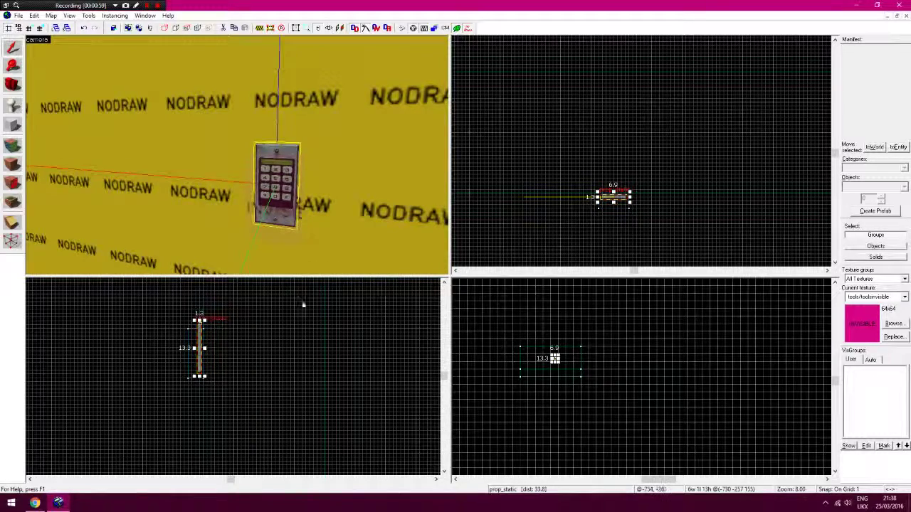
pyautogui.click(231, 344)
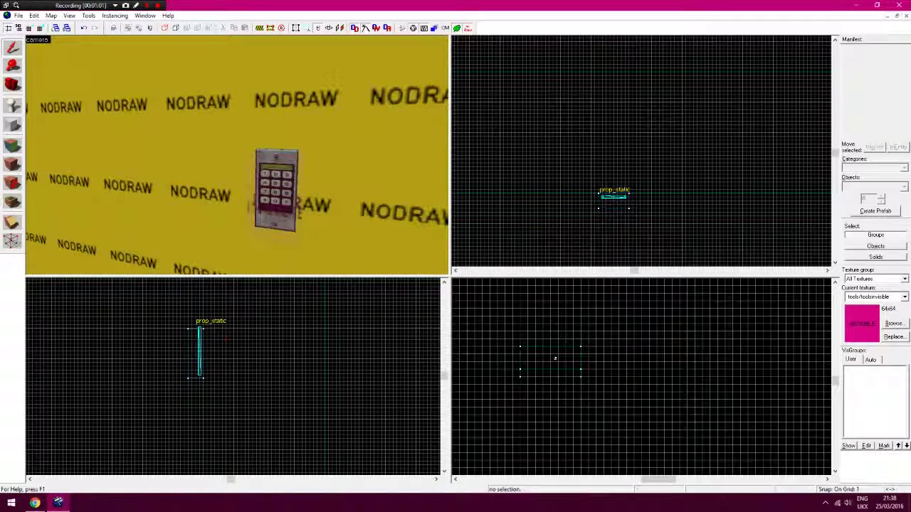
# - Shift the keypad prop slightly back toward the wall so that its back sits flush with the surface
pyautogui.scroll(3, 207, 344)
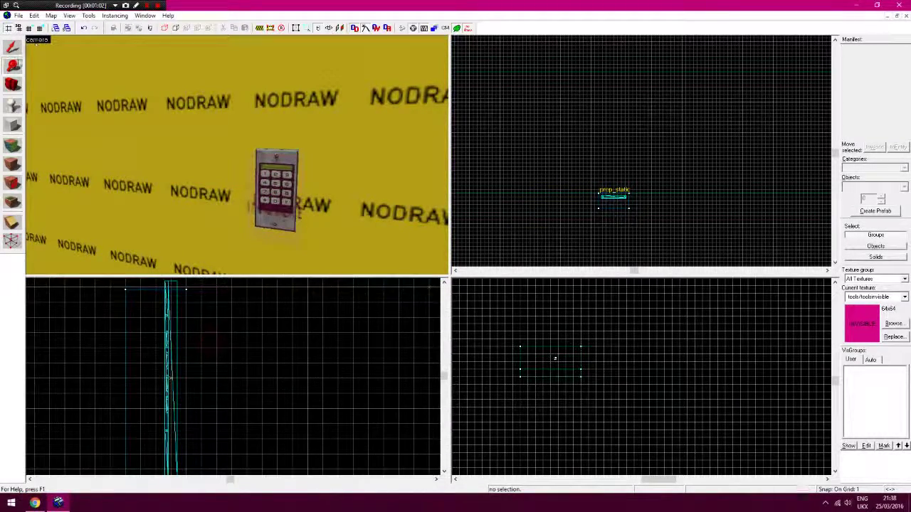
pyautogui.click(299, 153)
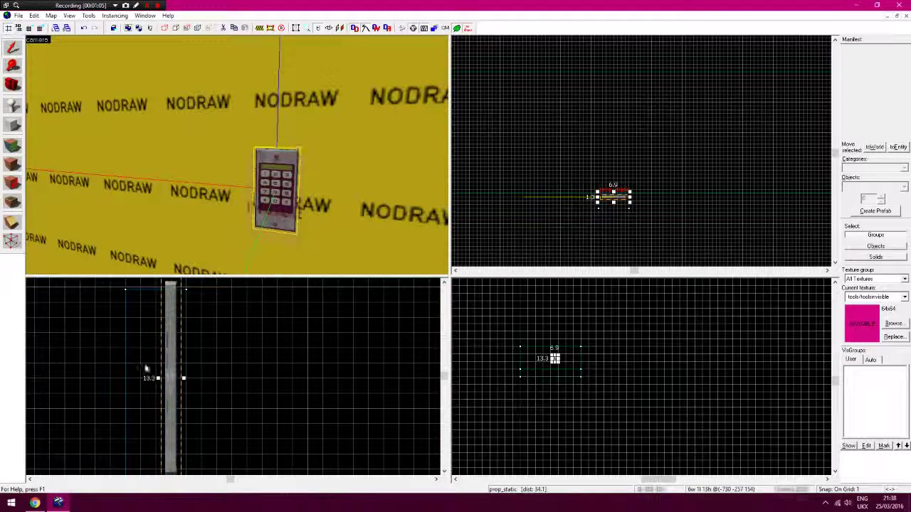
pyautogui.click(199, 320)
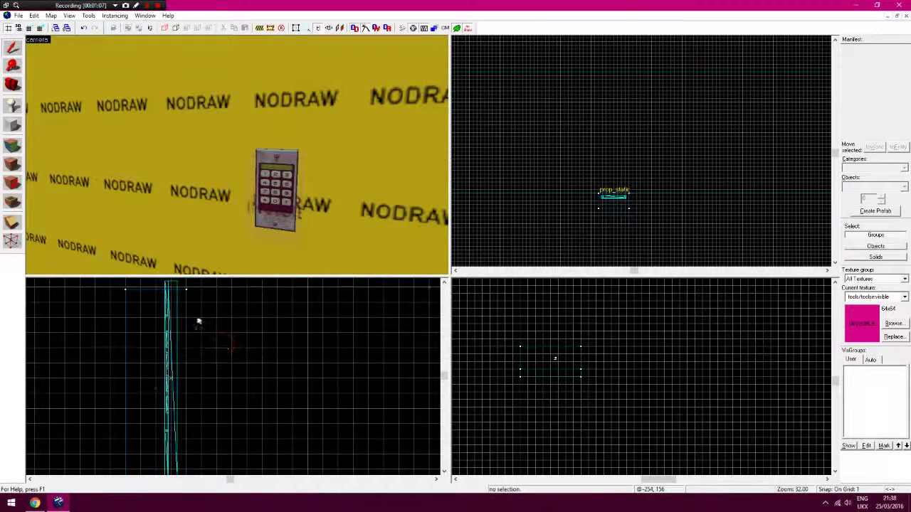
pyautogui.click(285, 162)
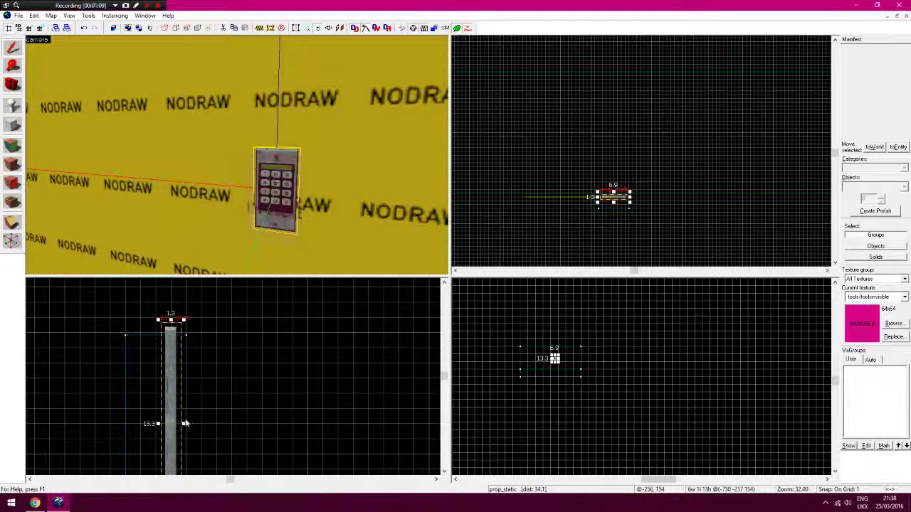
pyautogui.moveTo(189, 425); pyautogui.dragTo(207, 424)
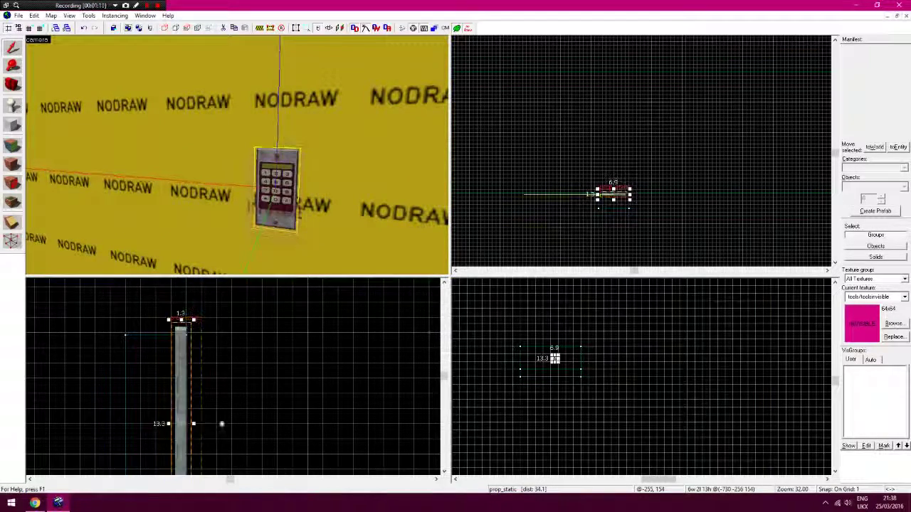
pyautogui.click(250, 407)
# - Move the invisible block up 1 unit so it lines up with the keypad prop
pyautogui.click(131, 333)
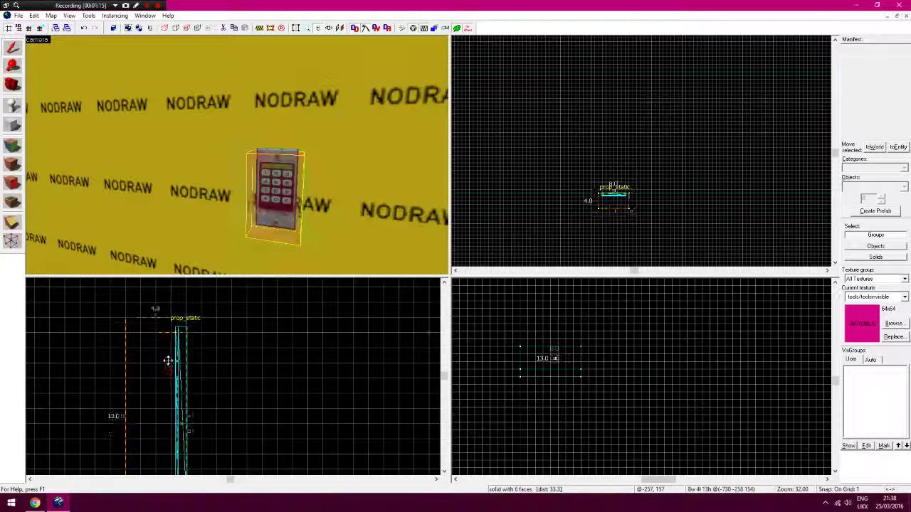
pyautogui.click(265, 351)
pyautogui.press('z')
pyautogui.press('a')
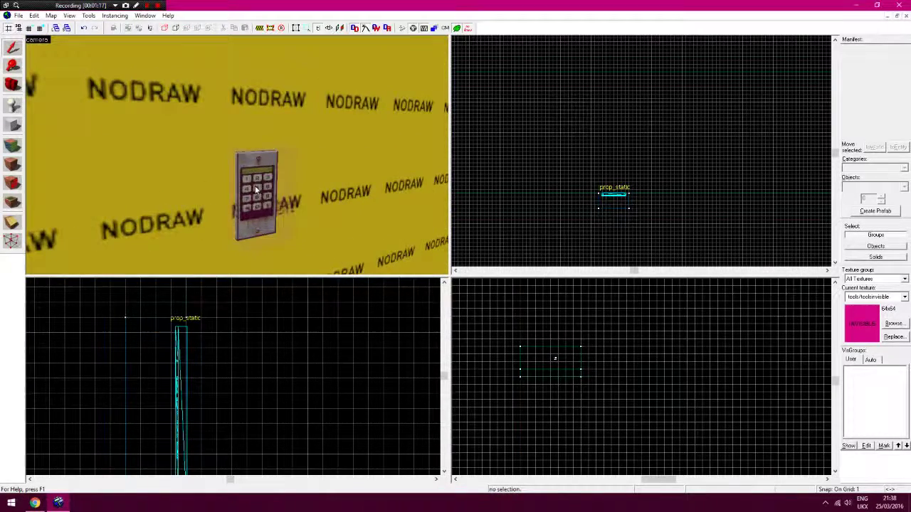
pyautogui.press('z')
# - Turn the invisible block in front of the keypad into a trigger_keypad brush entity
pyautogui.click(254, 189)
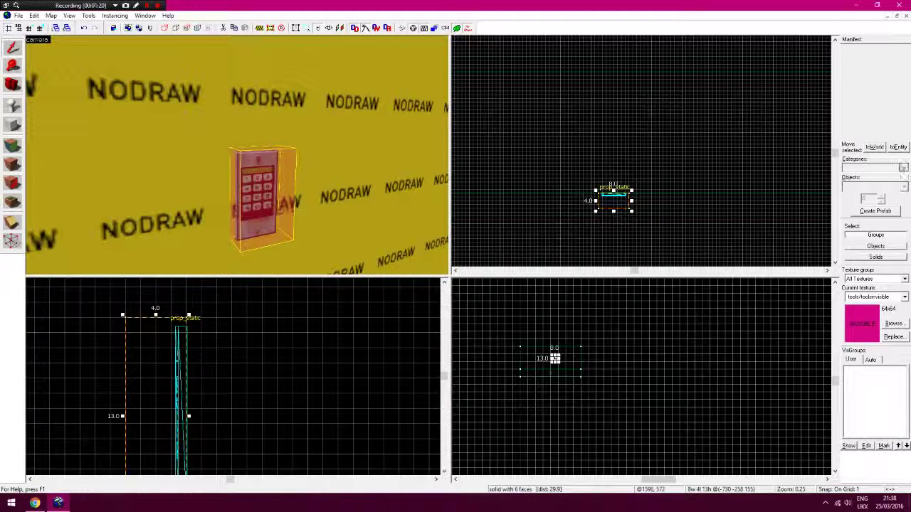
pyautogui.click(898, 146)
pyautogui.click(386, 180)
pyautogui.moveTo(388, 202); pyautogui.dragTo(389, 229)
pyautogui.click(365, 211)
pyautogui.click(588, 363)
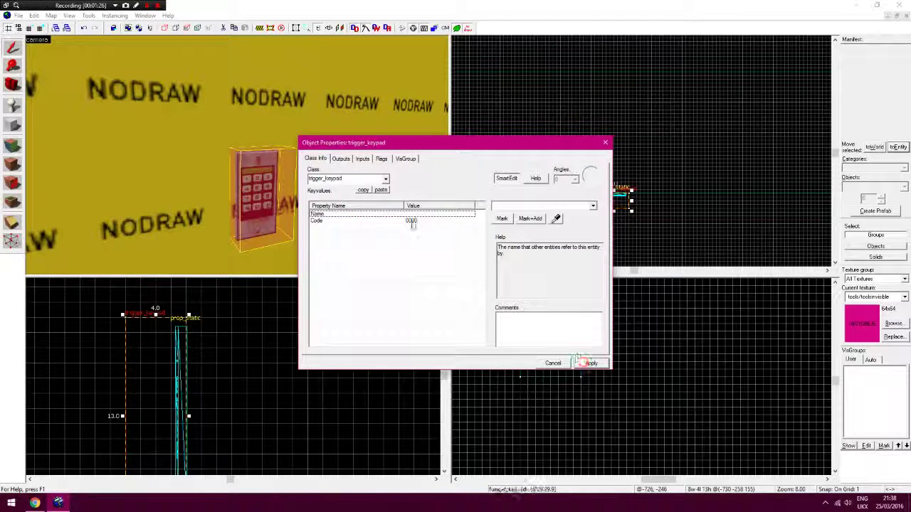
# - Name the trigger_keypad entity "keypad" and apply its properties
pyautogui.click(506, 205)
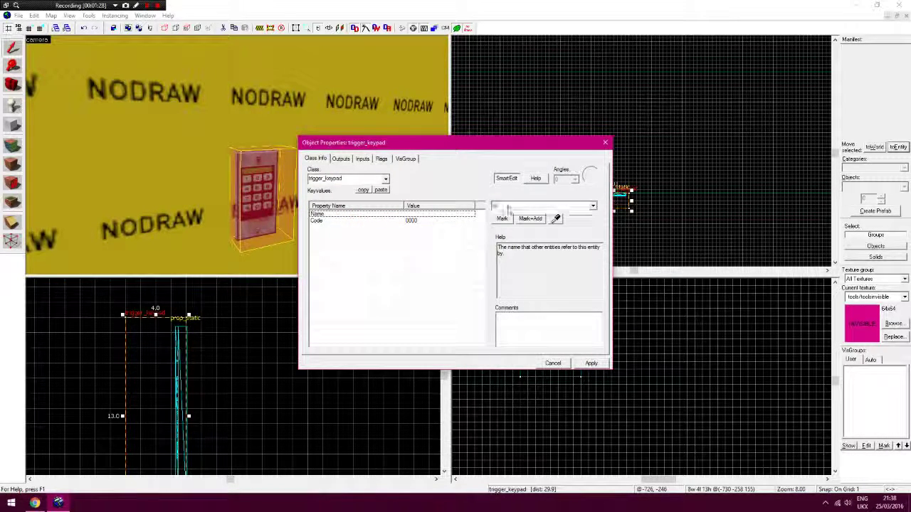
pyautogui.write('keypad')
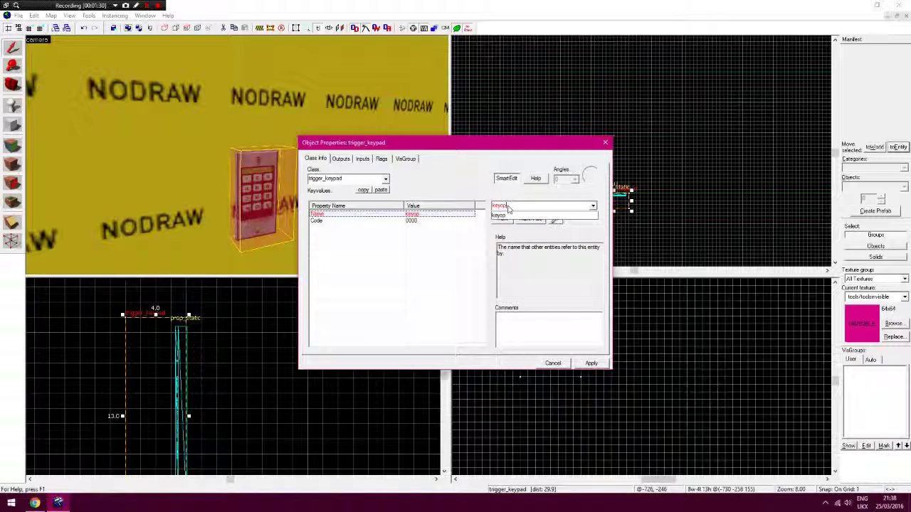
pyautogui.press('BackSpace')
pyautogui.press('BackSpace')
pyautogui.click(462, 173)
pyautogui.click(590, 363)
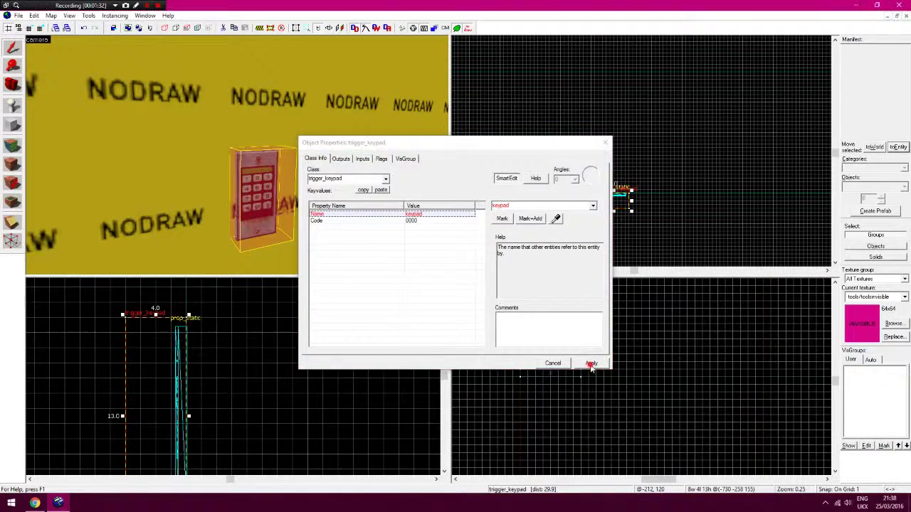
pyautogui.click(683, 186)
# - Place a logic_case entity on the wall beside the keypad
pyautogui.click(12, 105)
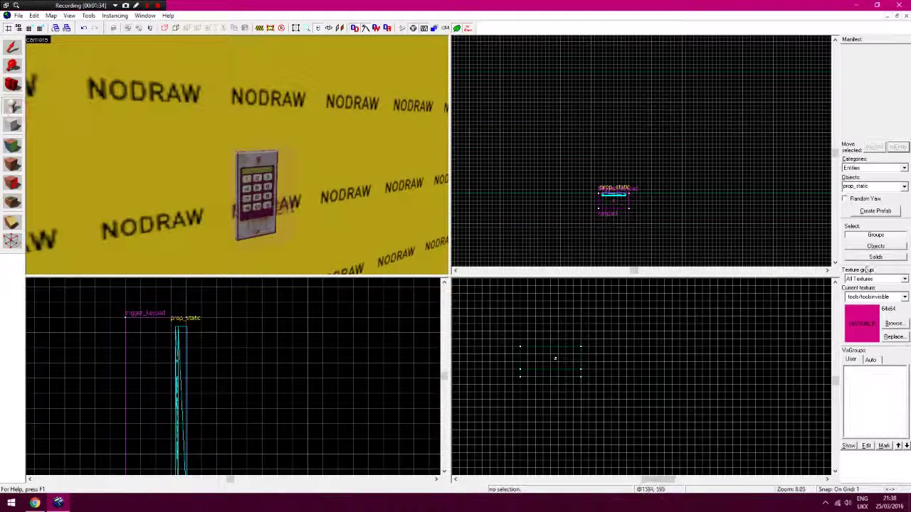
pyautogui.click(869, 186)
pyautogui.write('log')
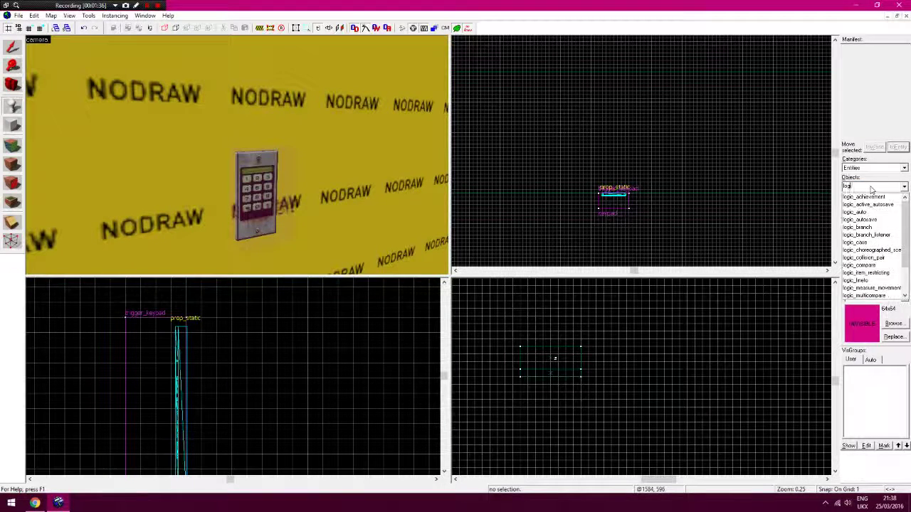
pyautogui.write('ic_case')
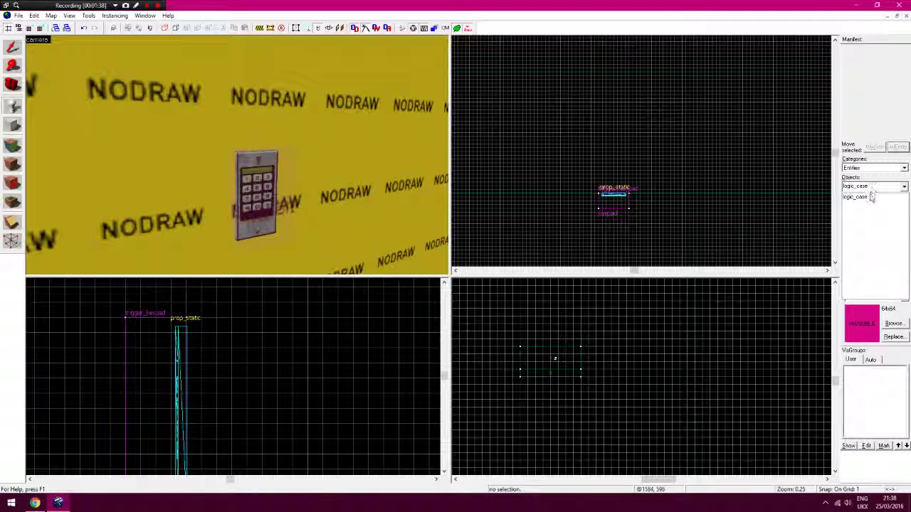
pyautogui.click(871, 197)
pyautogui.click(389, 168)
# - Move the logic_case entity off the wall and closer to the keypad, and lower it 4 units
pyautogui.click(12, 48)
pyautogui.press('Right')
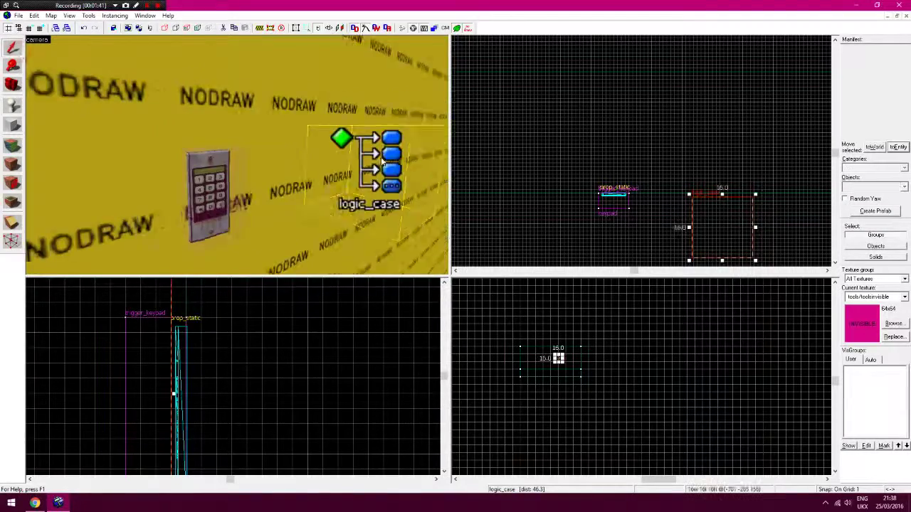
pyautogui.moveTo(734, 235); pyautogui.dragTo(690, 196)
pyautogui.scroll(-2, 171, 365)
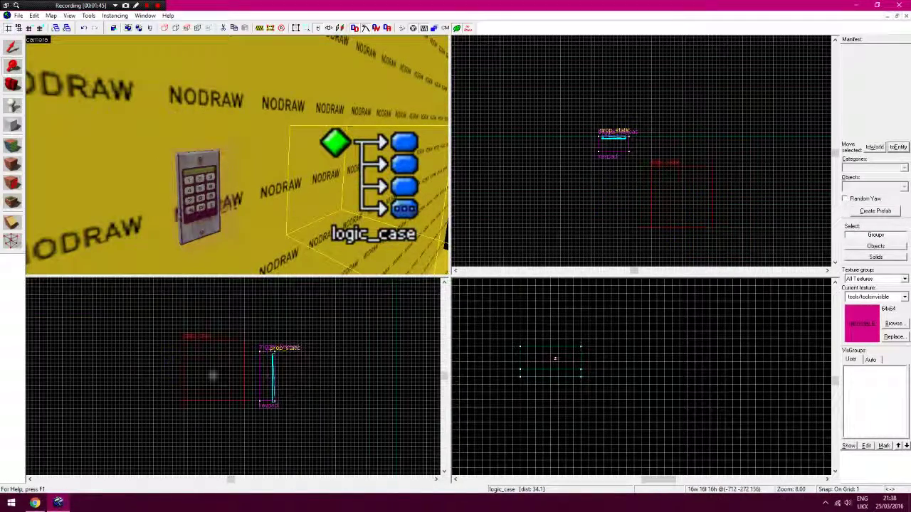
pyautogui.moveTo(204, 370); pyautogui.dragTo(203, 376)
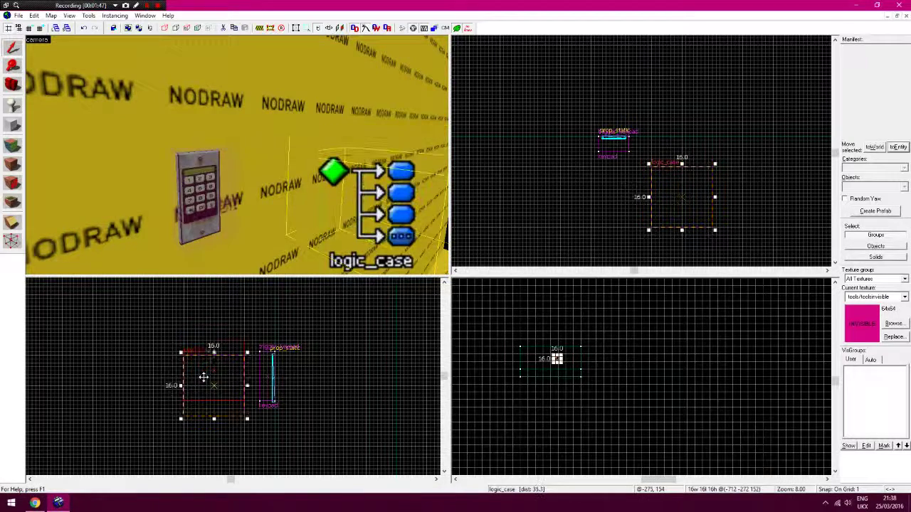
# - Name the logic_case entity "keypad_logic" and apply the name
pyautogui.doubleClick(204, 376)
pyautogui.click(503, 207)
pyautogui.write('key')
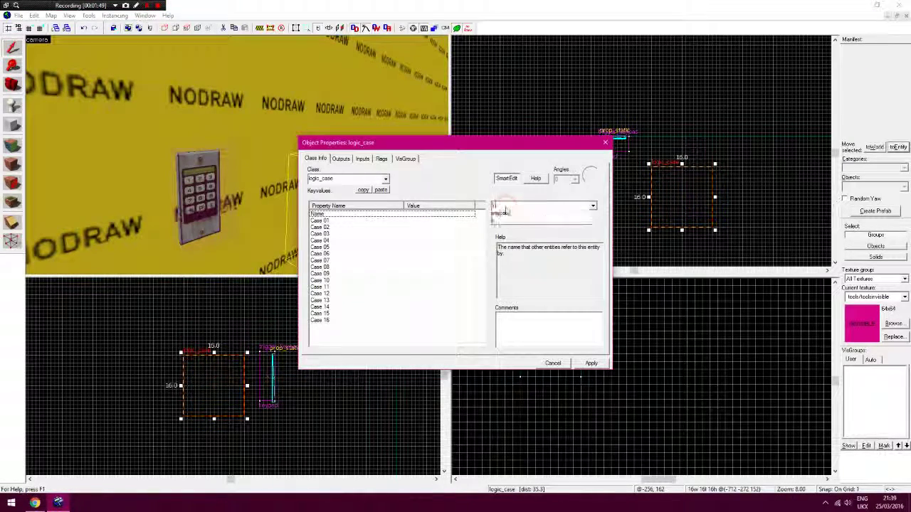
pyautogui.write('ypad_log')
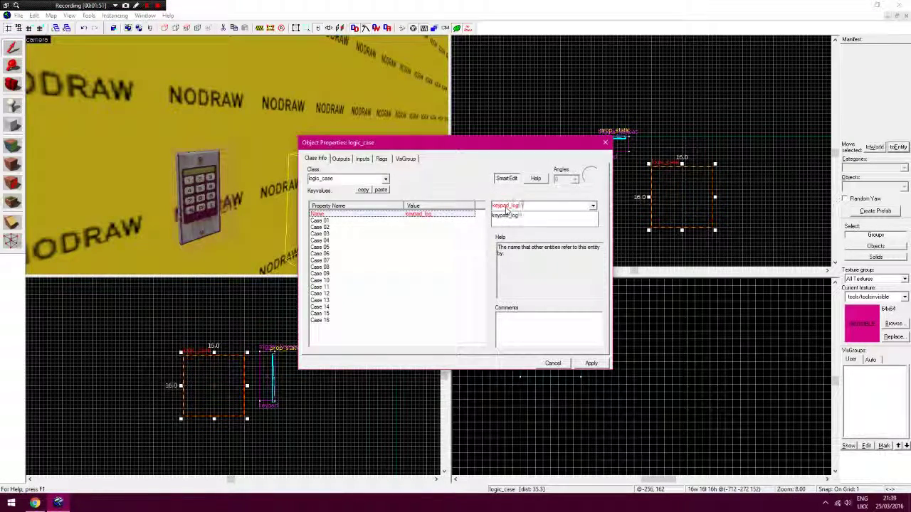
pyautogui.write('ic')
pyautogui.press('Return')
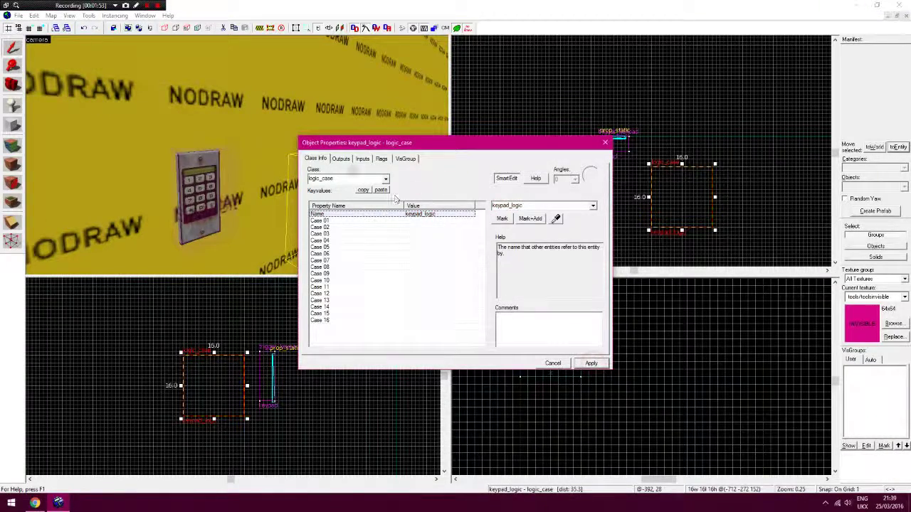
# - Add an OnCase01 output to the keypad_logic entity that targets the keypad entity
pyautogui.click(340, 158)
pyautogui.click(362, 342)
pyautogui.click(483, 280)
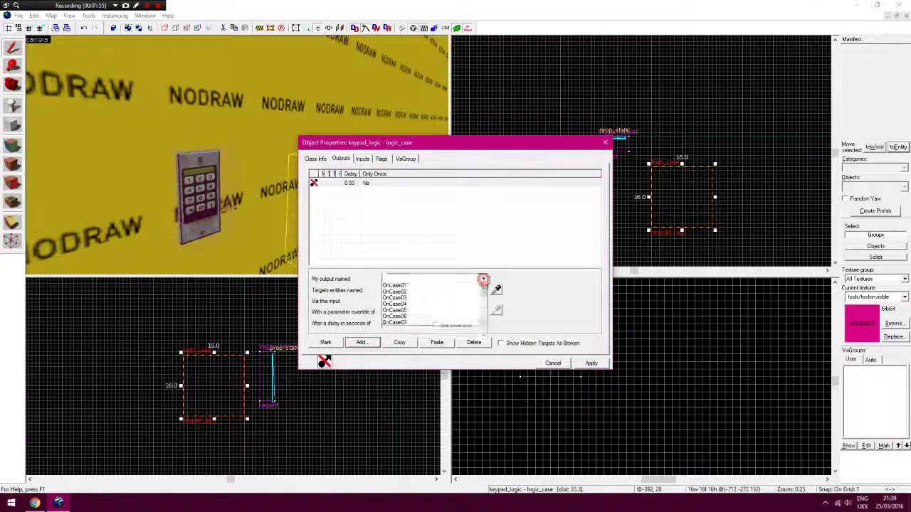
pyautogui.click(471, 286)
pyautogui.click(415, 289)
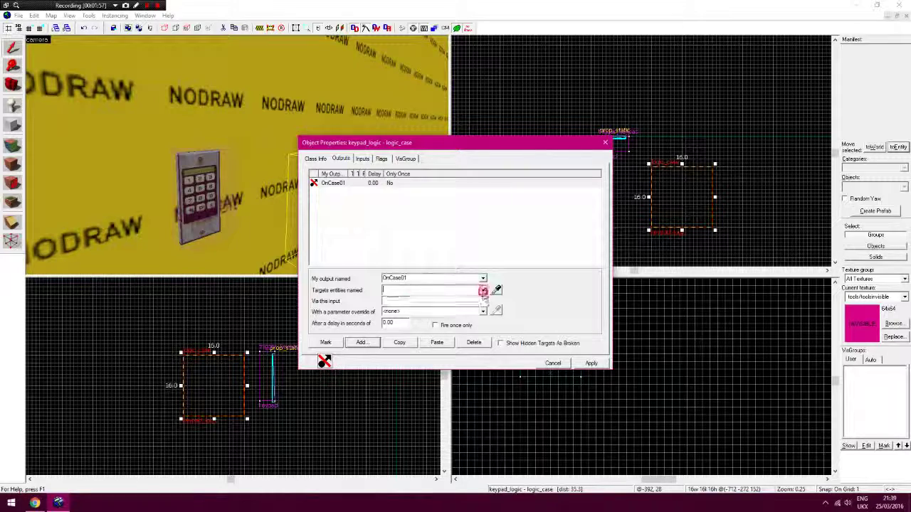
pyautogui.click(483, 291)
pyautogui.click(406, 298)
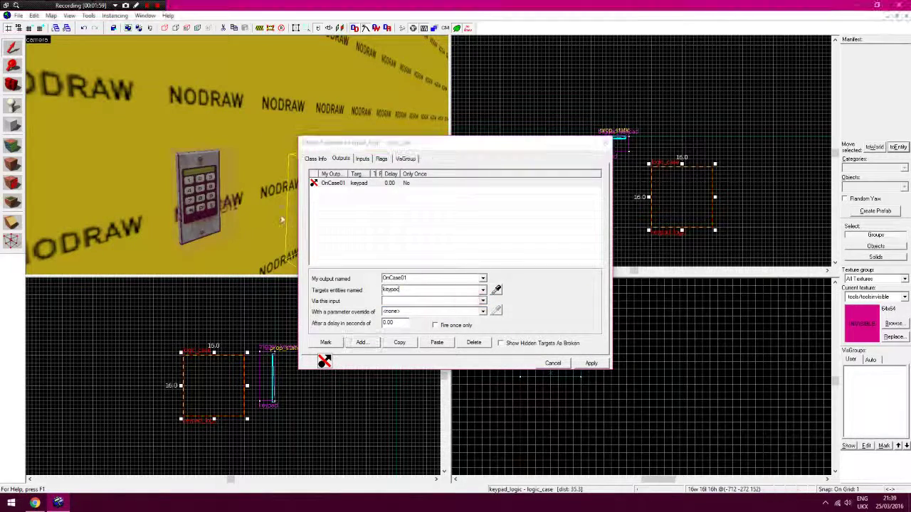
# - Have the OnCase01 output fire InputSetCode with the first keypad code as its parameter override, and apply it
pyautogui.click(484, 301)
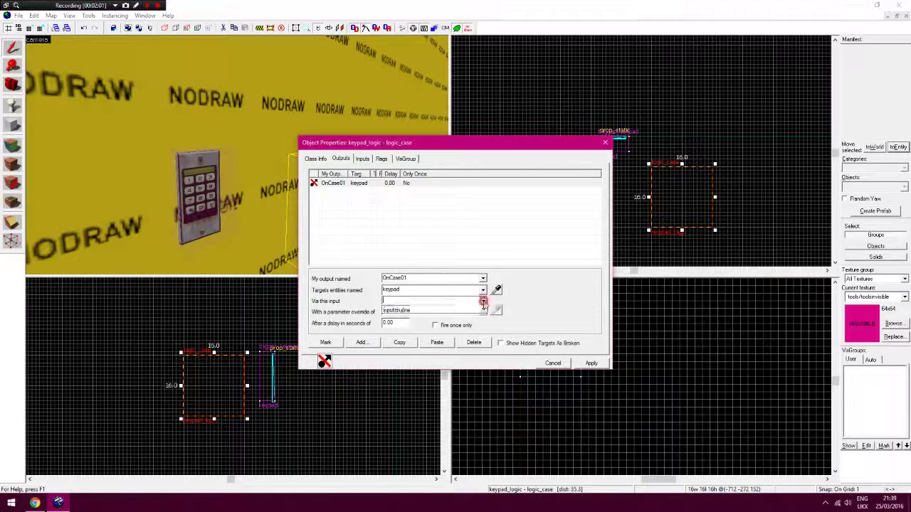
pyautogui.moveTo(484, 322); pyautogui.dragTo(485, 337)
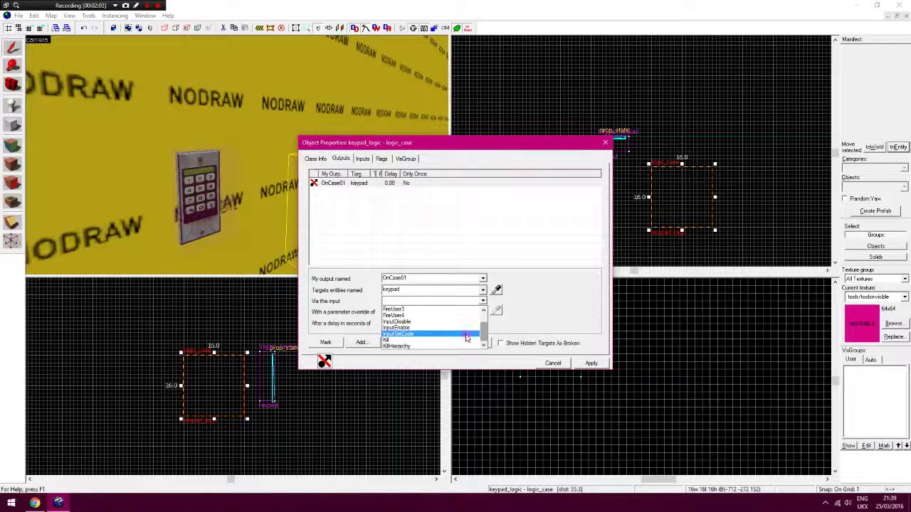
pyautogui.click(466, 336)
pyautogui.click(409, 312)
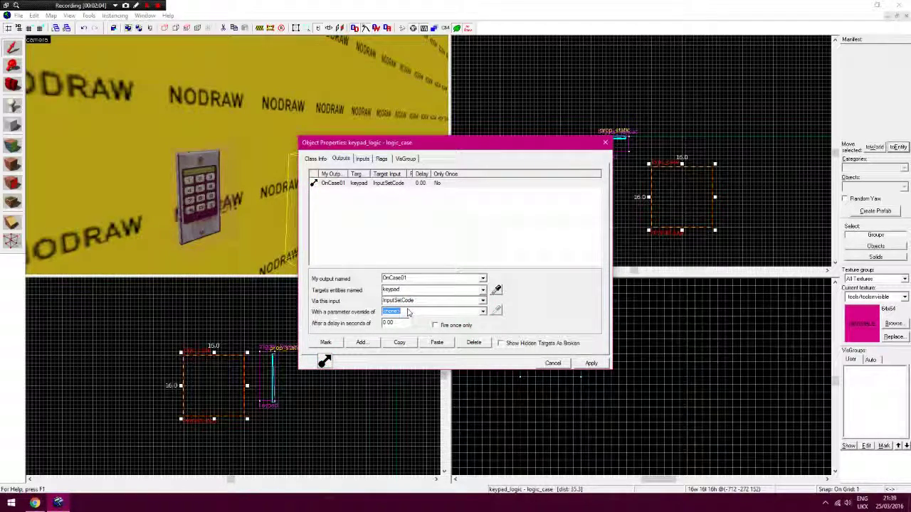
pyautogui.write('1')
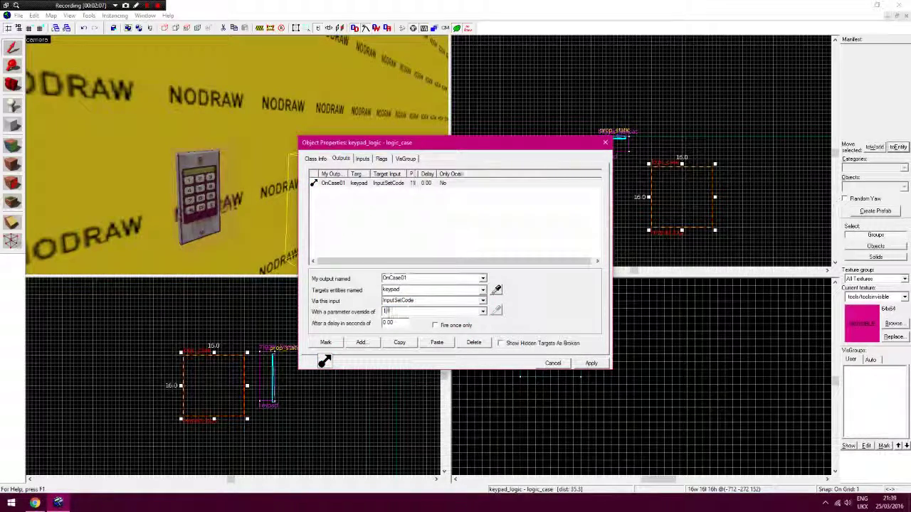
pyautogui.write('234')
pyautogui.click(591, 363)
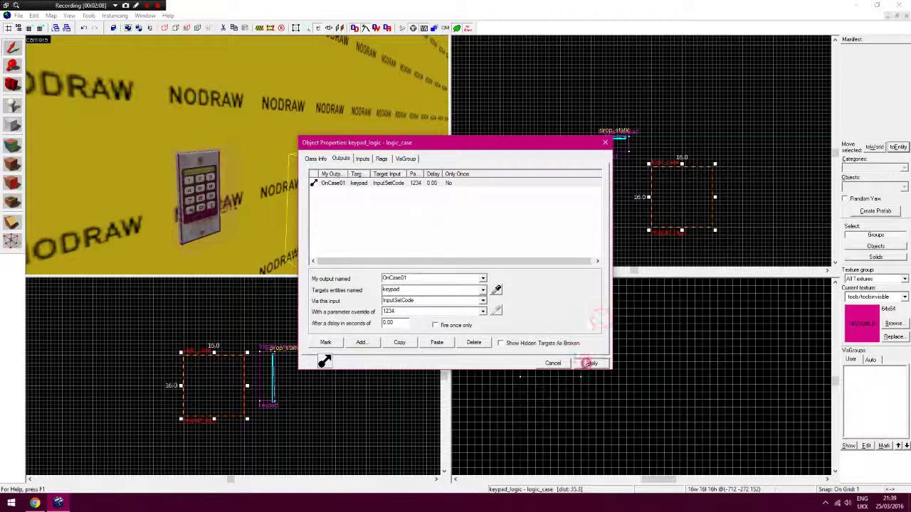
# - Duplicate the OnCase01 output as OnCase02 and give it a different keypad code as its parameter override
pyautogui.click(358, 183)
pyautogui.click(399, 343)
pyautogui.click(436, 342)
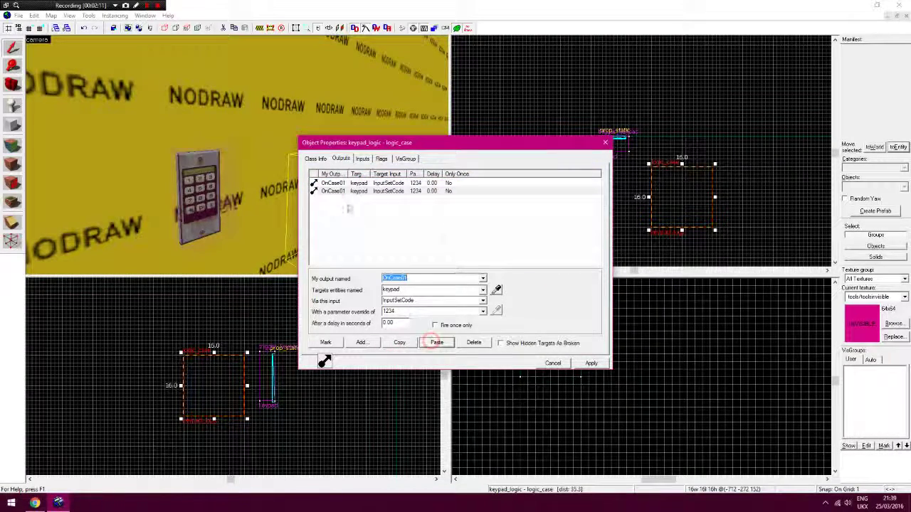
pyautogui.doubleClick(403, 278)
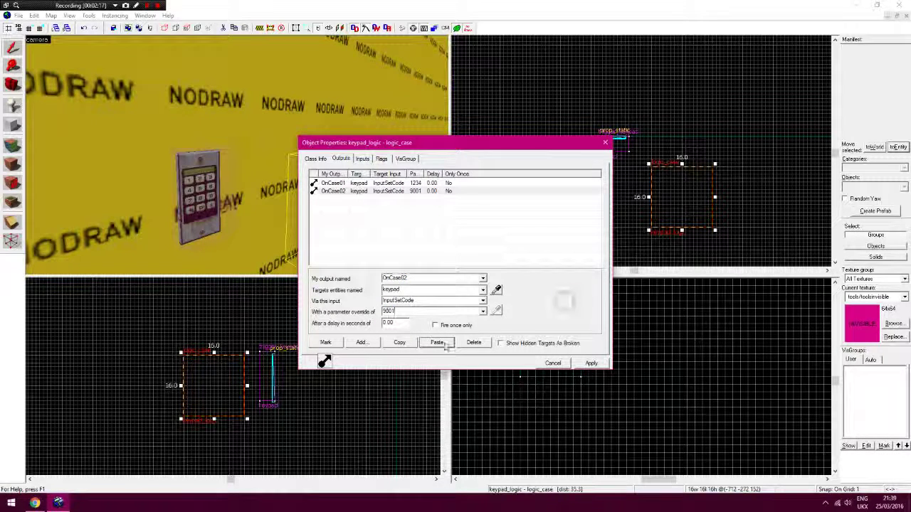
# - Duplicate the OnCase02 output as OnCase03, enter a third keypad code as its parameter override, apply it and deselect the entity
pyautogui.click(400, 343)
pyautogui.click(436, 343)
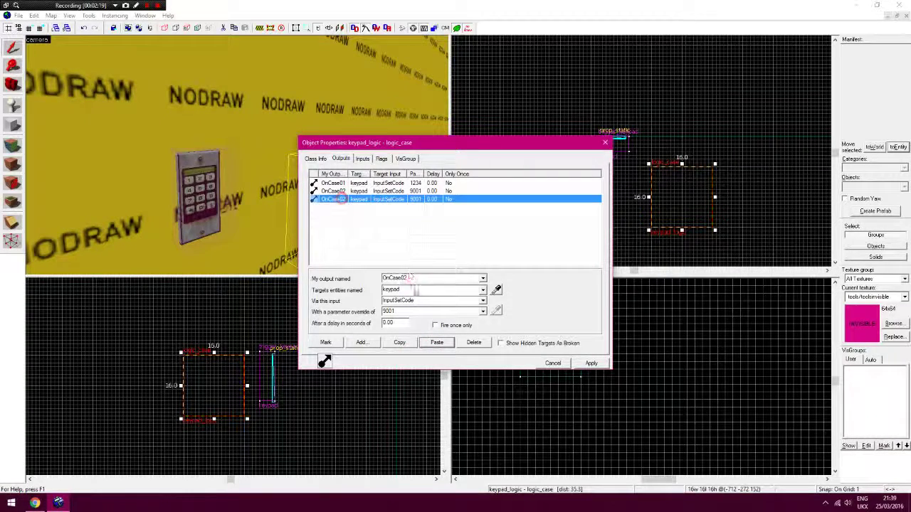
pyautogui.doubleClick(403, 278)
pyautogui.moveTo(409, 279); pyautogui.dragTo(402, 282)
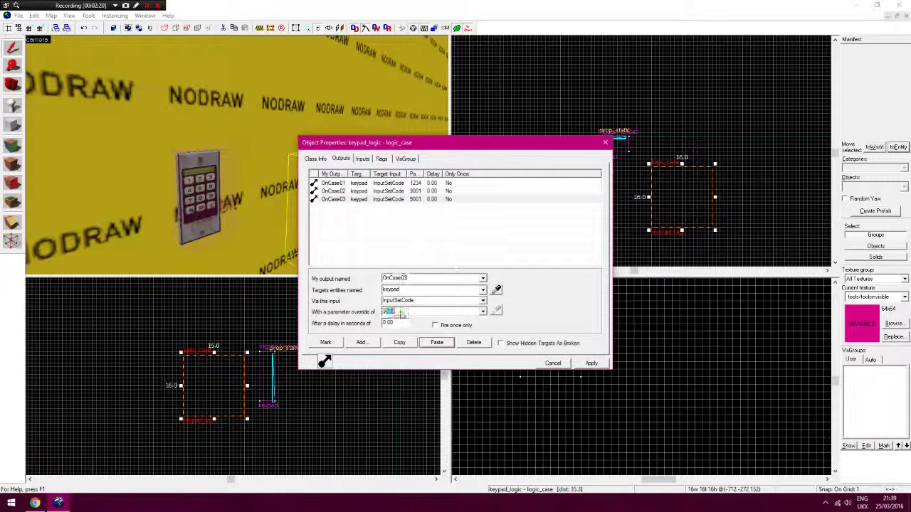
pyautogui.write('4591')
pyautogui.click(589, 363)
pyautogui.click(542, 219)
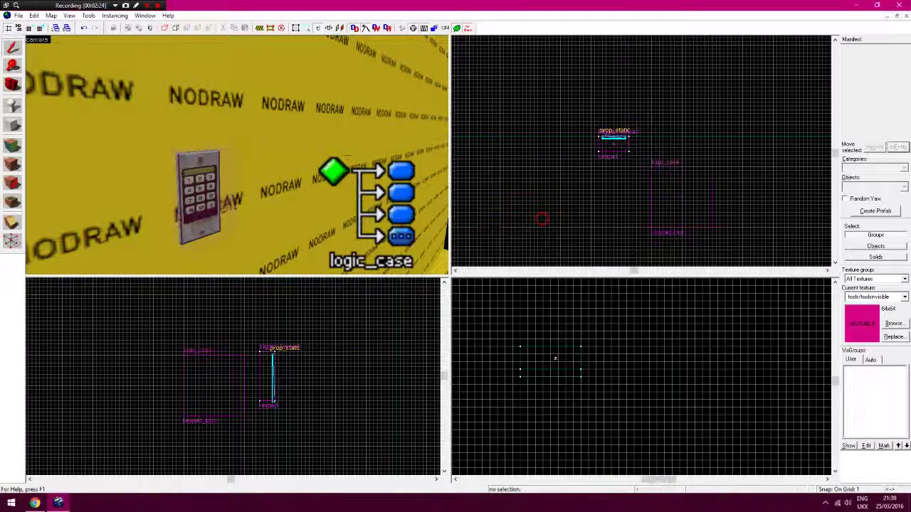
# - Examine the outputs, flags and class info of the trigger_keypad entity in front of the keypad prop
pyautogui.moveTo(347, 155); pyautogui.dragTo(366, 141)
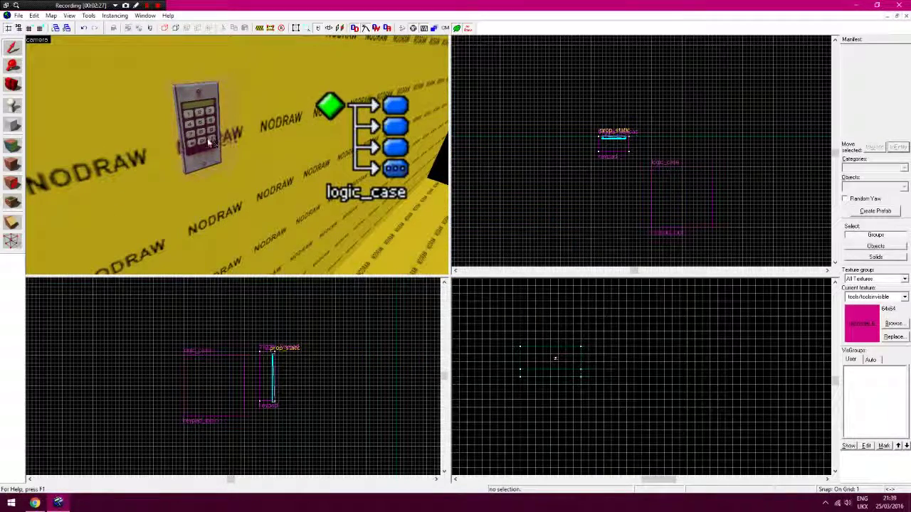
pyautogui.moveTo(202, 113); pyautogui.dragTo(222, 116)
pyautogui.doubleClick(150, 128)
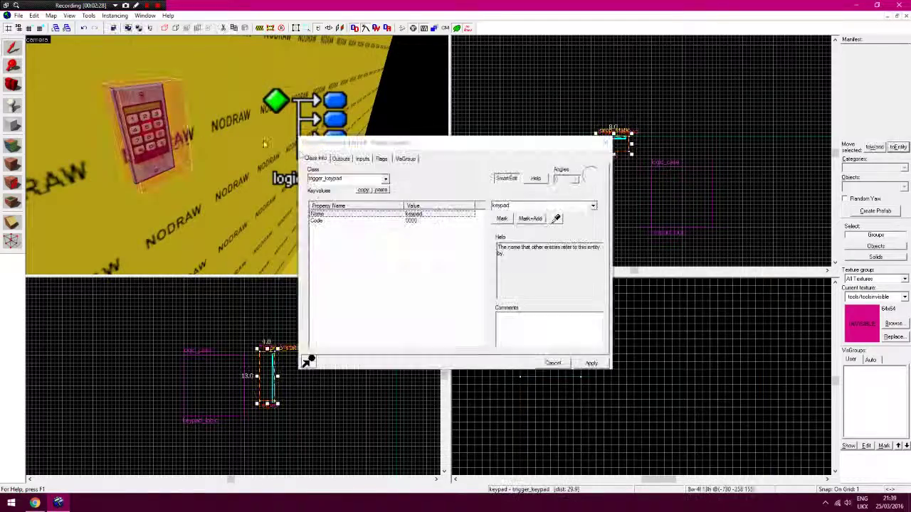
pyautogui.click(341, 159)
pyautogui.click(381, 159)
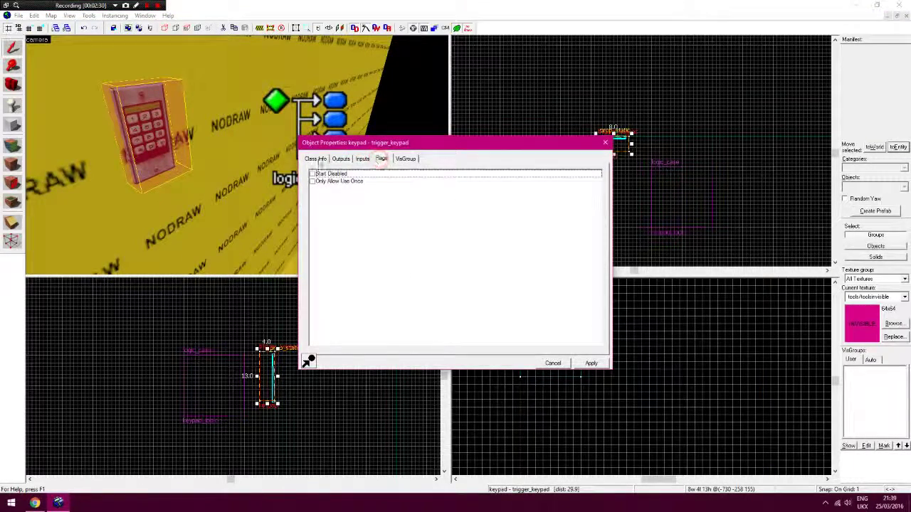
pyautogui.click(262, 169)
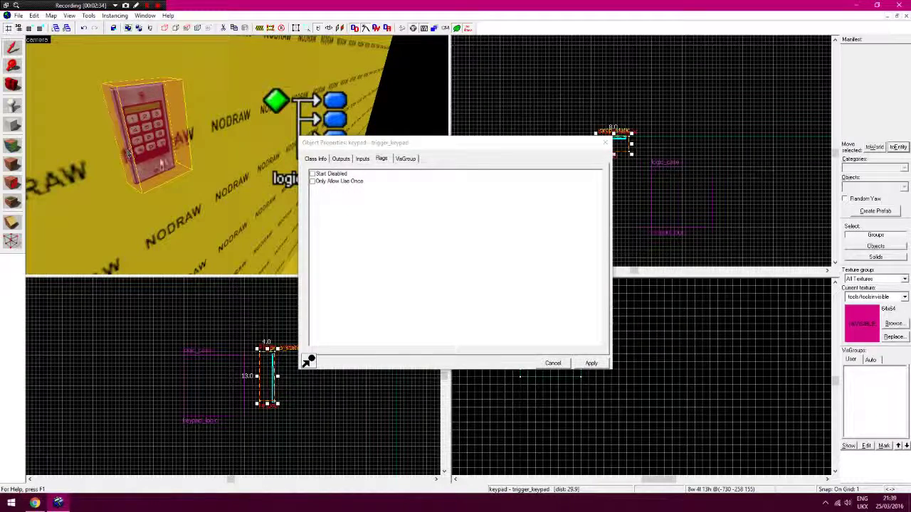
pyautogui.moveTo(145, 136); pyautogui.dragTo(177, 135, button='middle')
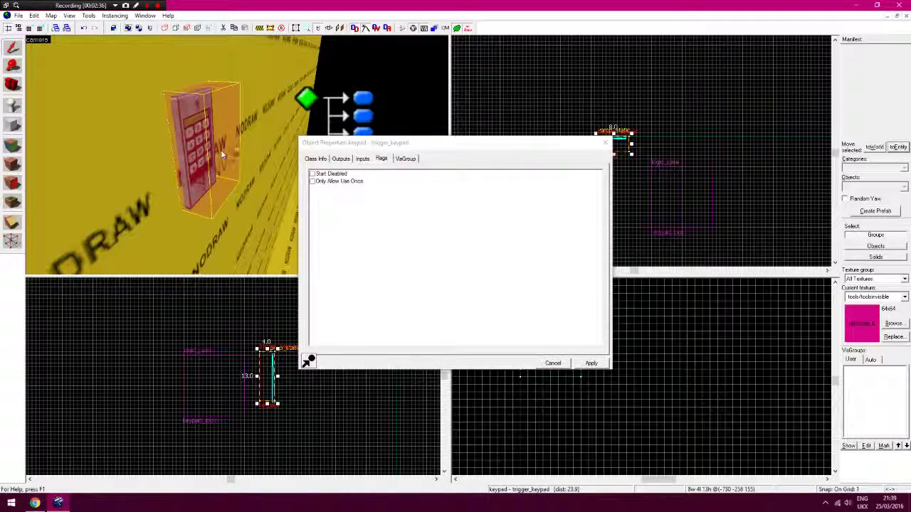
pyautogui.press('d')
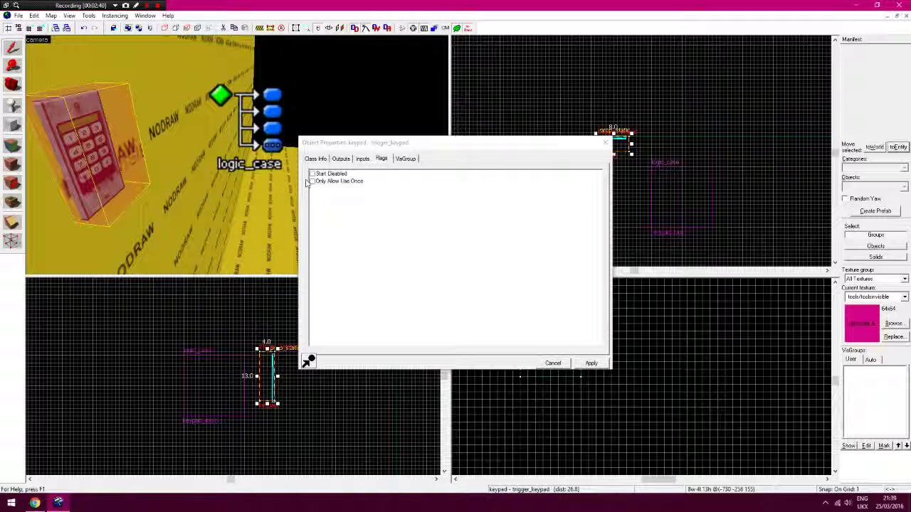
pyautogui.click(319, 159)
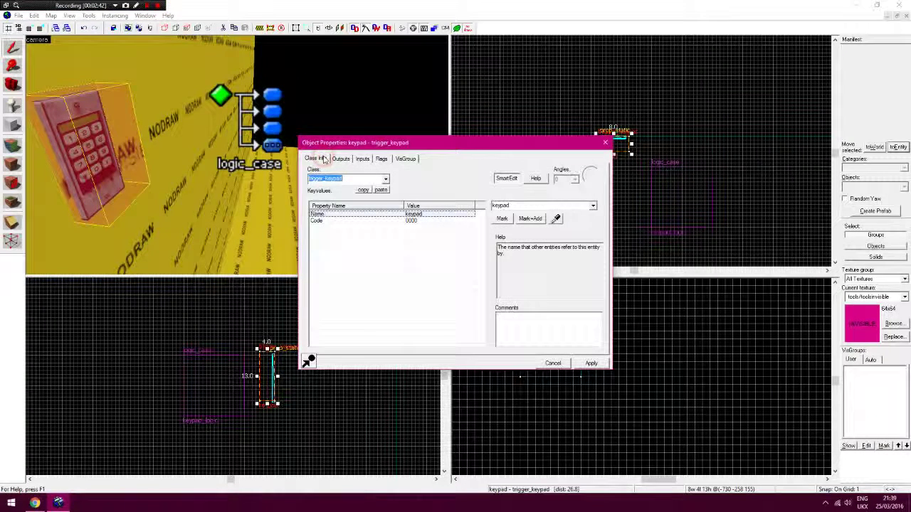
# - Review the outputs of the keypad_logic entity
pyautogui.click(267, 134)
pyautogui.click(341, 159)
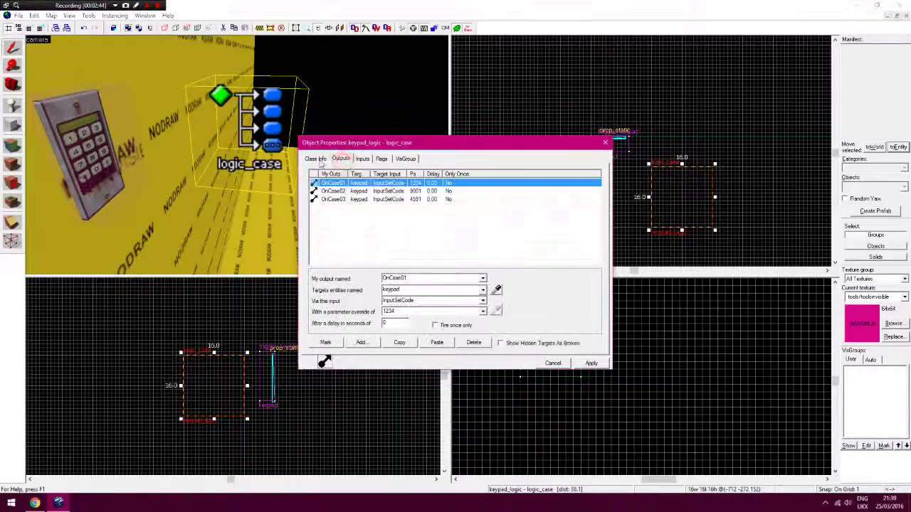
pyautogui.moveTo(152, 141); pyautogui.dragTo(188, 140, button='middle')
pyautogui.click(187, 139)
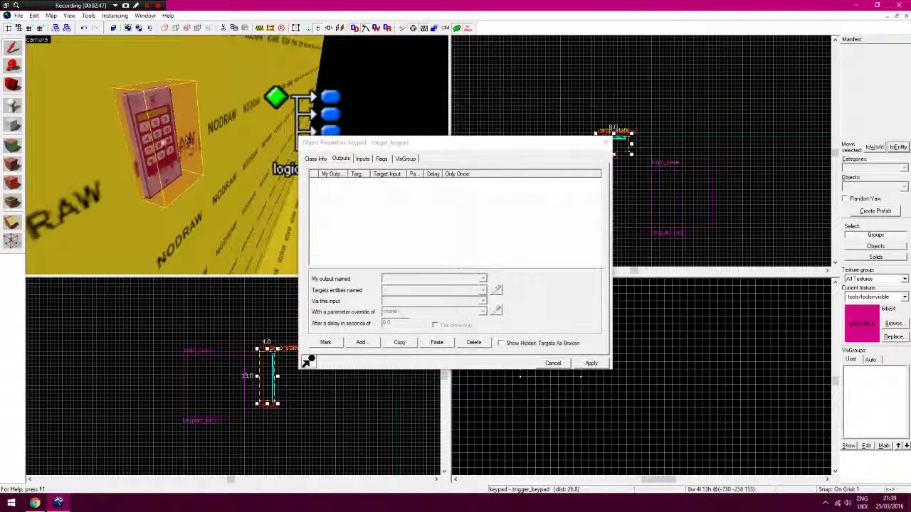
pyautogui.press('d')
pyautogui.click(316, 158)
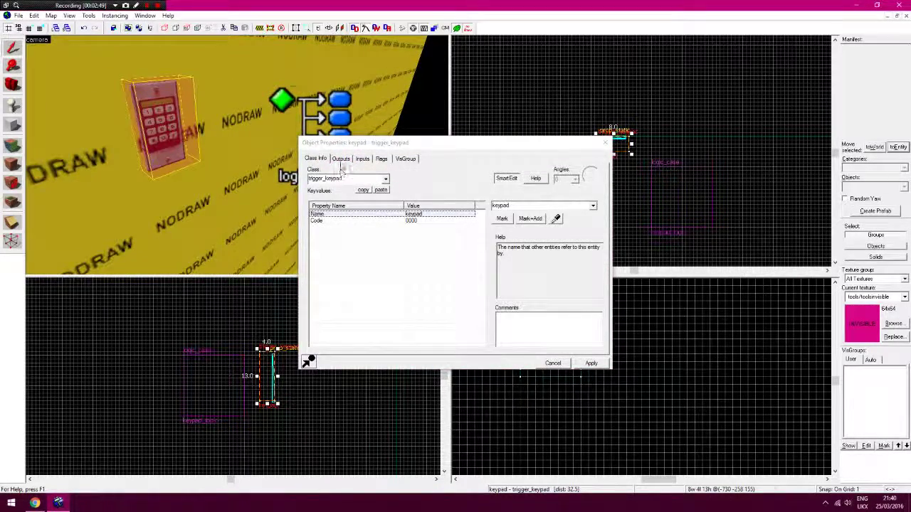
pyautogui.click(340, 159)
pyautogui.click(363, 343)
pyautogui.click(483, 278)
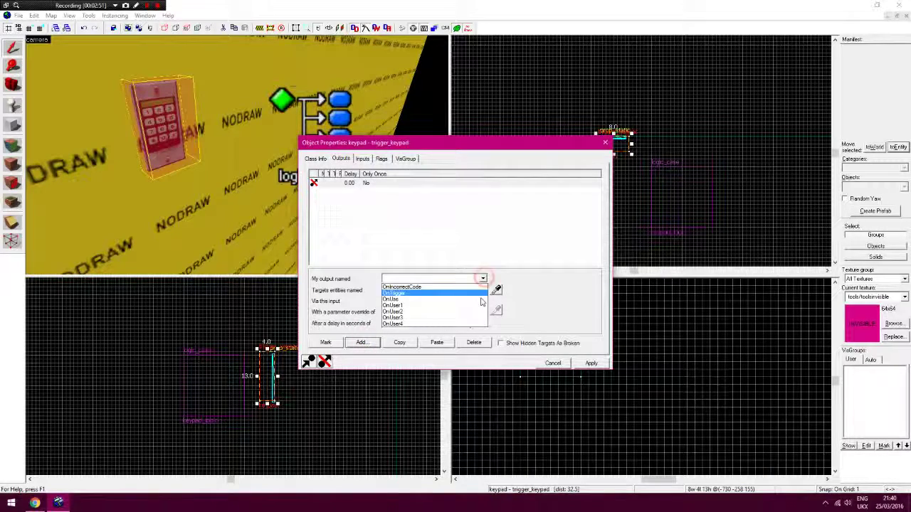
pyautogui.click(481, 293)
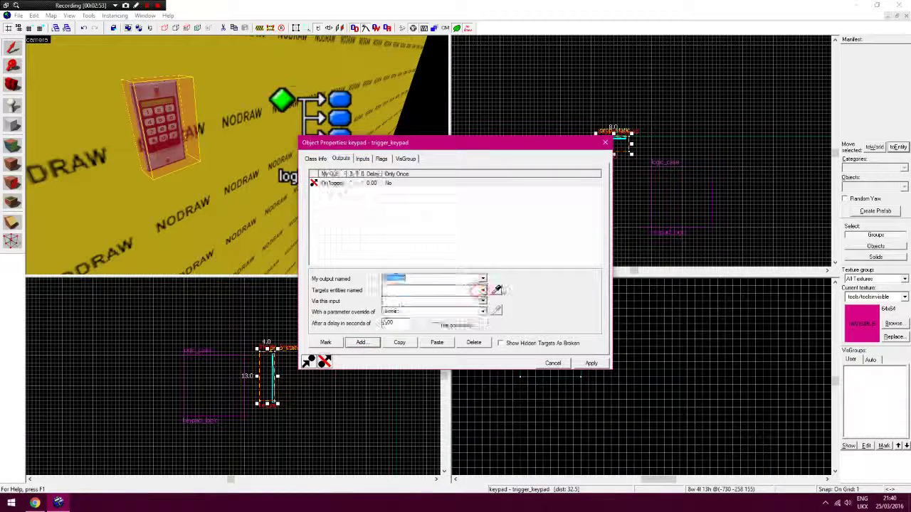
pyautogui.click(483, 291)
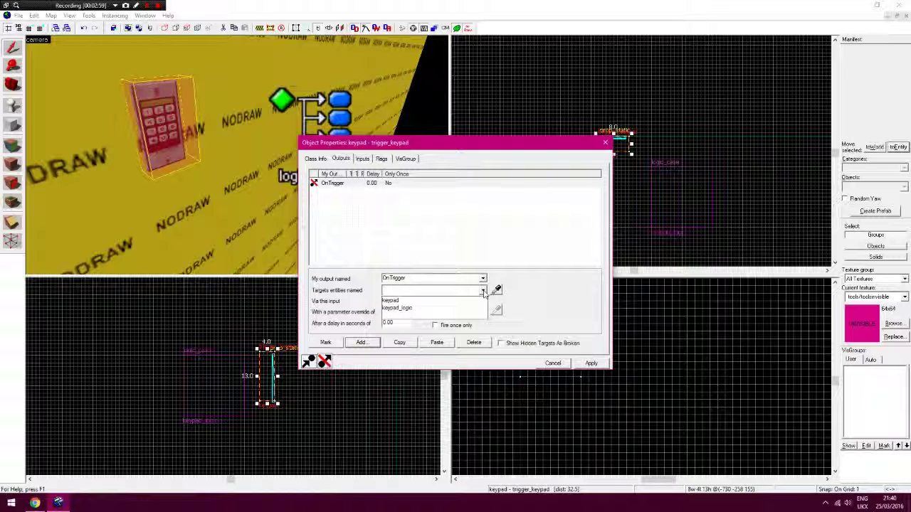
pyautogui.click(397, 308)
pyautogui.click(483, 301)
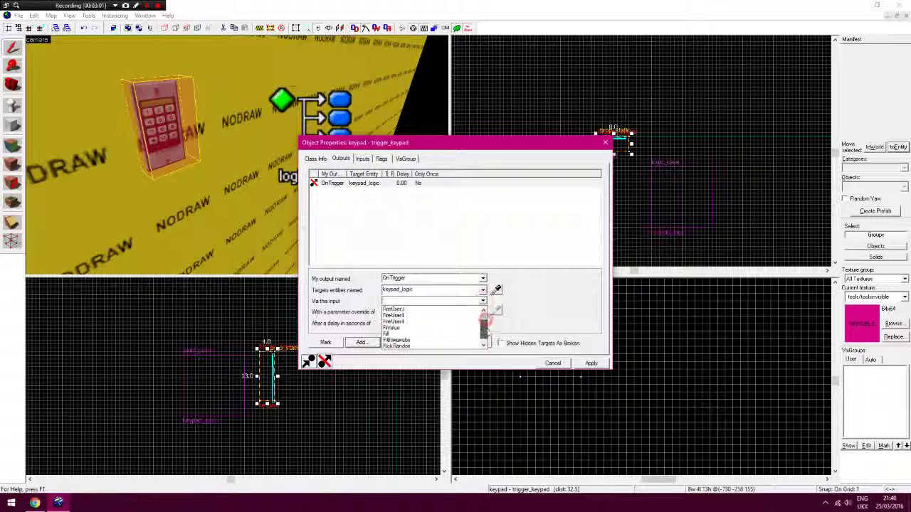
pyautogui.moveTo(487, 331)
pyautogui.mouseDown()
pyautogui.moveTo(490, 321)
pyautogui.moveTo(493, 332)
pyautogui.mouseUp()
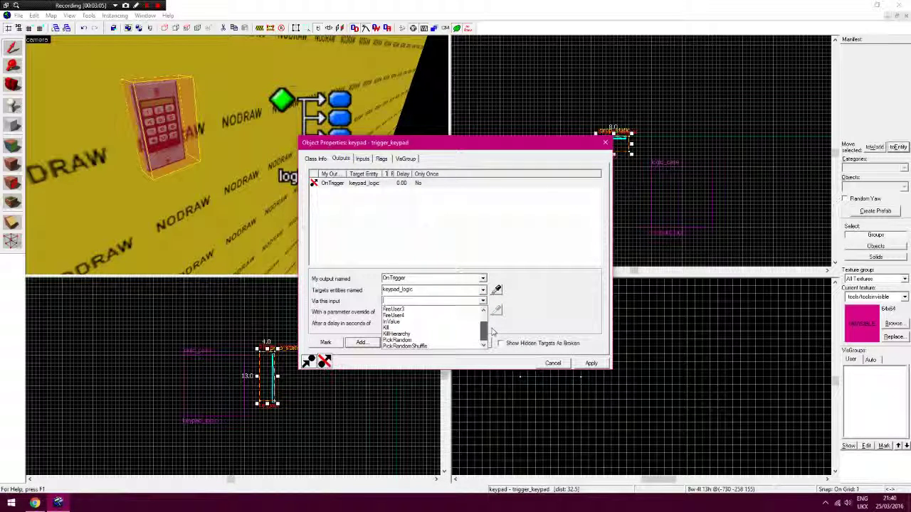
pyautogui.click(518, 297)
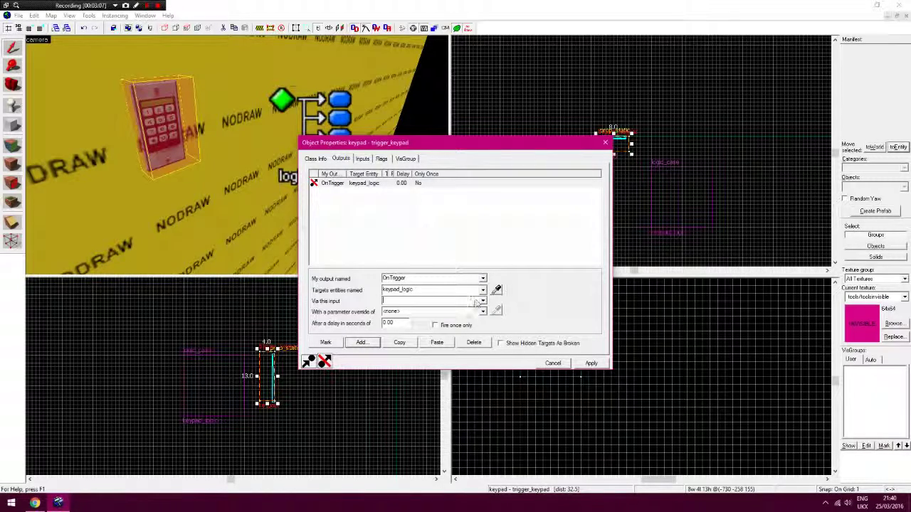
pyautogui.click(320, 159)
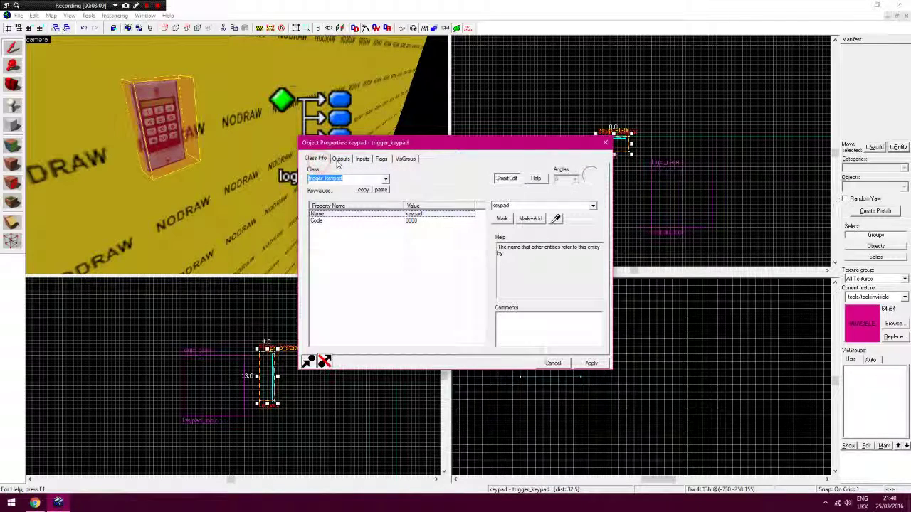
pyautogui.click(340, 159)
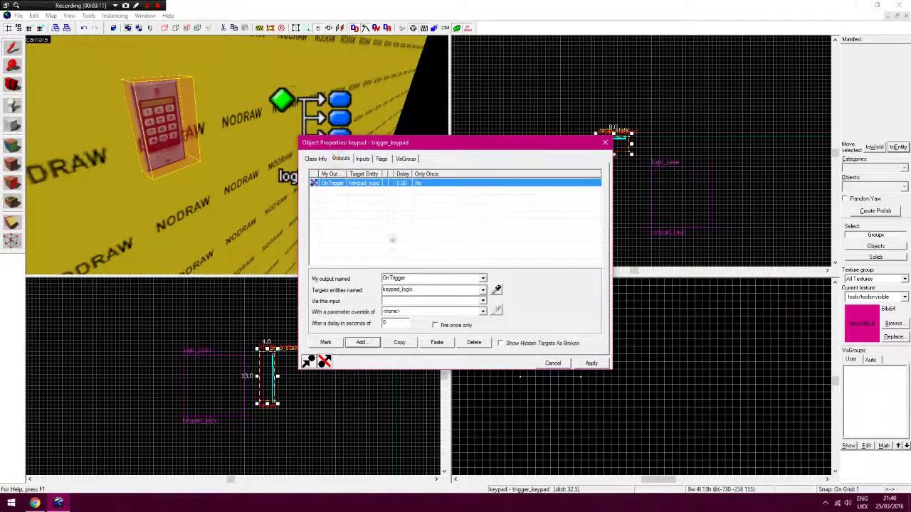
pyautogui.click(524, 291)
pyautogui.click(473, 342)
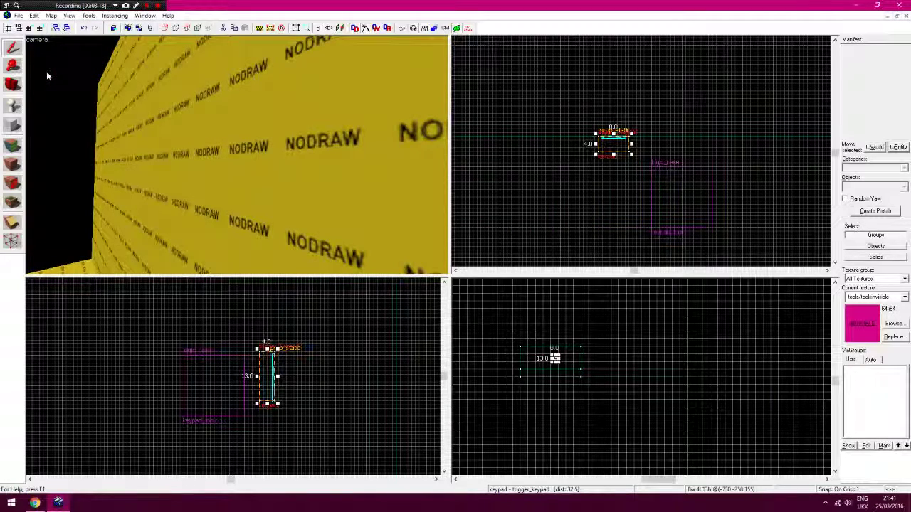
# - Place an nmrih_objective_boundary entity on the nodraw wall, on the far side of the logic_case from the keypad
pyautogui.press('z')
pyautogui.press('z')
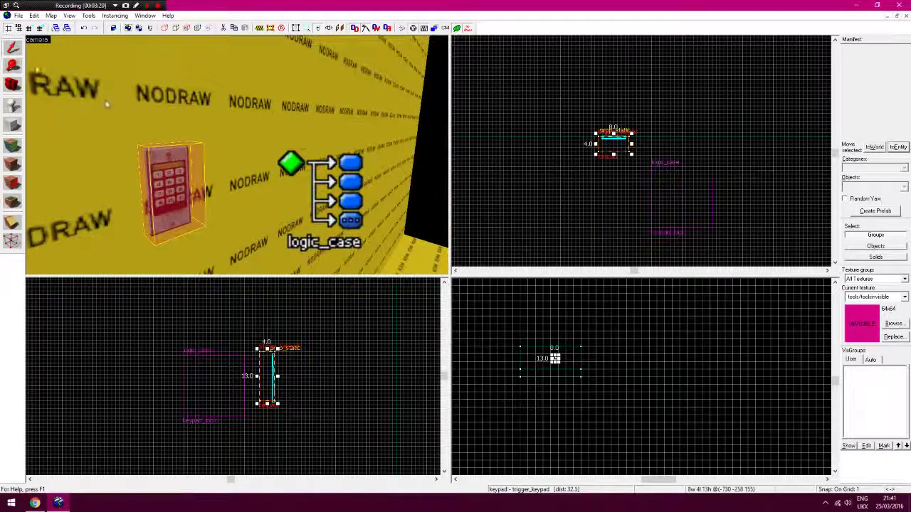
pyautogui.moveTo(195, 104); pyautogui.dragTo(285, 109)
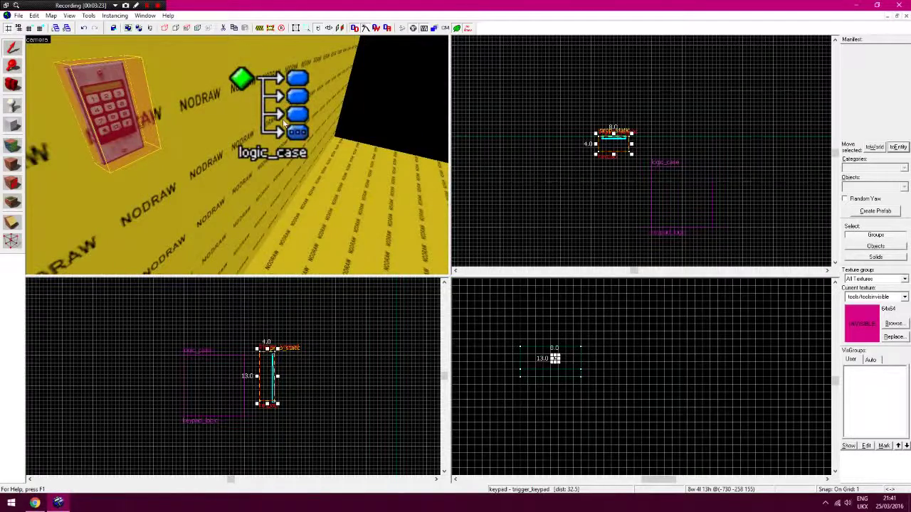
pyautogui.press('s')
pyautogui.press('z')
pyautogui.click(14, 107)
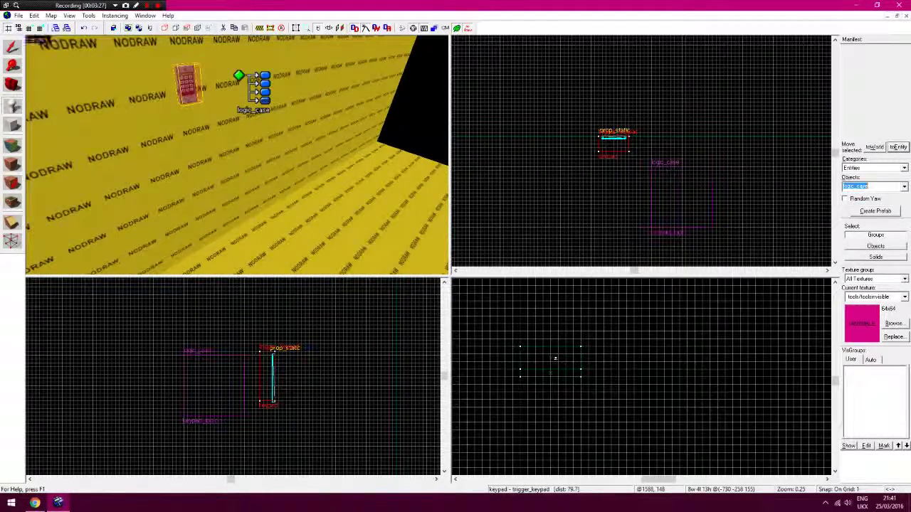
pyautogui.write('boundar')
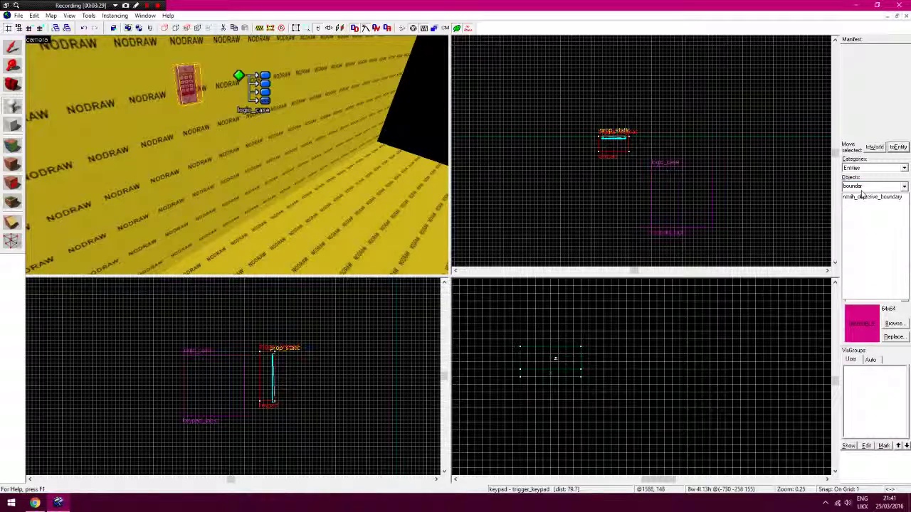
pyautogui.click(876, 197)
pyautogui.press('Up')
pyautogui.click(296, 122)
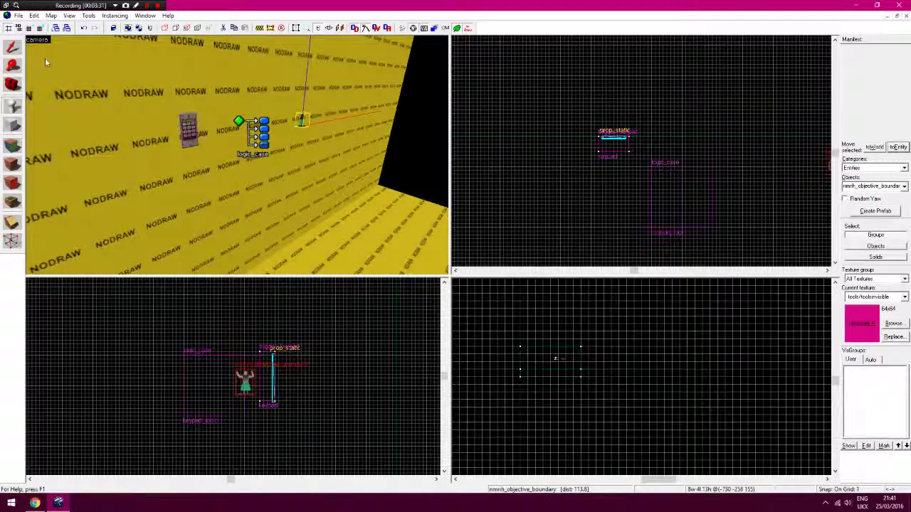
# - Return to the selection tool and check the properties of the logic_case entity beside the keypad
pyautogui.click(12, 47)
pyautogui.press('z')
pyautogui.press('w')
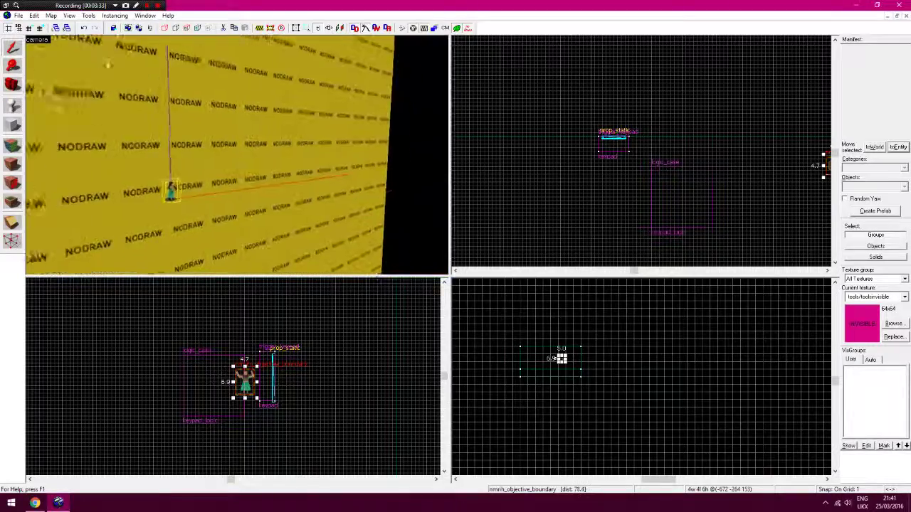
pyautogui.press('z')
pyautogui.click(348, 174)
pyautogui.click(264, 186)
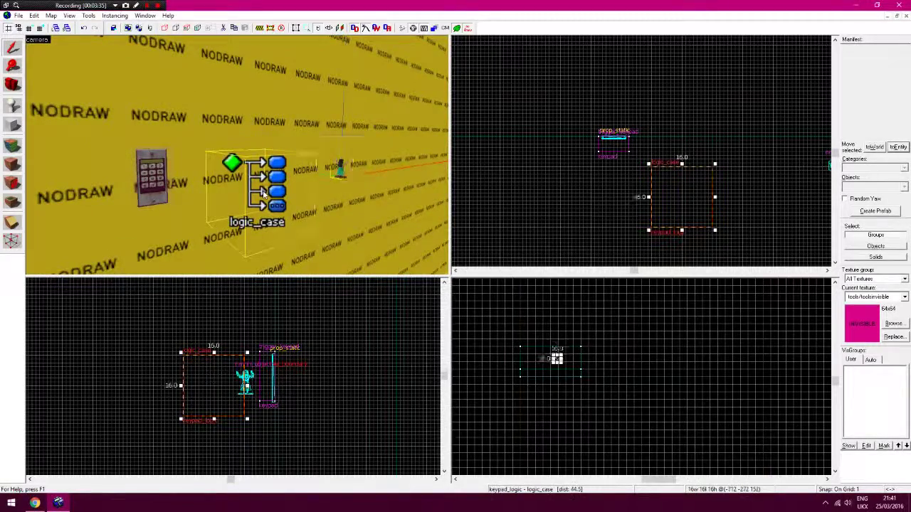
pyautogui.doubleClick(265, 186)
pyautogui.click(605, 143)
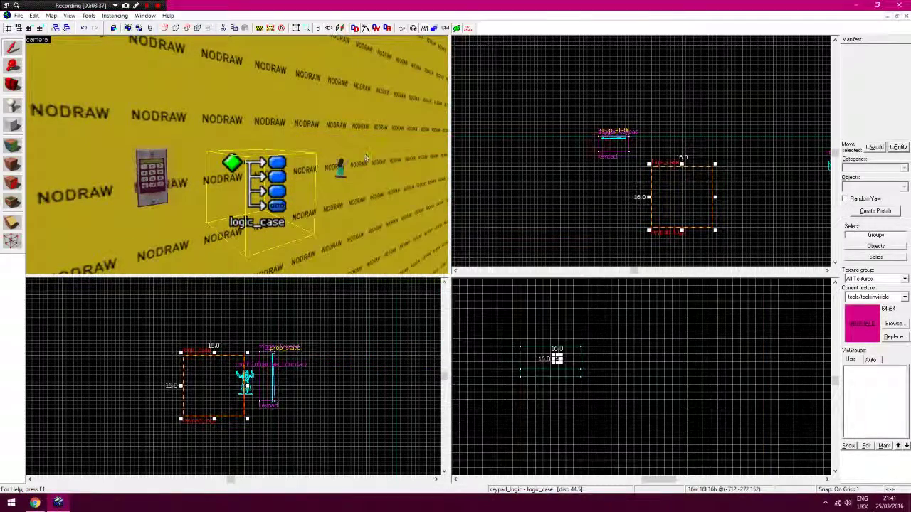
# - Add an OnObjectiveBegin output to the nmrih_objective_boundary entity
pyautogui.doubleClick(342, 173)
pyautogui.click(335, 159)
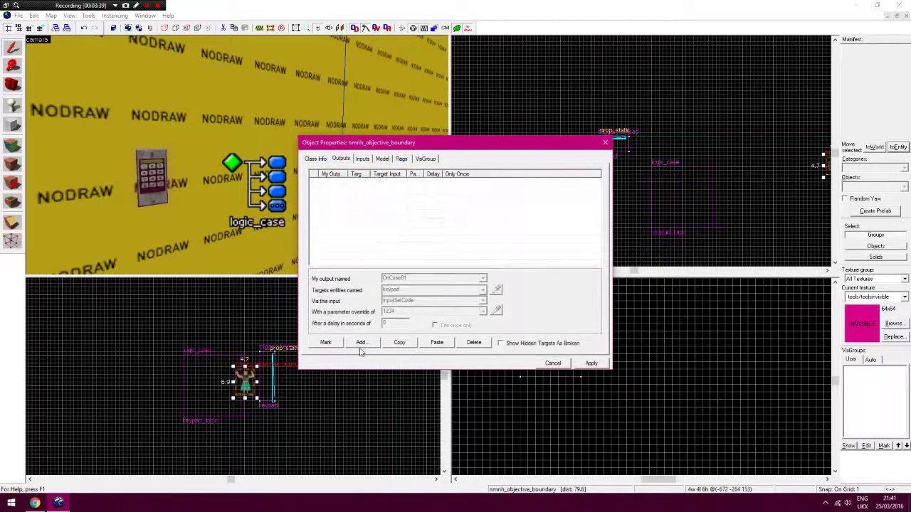
pyautogui.click(361, 342)
pyautogui.click(482, 278)
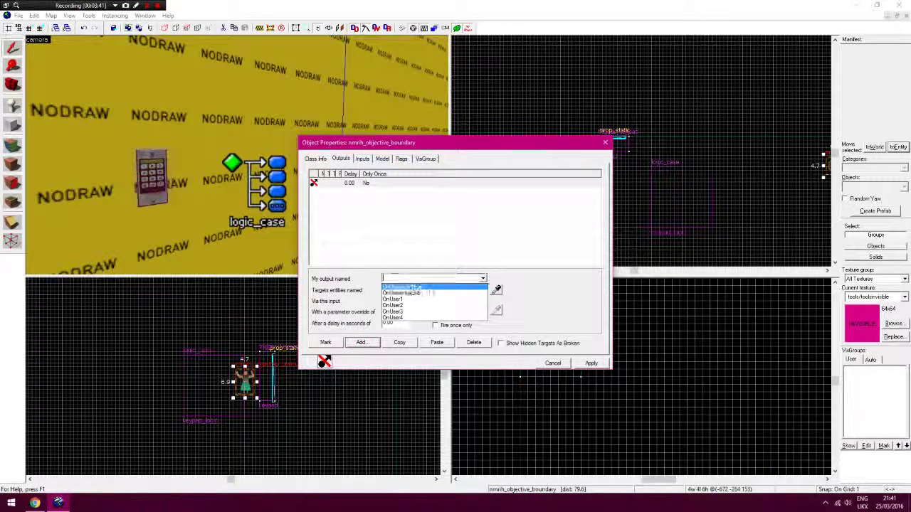
pyautogui.click(420, 288)
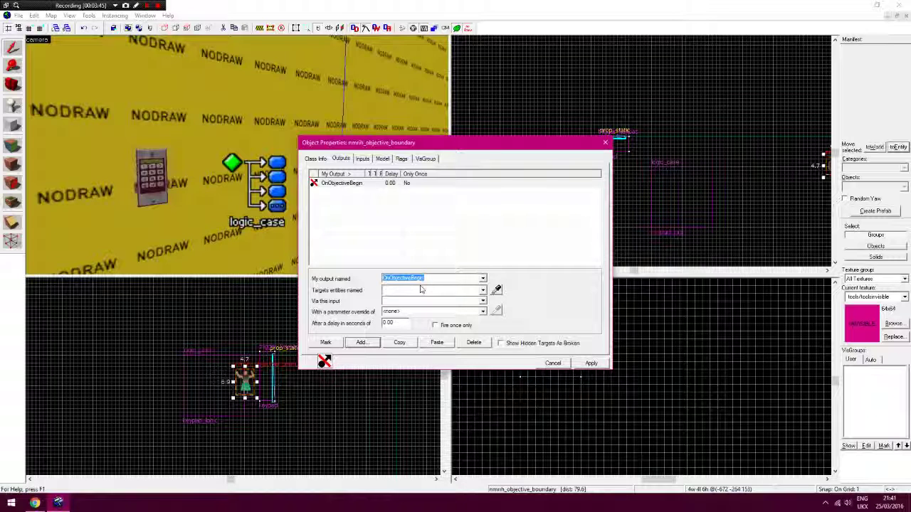
# - Make the OnObjectiveBegin output target keypad_logic through the PickRandom input and apply it
pyautogui.click(420, 289)
pyautogui.write('keypad_logic')
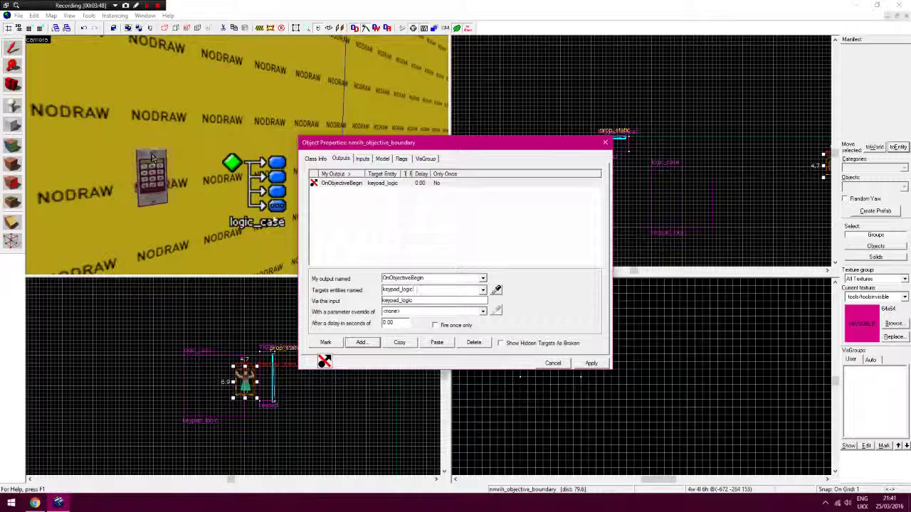
pyautogui.click(483, 301)
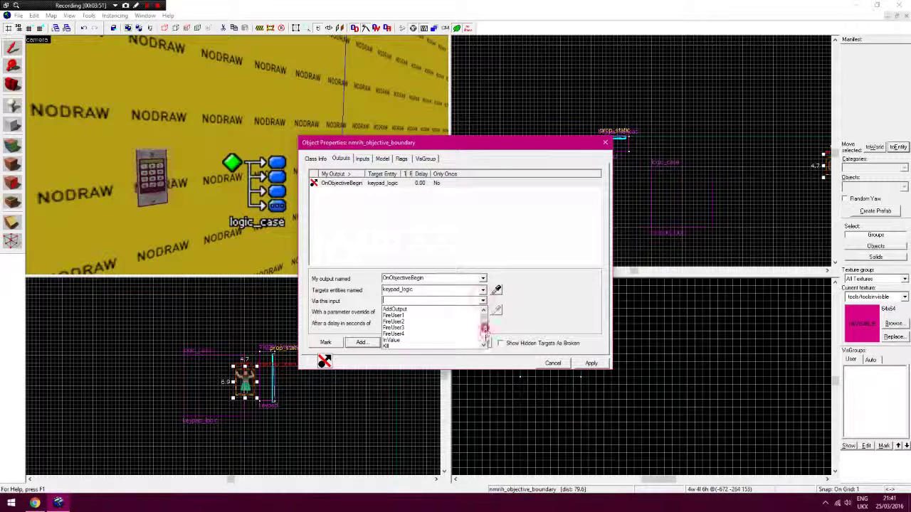
pyautogui.moveTo(485, 330); pyautogui.dragTo(486, 341)
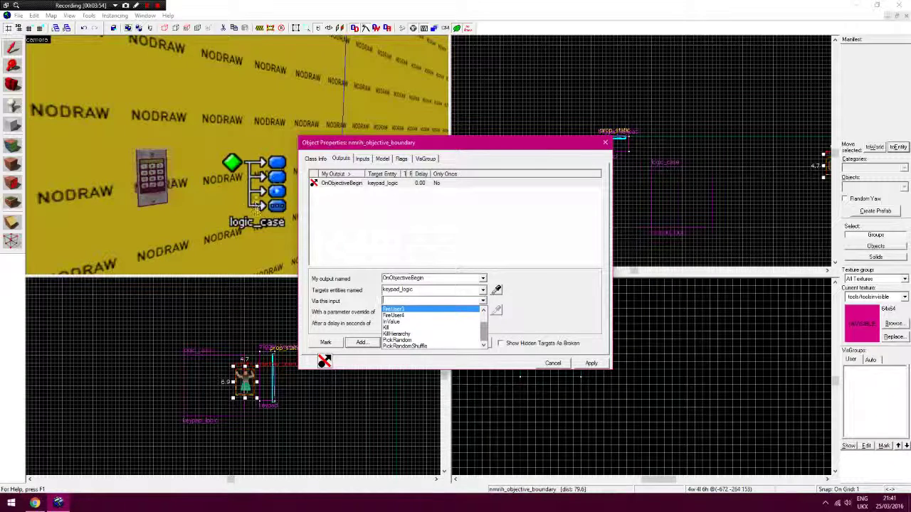
pyautogui.click(396, 339)
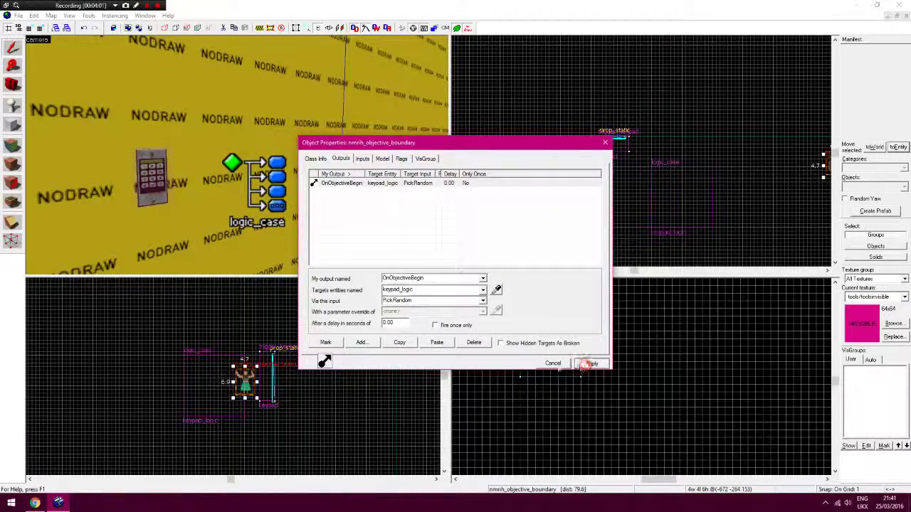
pyautogui.click(585, 362)
# - Review the outputs of keypad_logic, then the class info and outputs of the trigger_keypad, and clear the selection
pyautogui.moveTo(344, 118)
pyautogui.mouseDown(button='middle')
pyautogui.moveTo(347, 173)
pyautogui.moveTo(340, 133)
pyautogui.mouseUp(button='middle')
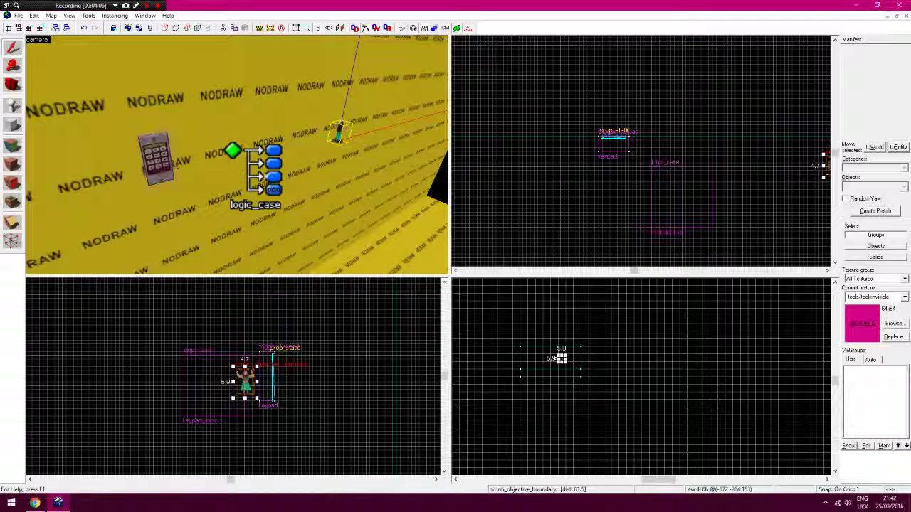
pyautogui.doubleClick(237, 183)
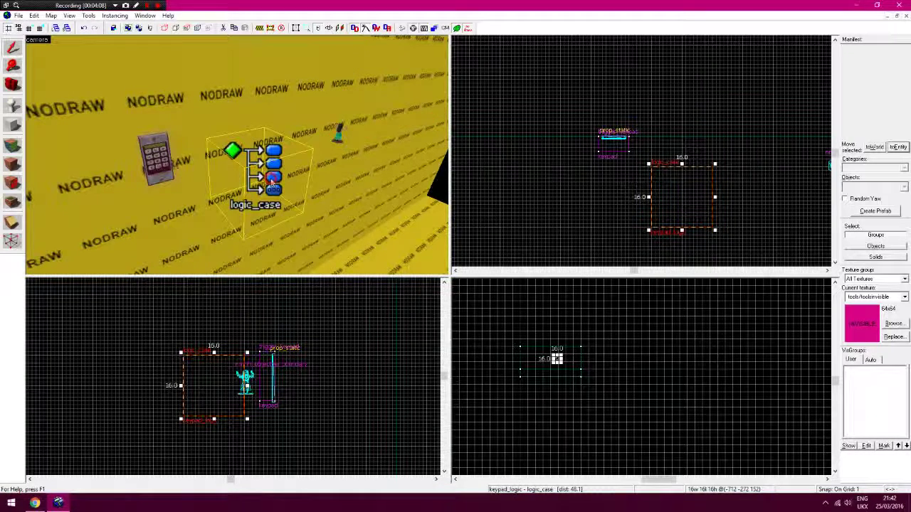
pyautogui.click(340, 159)
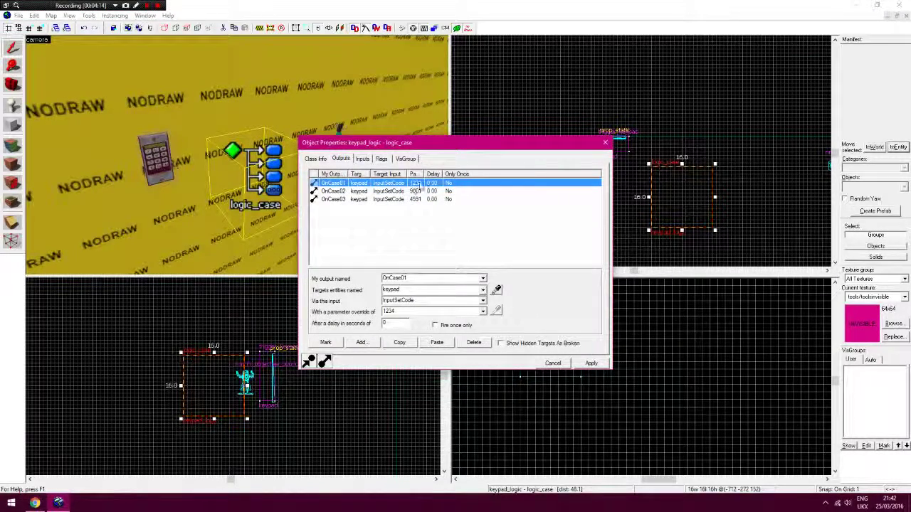
pyautogui.press('z')
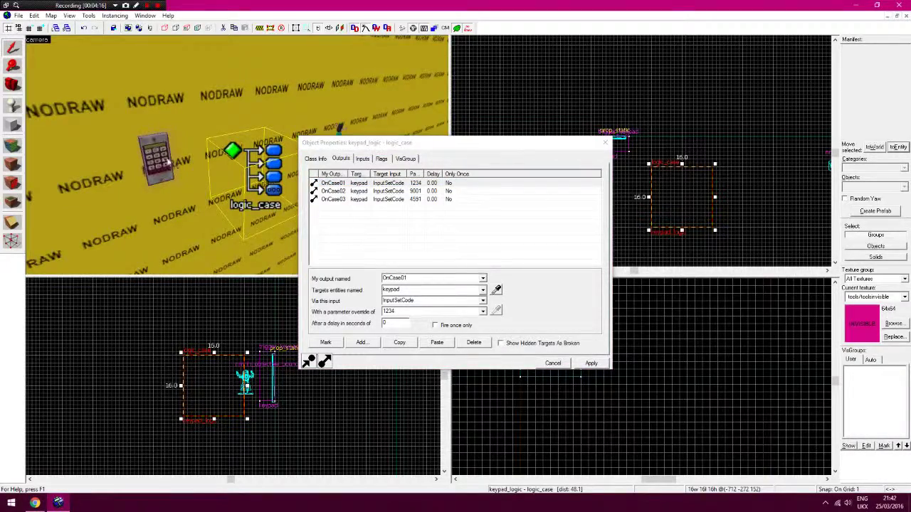
pyautogui.press('w')
pyautogui.press('z')
pyautogui.click(123, 177)
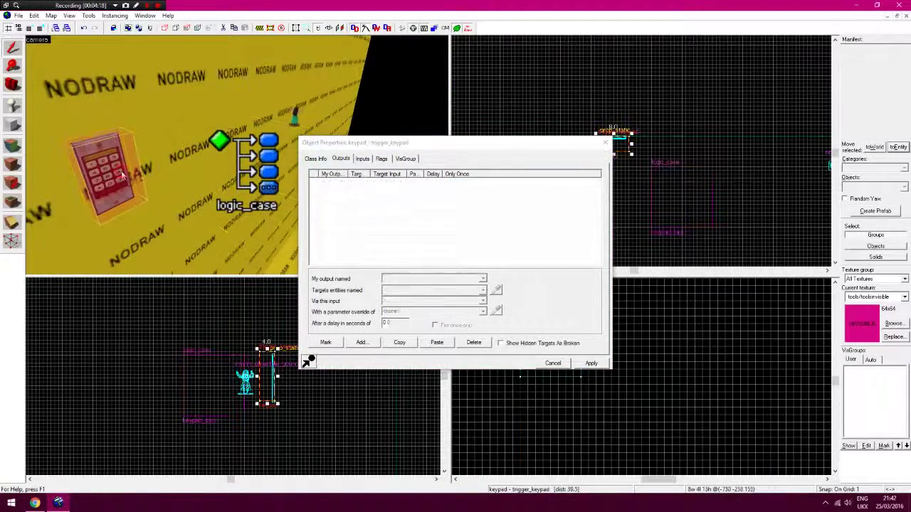
pyautogui.click(315, 158)
pyautogui.click(342, 158)
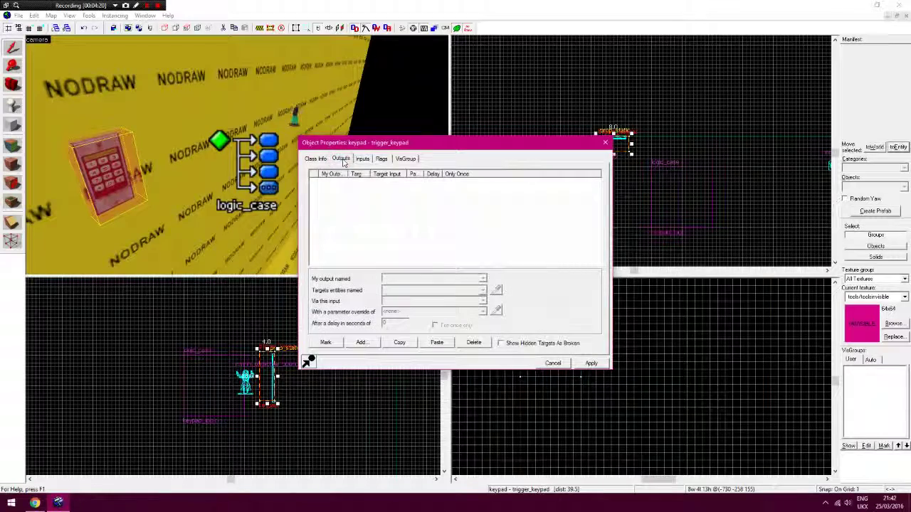
pyautogui.click(606, 143)
pyautogui.press('Escape')
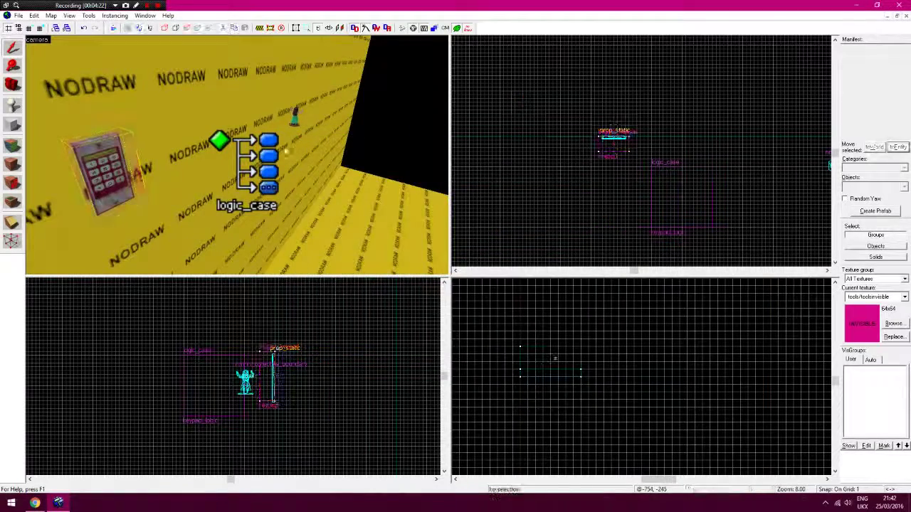
# - Place an ambient_generic entity on the wall above the keypad
pyautogui.press('z')
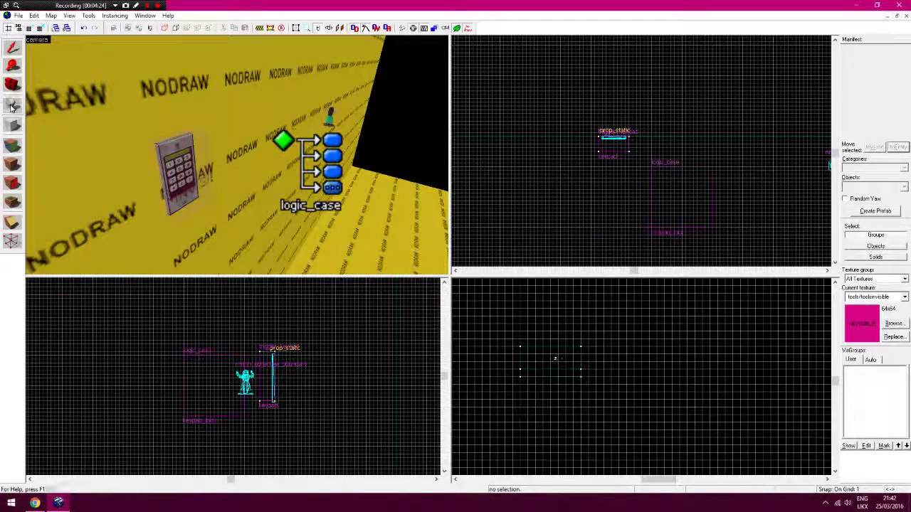
pyautogui.click(13, 105)
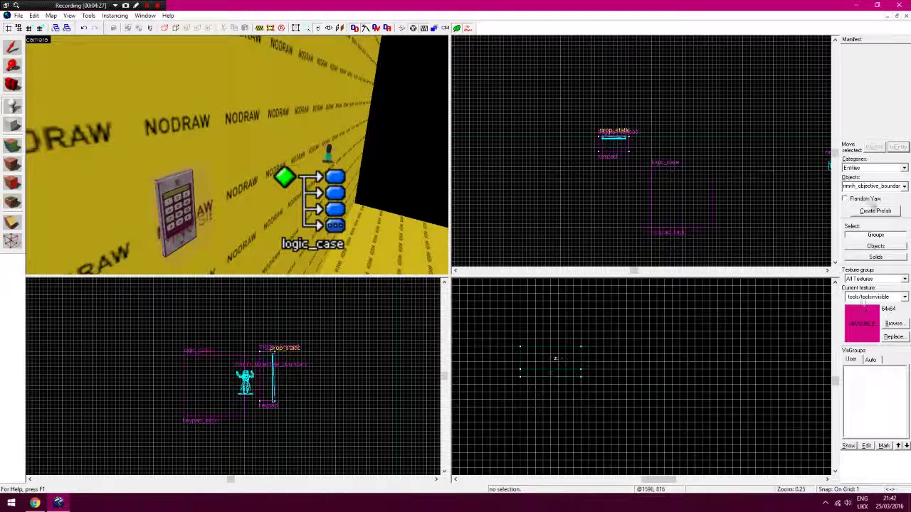
pyautogui.click(872, 186)
pyautogui.write('ambient_')
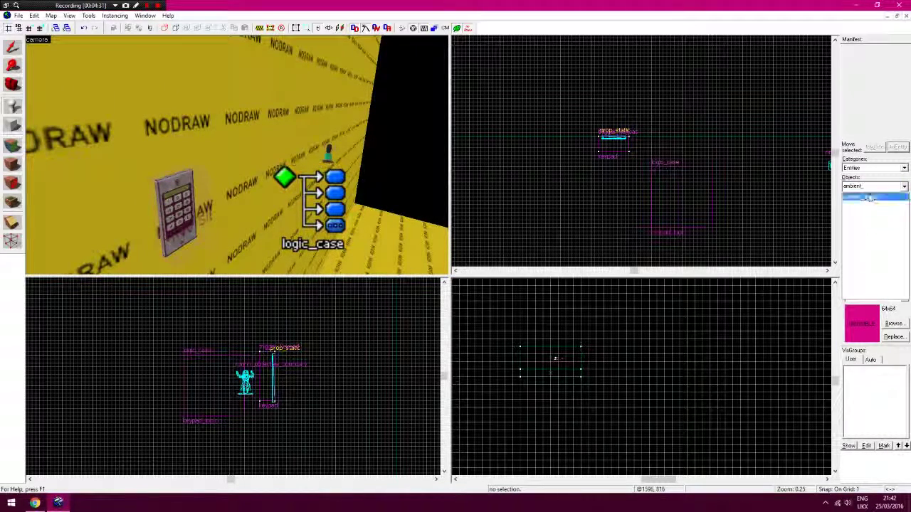
pyautogui.click(870, 198)
pyautogui.click(178, 76)
pyautogui.click(10, 49)
# - Name the ambient_generic entity fail and apply the change
pyautogui.doubleClick(236, 81)
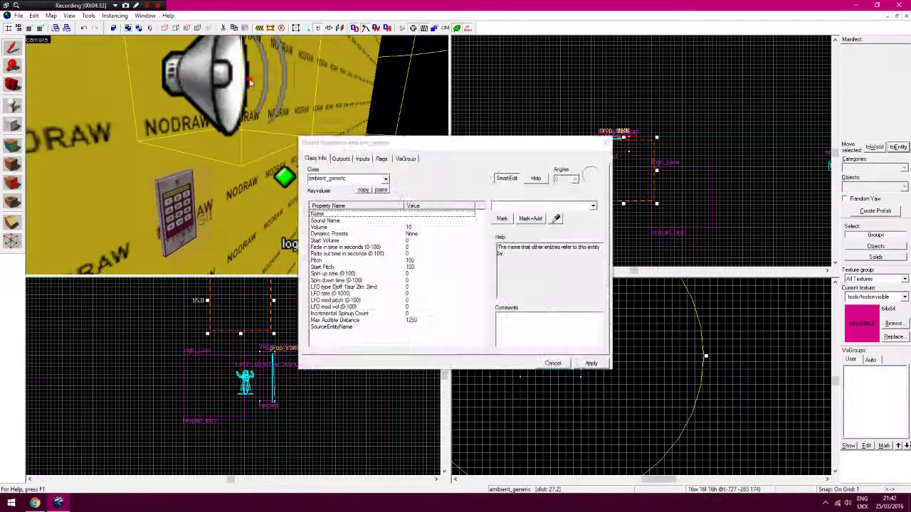
pyautogui.click(502, 206)
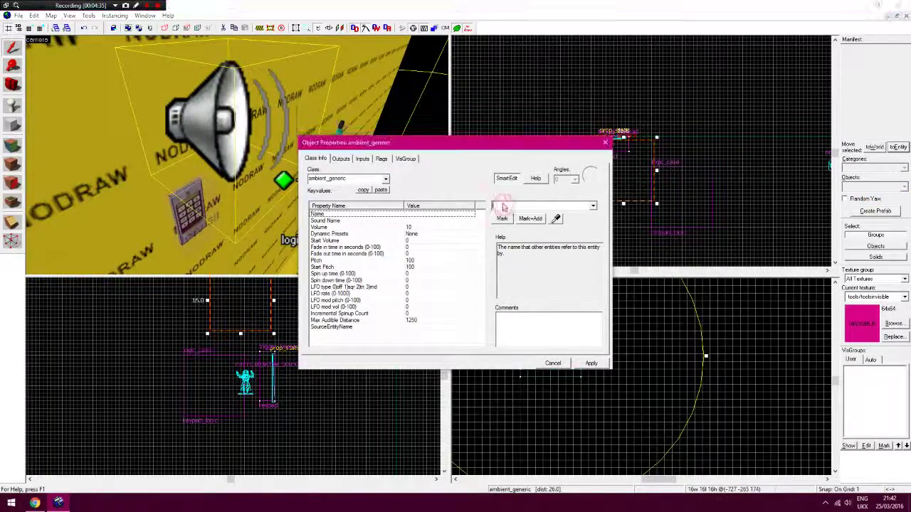
pyautogui.write('fail')
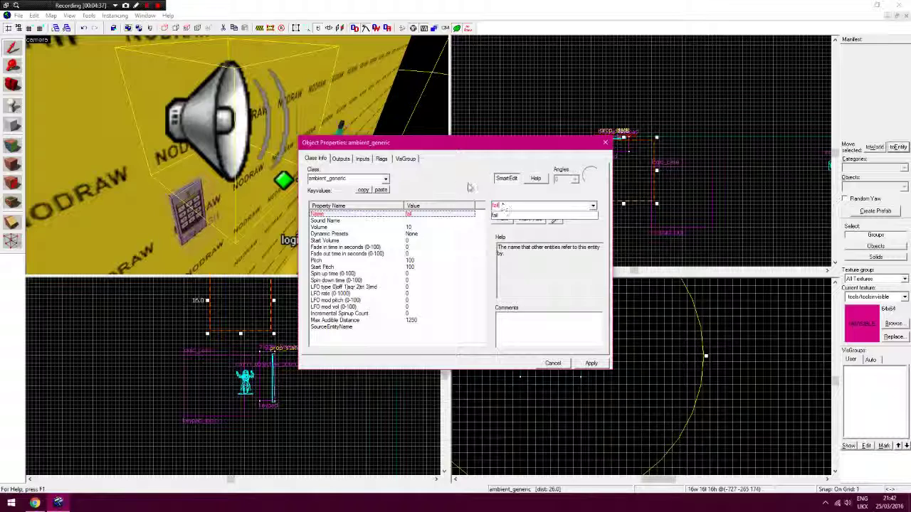
pyautogui.click(590, 363)
# - Filter the game sounds by button, preview Buttons.snd6, and apply it as the sound of the fail entity
pyautogui.click(419, 220)
pyautogui.click(499, 220)
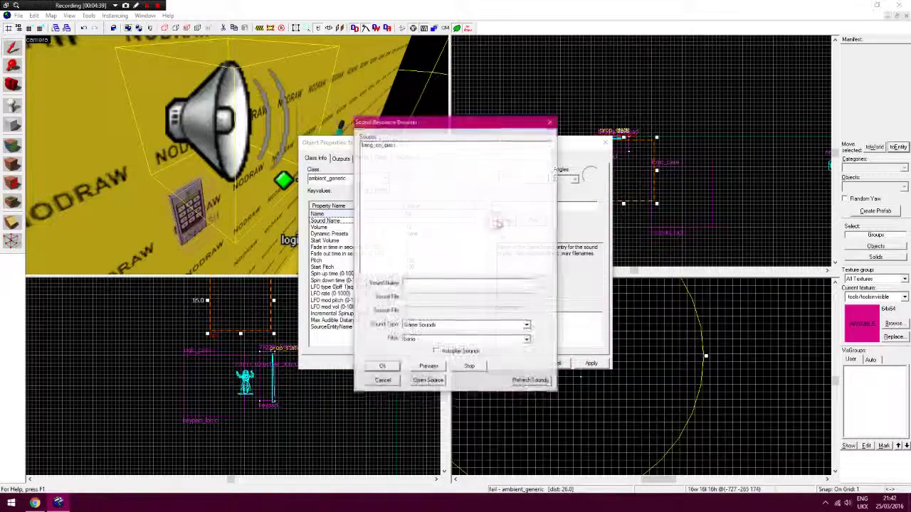
pyautogui.doubleClick(421, 339)
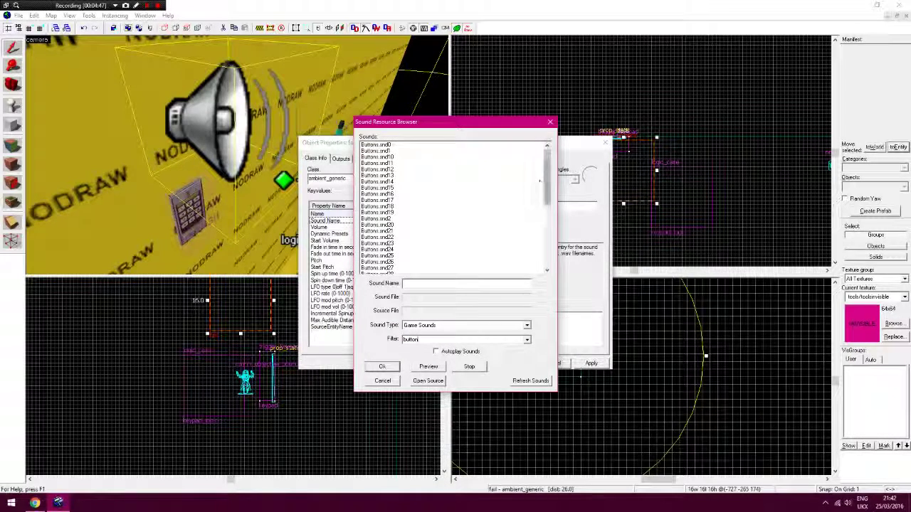
pyautogui.moveTo(545, 187); pyautogui.dragTo(543, 242)
pyautogui.click(380, 249)
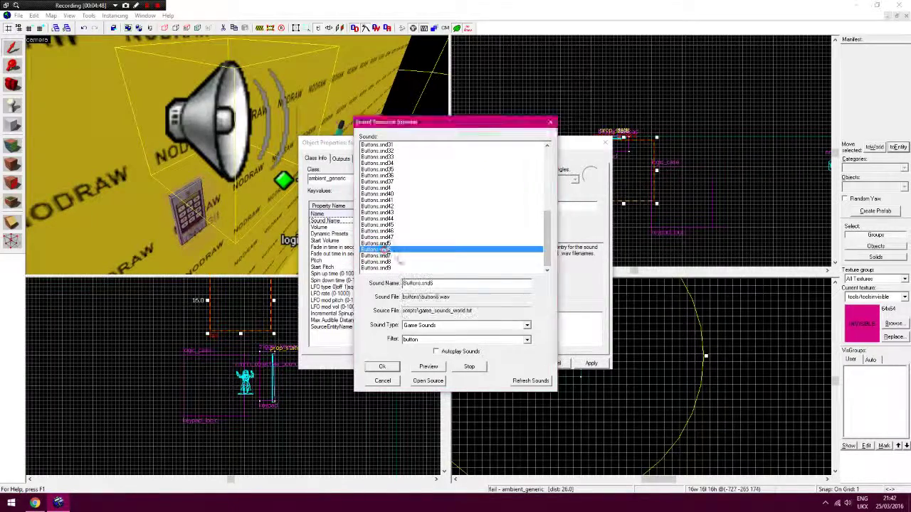
pyautogui.click(428, 367)
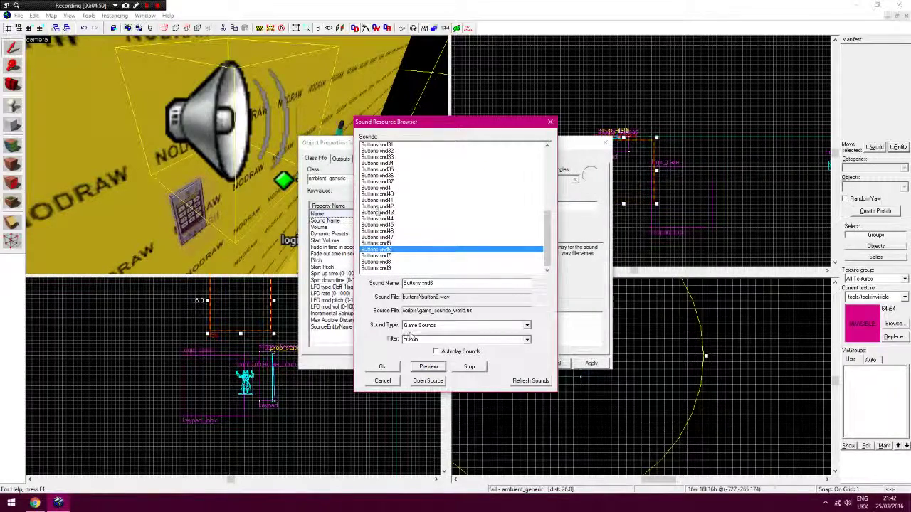
pyautogui.click(386, 367)
pyautogui.click(592, 365)
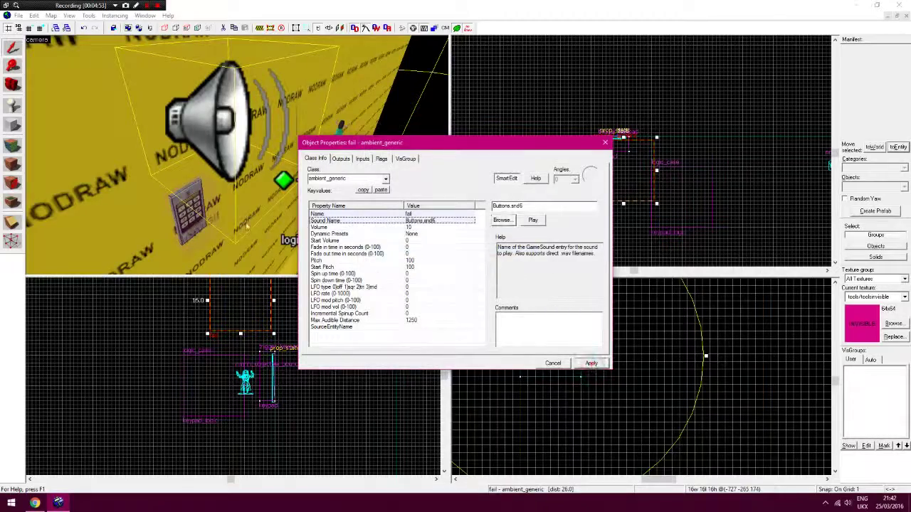
# - Add an OnIncorrectCode output to the trigger_keypad
pyautogui.press('z')
pyautogui.press('z')
pyautogui.click(153, 196)
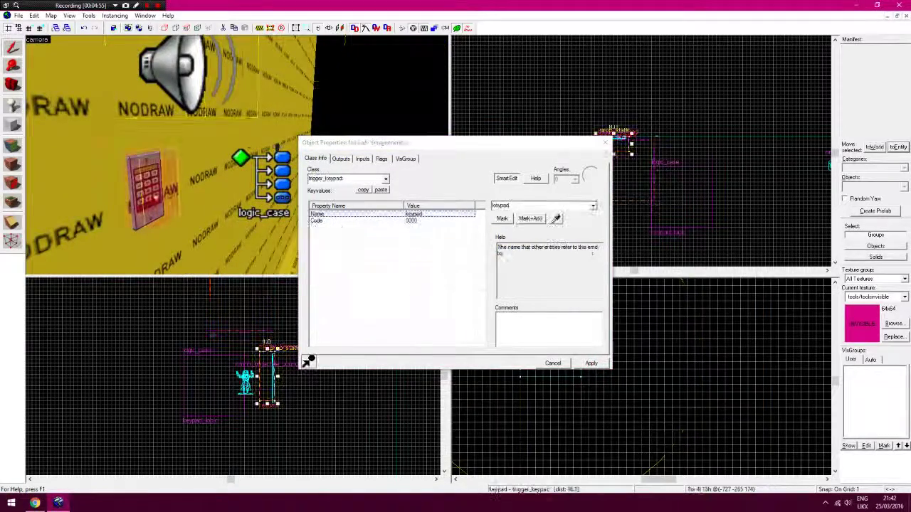
pyautogui.click(339, 159)
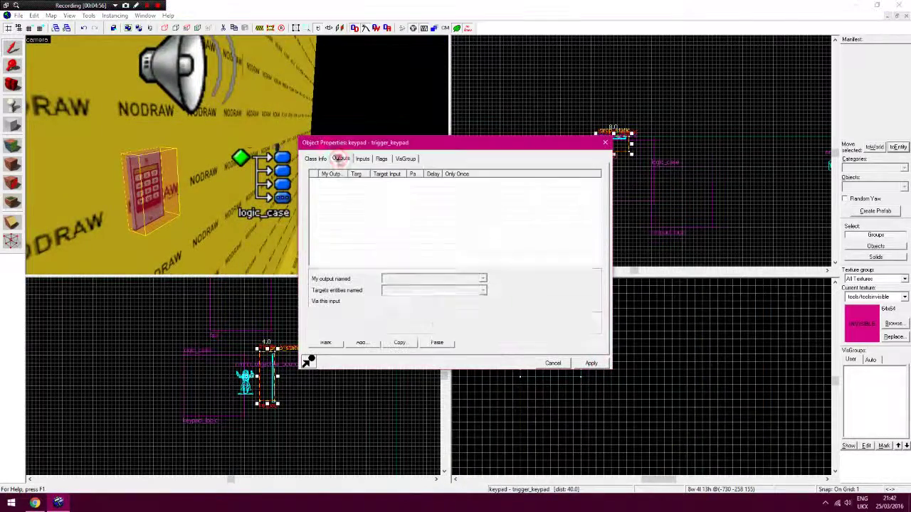
pyautogui.click(362, 344)
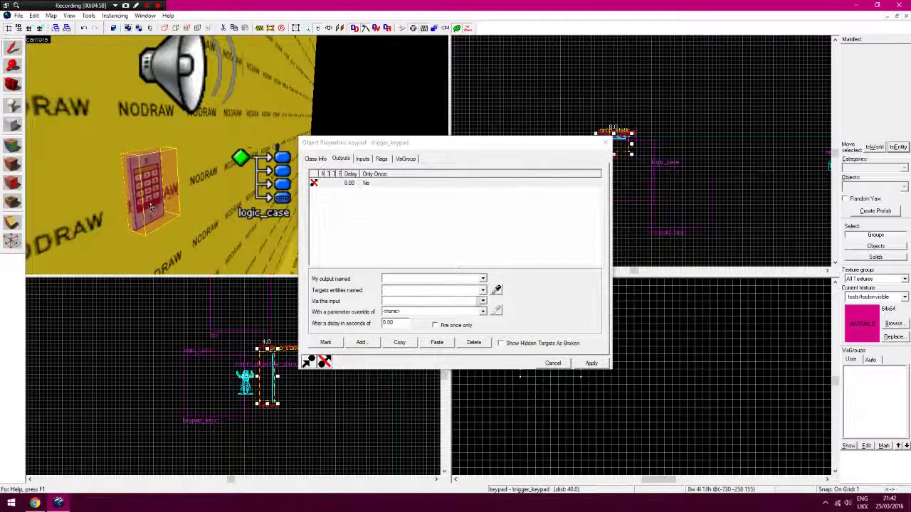
pyautogui.click(483, 278)
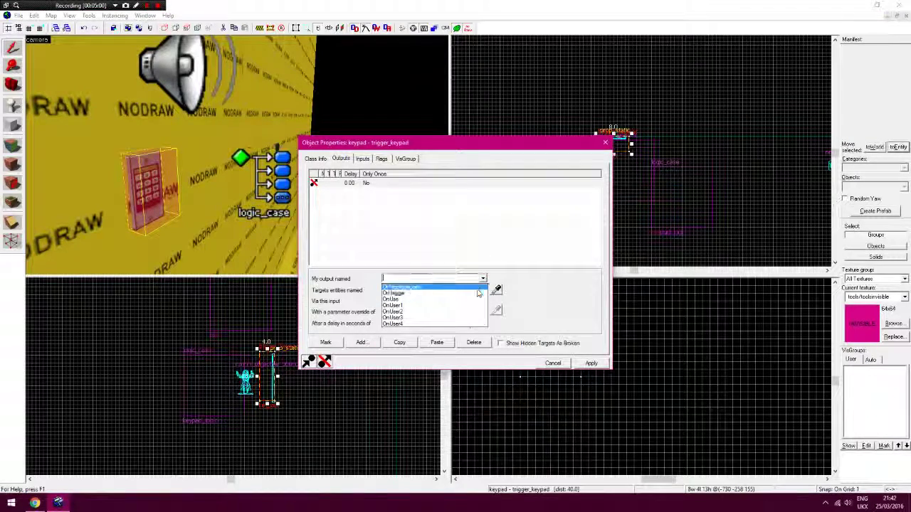
pyautogui.click(457, 288)
# - Check the name of the ambient_generic entity and return to the outputs of the trigger_keypad
pyautogui.click(163, 85)
pyautogui.click(314, 158)
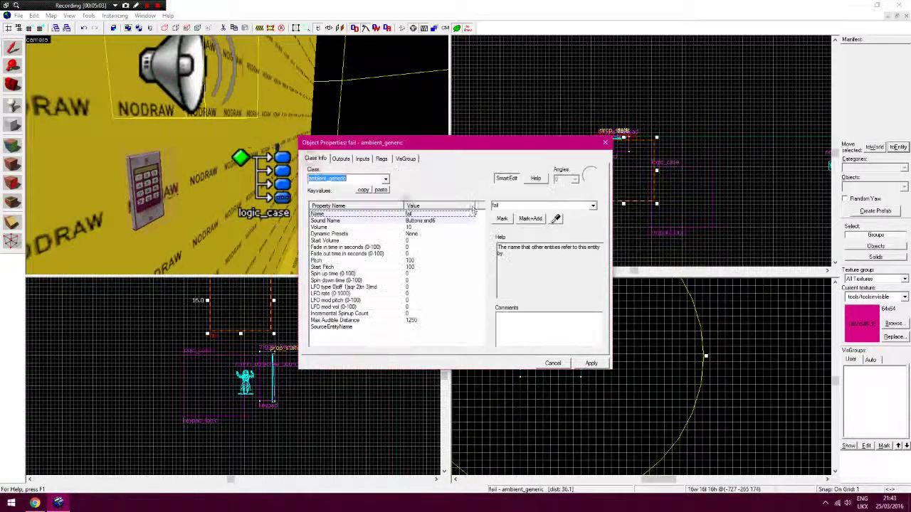
pyautogui.click(151, 188)
pyautogui.click(340, 159)
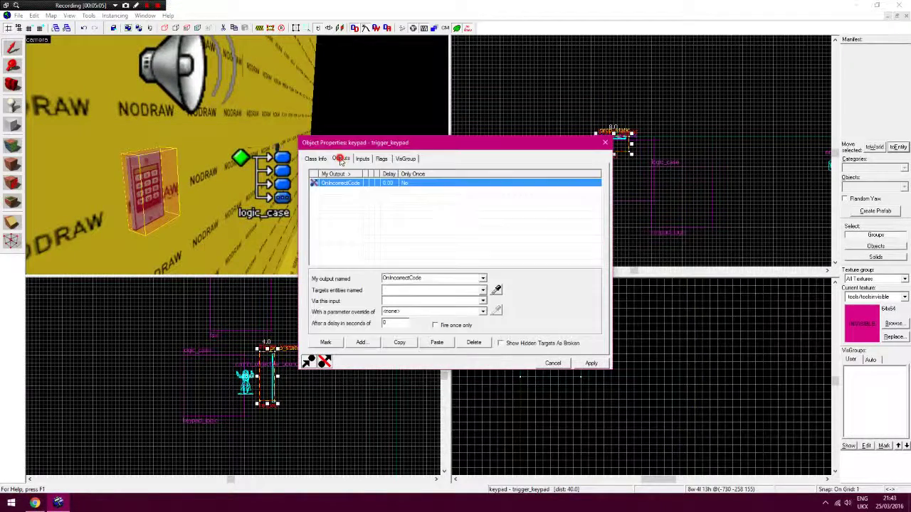
pyautogui.click(315, 158)
pyautogui.click(340, 159)
# - Make the OnIncorrectCode output target fail through the PlaySound input, apply it, and clear the selection
pyautogui.click(412, 290)
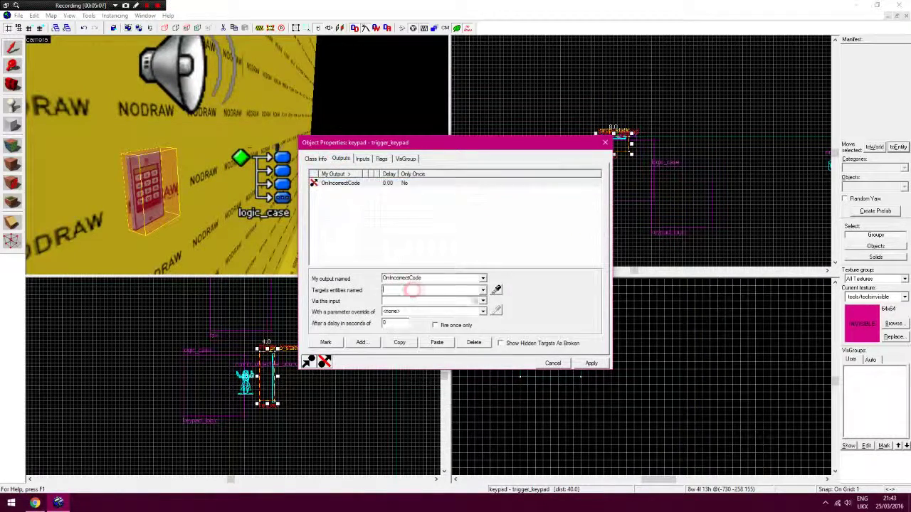
pyautogui.write('fail')
pyautogui.click(482, 301)
pyautogui.scroll(-3, 484, 334)
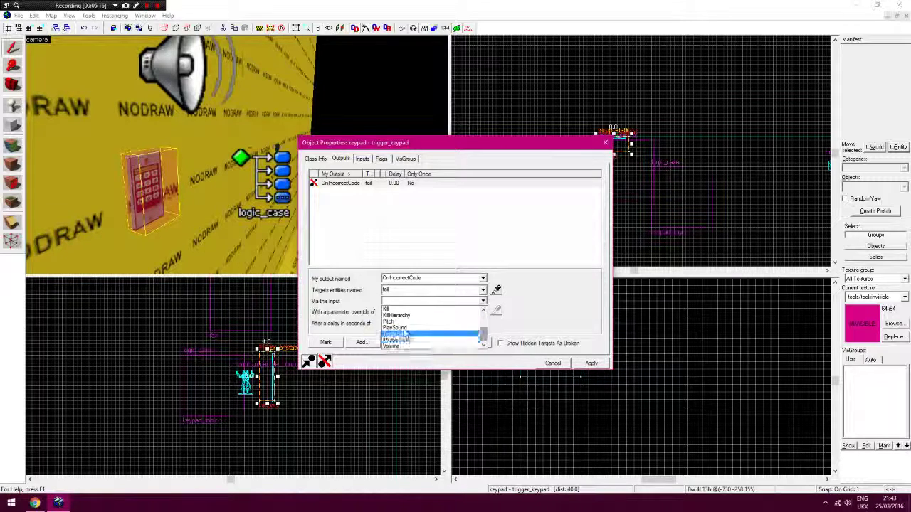
pyautogui.click(400, 327)
pyautogui.click(585, 362)
pyautogui.click(559, 366)
pyautogui.click(538, 228)
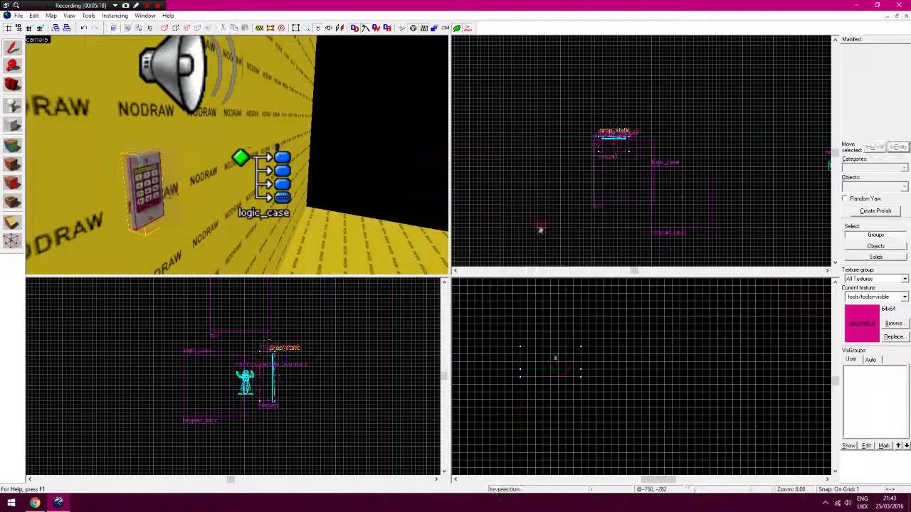
# - Place a prop_door_rotating entity on the floor near the keypad wall
pyautogui.press('z')
pyautogui.press('z')
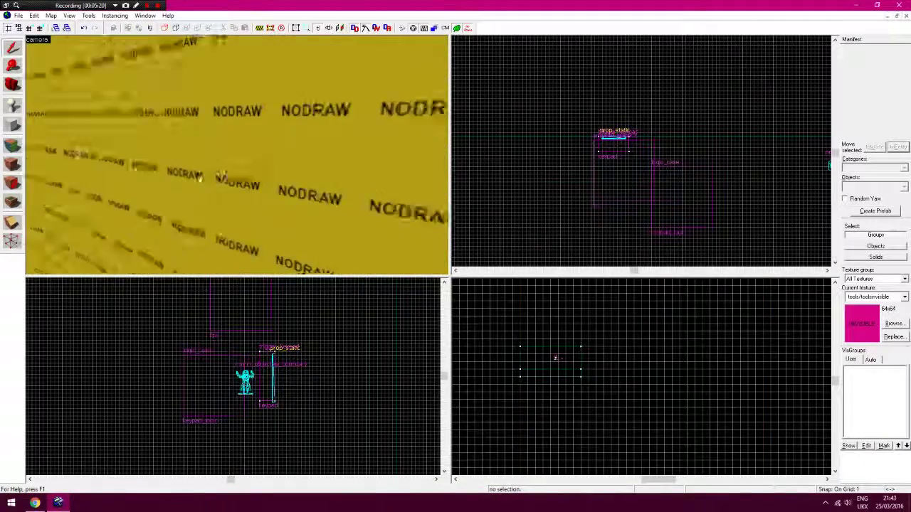
pyautogui.press('a')
pyautogui.scroll(-2, 472, 133)
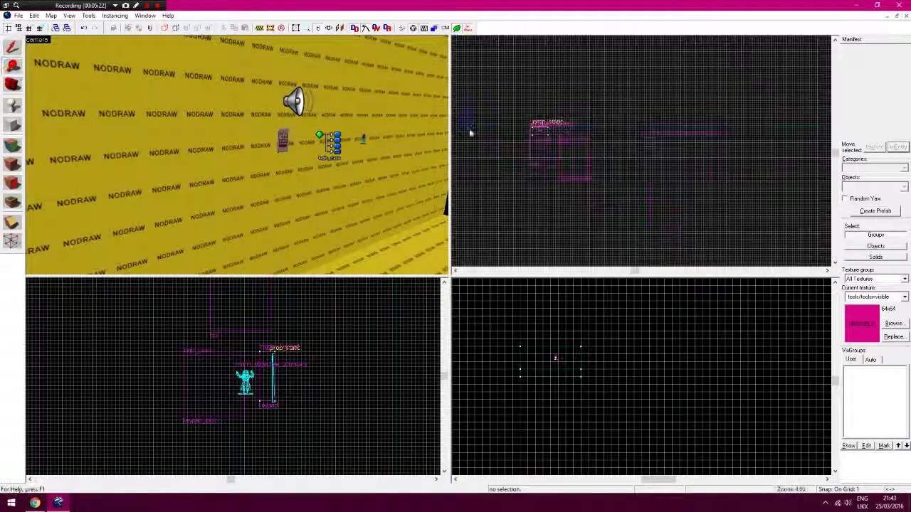
pyautogui.click(12, 107)
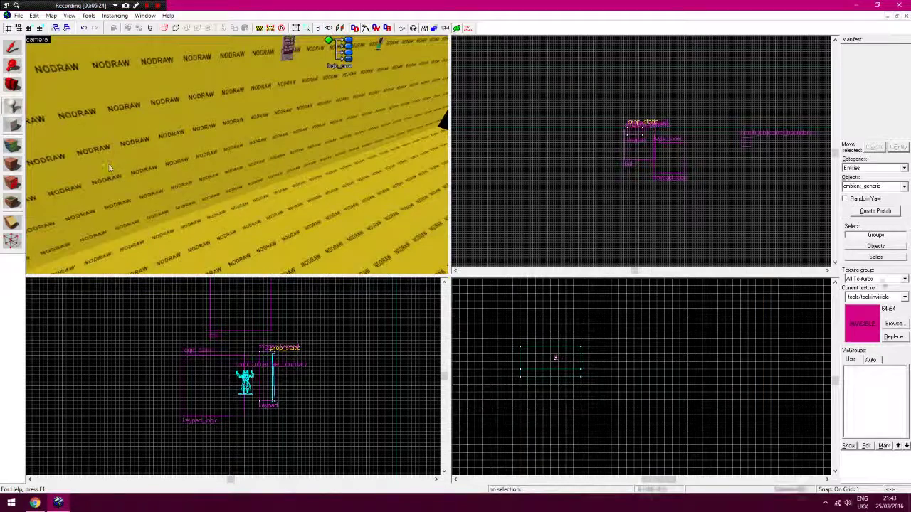
pyautogui.write('prop')
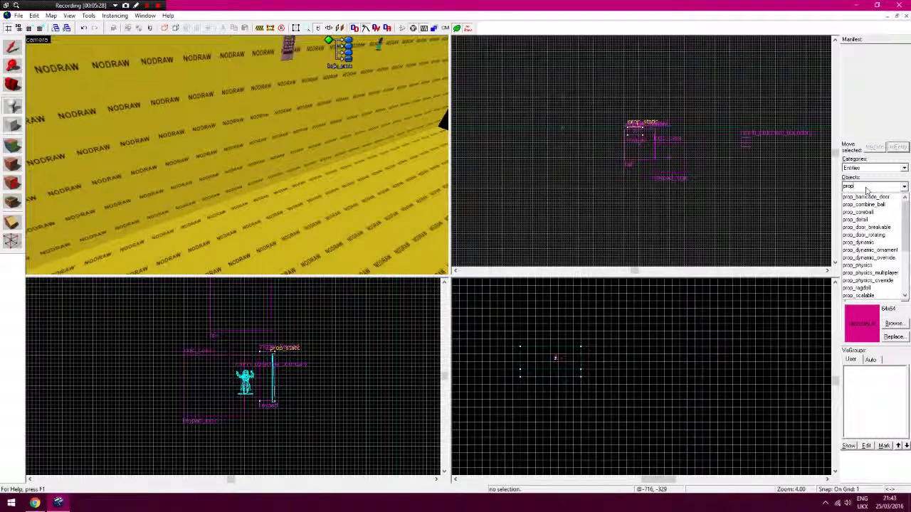
pyautogui.write('_rotat')
pyautogui.press('BackSpace')
pyautogui.press('BackSpace')
pyautogui.press('BackSpace')
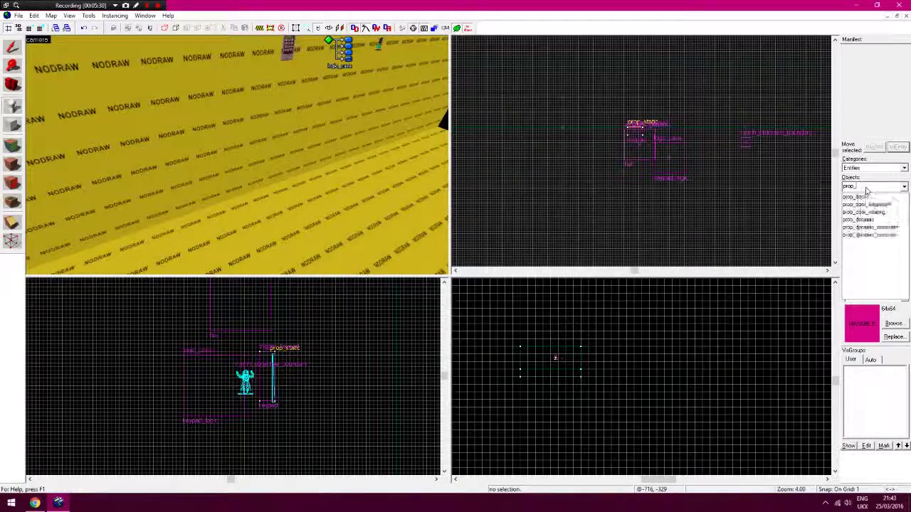
pyautogui.write('door')
pyautogui.click(864, 204)
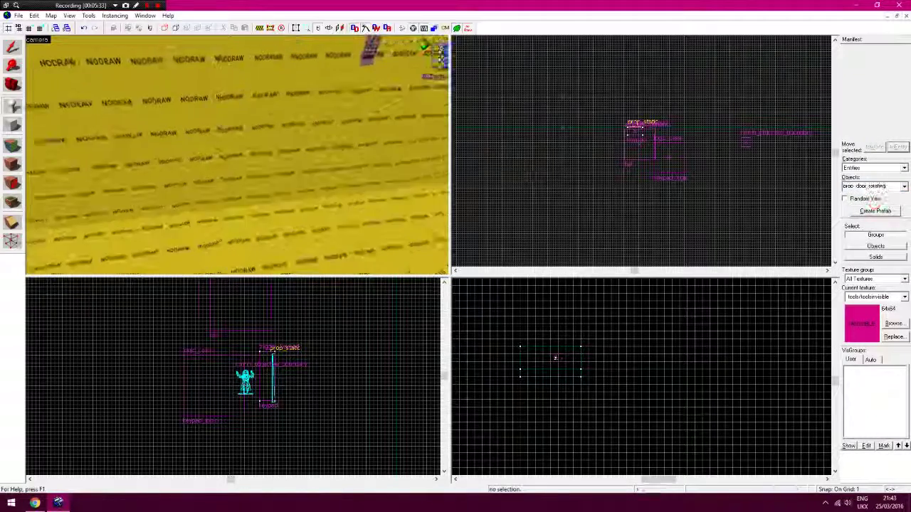
pyautogui.click(195, 228)
pyautogui.click(18, 50)
# - Open the model browser for the World Model of the prop_door_rotating and filter the models by door
pyautogui.doubleClick(207, 235)
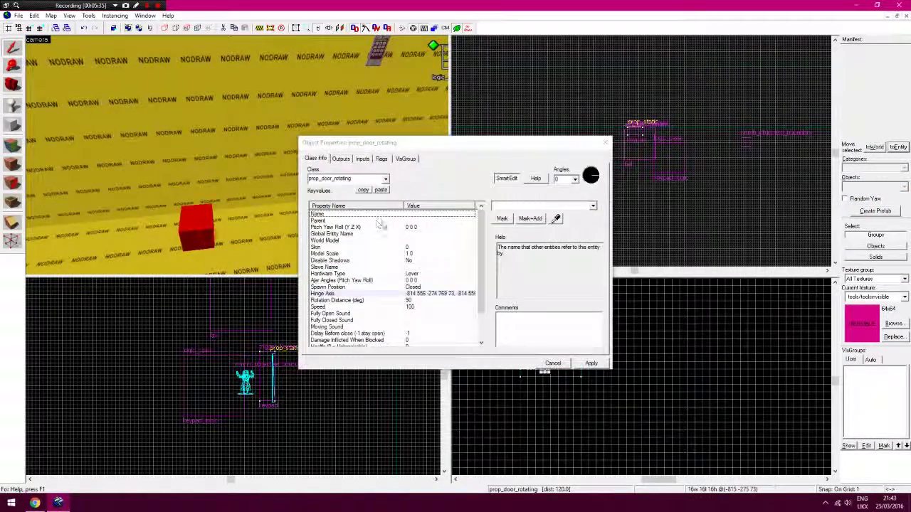
pyautogui.click(335, 240)
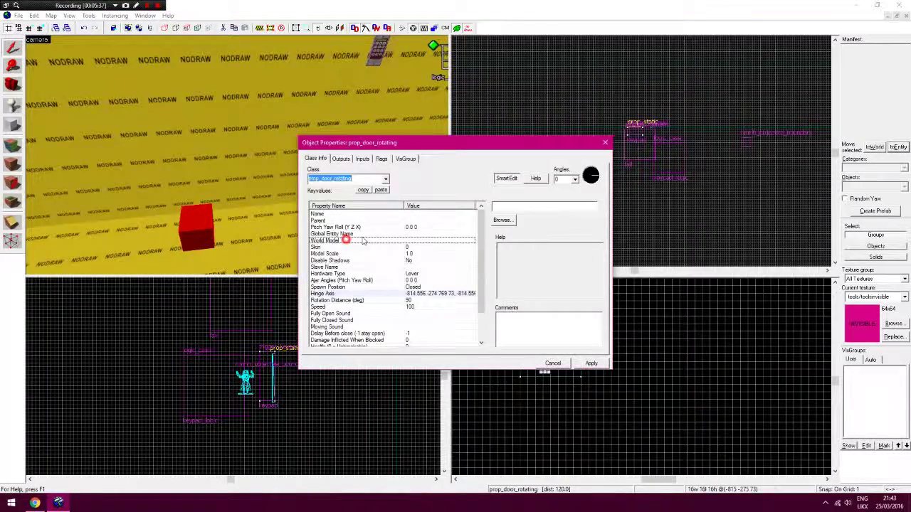
pyautogui.click(503, 222)
pyautogui.write('door')
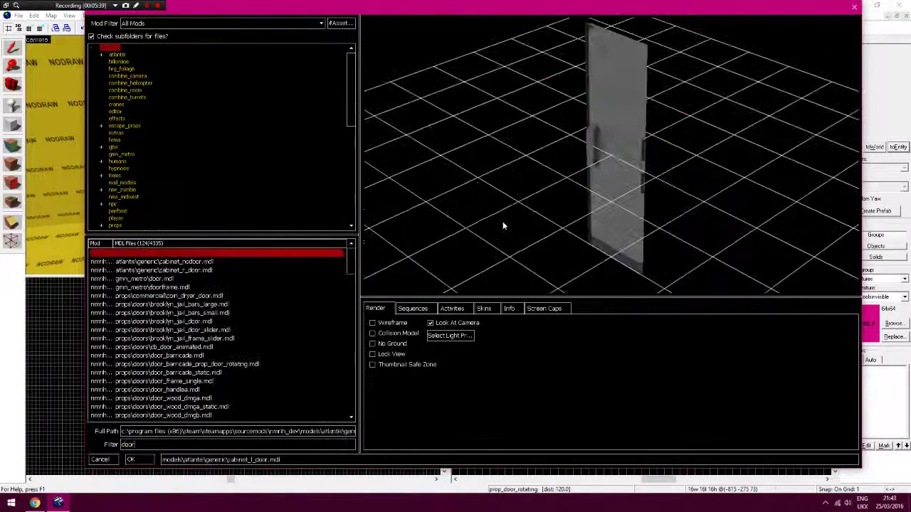
# - Go through the filtered door models and select props_c17/door01_left.mdl
pyautogui.press('Down')
pyautogui.press('Down')
pyautogui.press('Down')
pyautogui.press('Down')
pyautogui.press('Down')
pyautogui.press('Down')
pyautogui.press('Down')
pyautogui.press('Down')
pyautogui.press('Down')
pyautogui.press('Down')
pyautogui.press('Down')
pyautogui.press('Down')
pyautogui.press('Down')
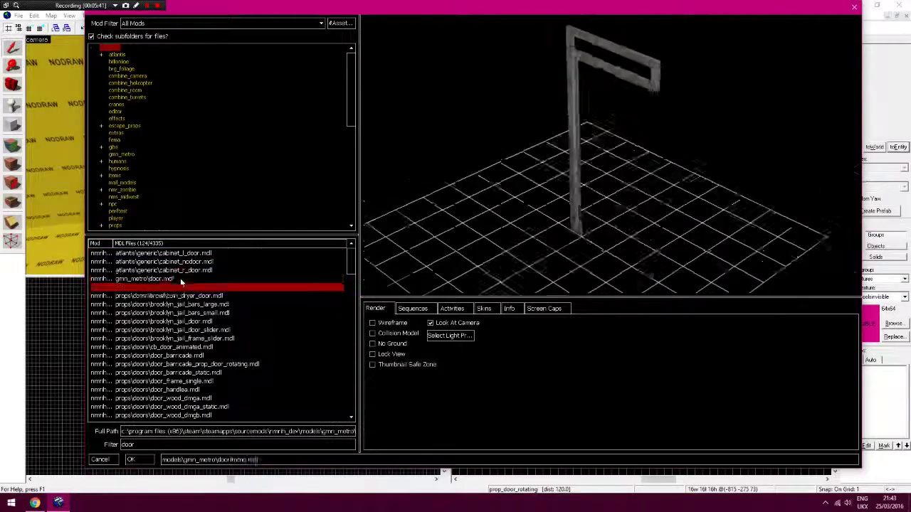
pyautogui.moveTo(350, 274); pyautogui.dragTo(350, 398)
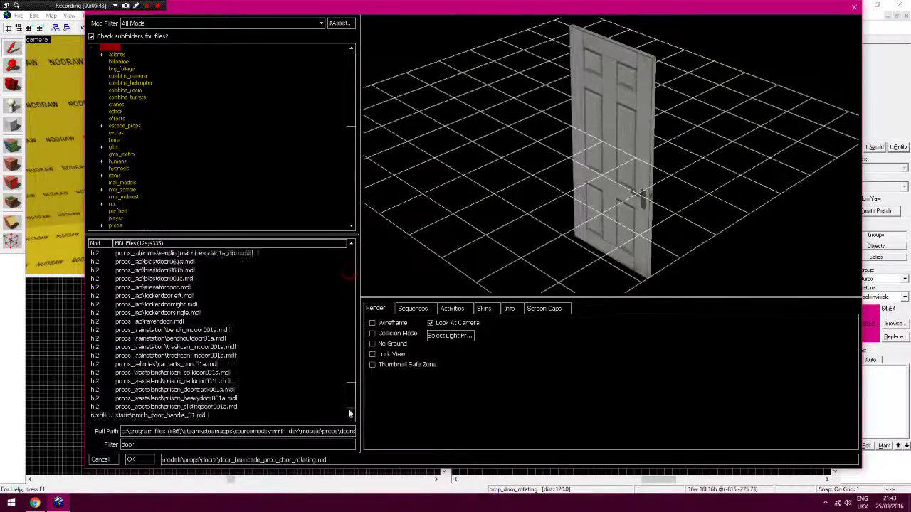
pyautogui.click(297, 407)
pyautogui.press('Up')
pyautogui.press('Up')
pyautogui.press('Up')
pyautogui.press('Up')
pyautogui.press('Up')
pyautogui.press('Up')
pyautogui.press('Up')
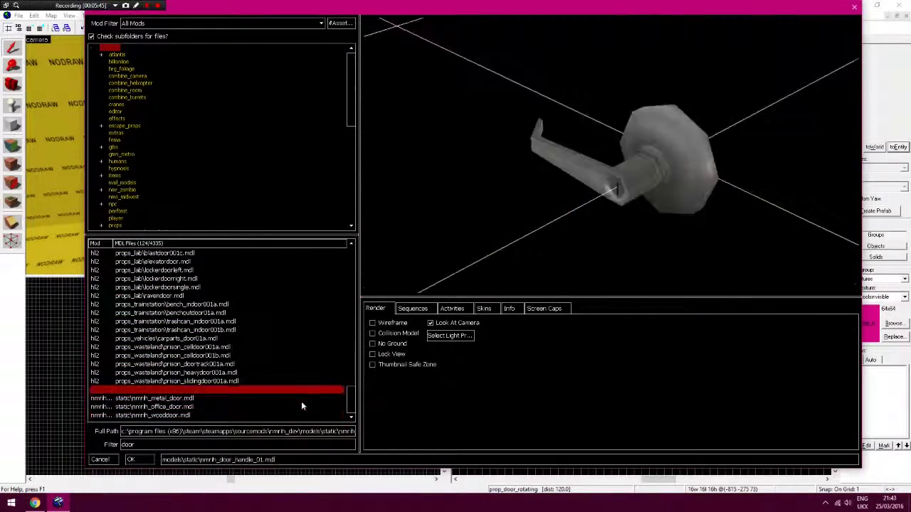
pyautogui.press('Up')
pyautogui.press('Up')
pyautogui.press('Up')
pyautogui.press('Up')
pyautogui.press('Up')
pyautogui.press('Up')
pyautogui.press('Up')
pyautogui.press('Up')
pyautogui.press('Up')
pyautogui.press('Up')
pyautogui.press('Up')
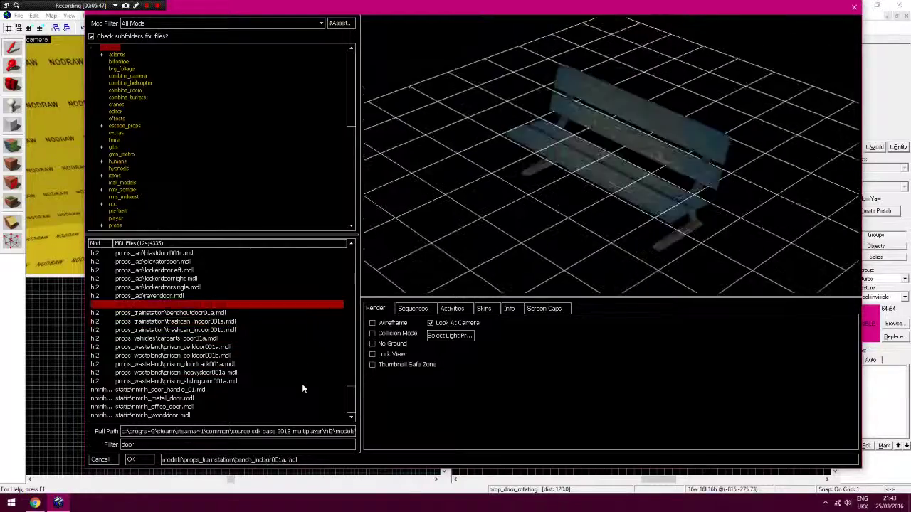
pyautogui.press('Up')
pyautogui.press('Up')
pyautogui.press('Up')
pyautogui.press('Up')
pyautogui.press('Up')
pyautogui.press('Up')
pyautogui.press('Up')
pyautogui.press('Up')
pyautogui.press('Up')
pyautogui.press('Up')
pyautogui.press('Up')
pyautogui.press('Up')
pyautogui.press('Up')
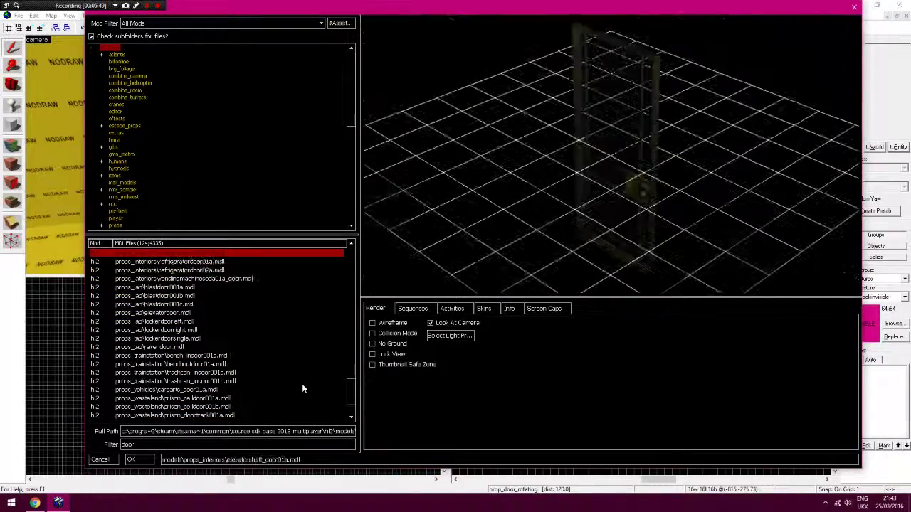
pyautogui.press('Down')
pyautogui.press('Down')
pyautogui.press('Down')
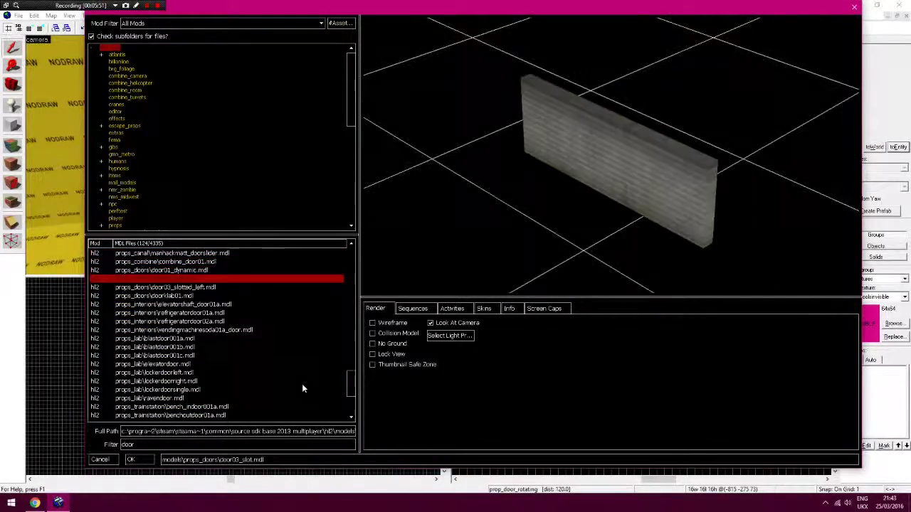
pyautogui.press('Up')
pyautogui.press('Up')
pyautogui.press('Up')
pyautogui.press('Up')
pyautogui.press('Up')
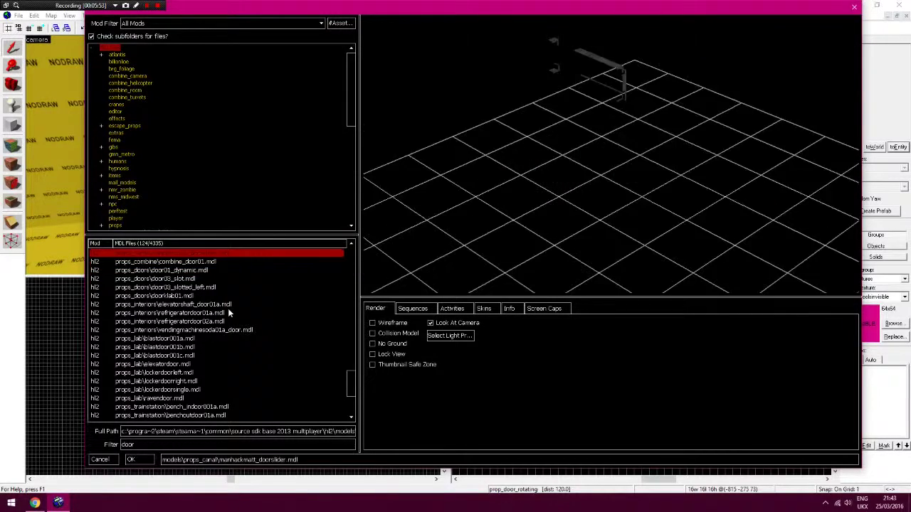
pyautogui.press('Up')
pyautogui.press('Up')
pyautogui.press('Up')
pyautogui.press('Up')
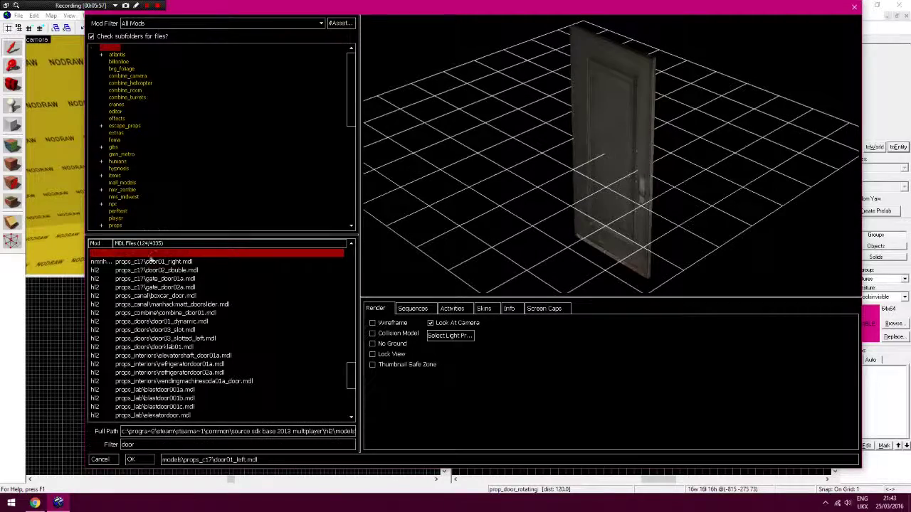
# - Preview the door model's skins, choose skin 9, and apply the model and skin to the prop_door_rotating
pyautogui.click(485, 308)
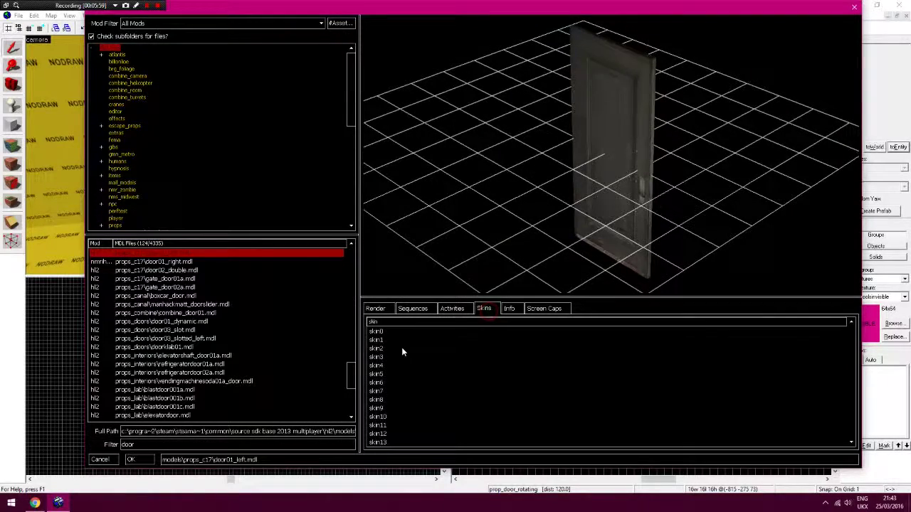
pyautogui.click(401, 347)
pyautogui.press('Down')
pyautogui.press('Down')
pyautogui.press('Down')
pyautogui.press('Down')
pyautogui.press('Down')
pyautogui.press('Down')
pyautogui.press('Down')
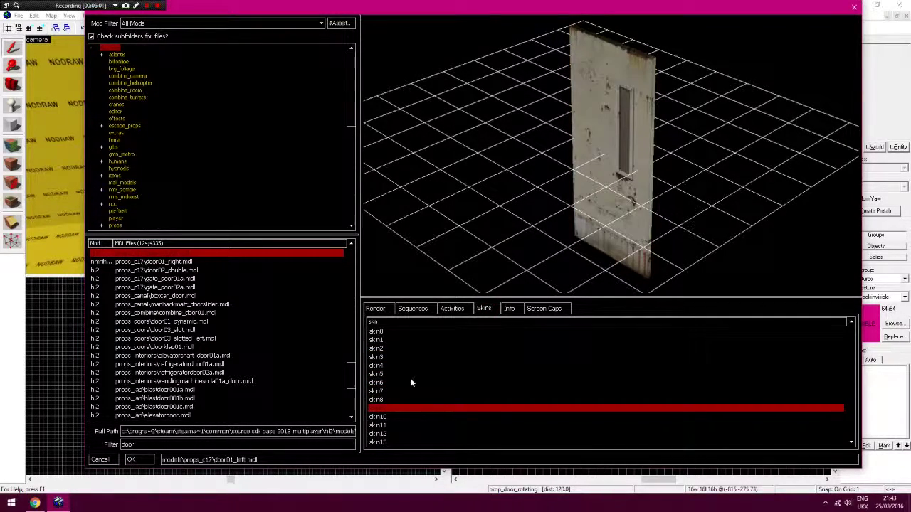
pyautogui.click(130, 459)
pyautogui.click(582, 367)
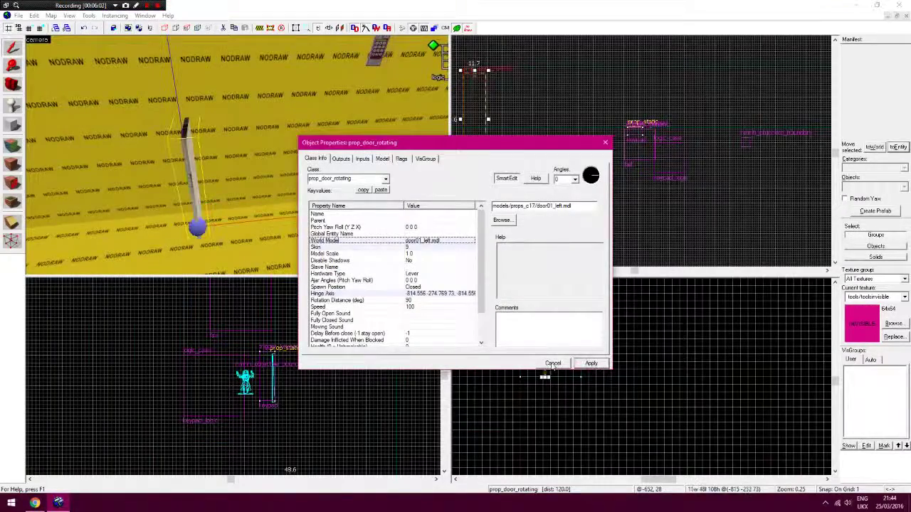
pyautogui.click(553, 363)
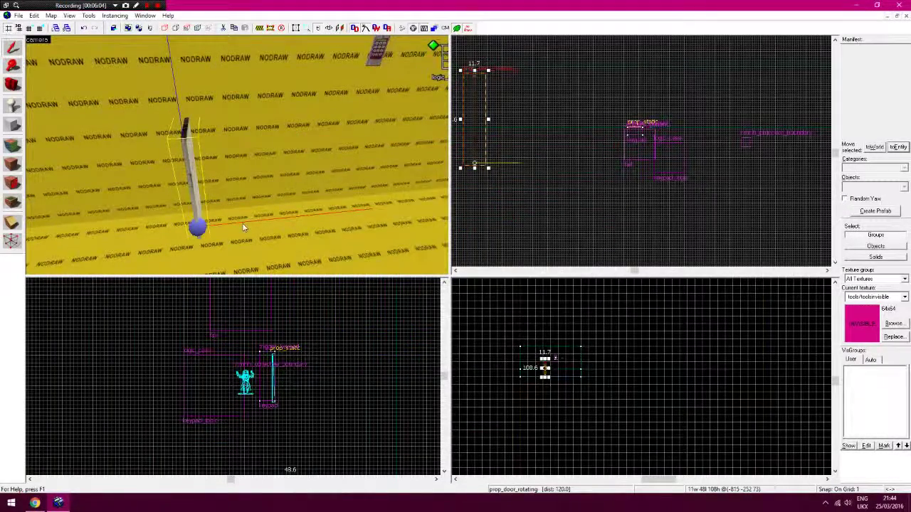
# - Rotate the door 90 degrees around the Z axis
pyautogui.press('Delete')
pyautogui.hotkey('ctrl', 'z')
pyautogui.hotkey('ctrl', 'm')
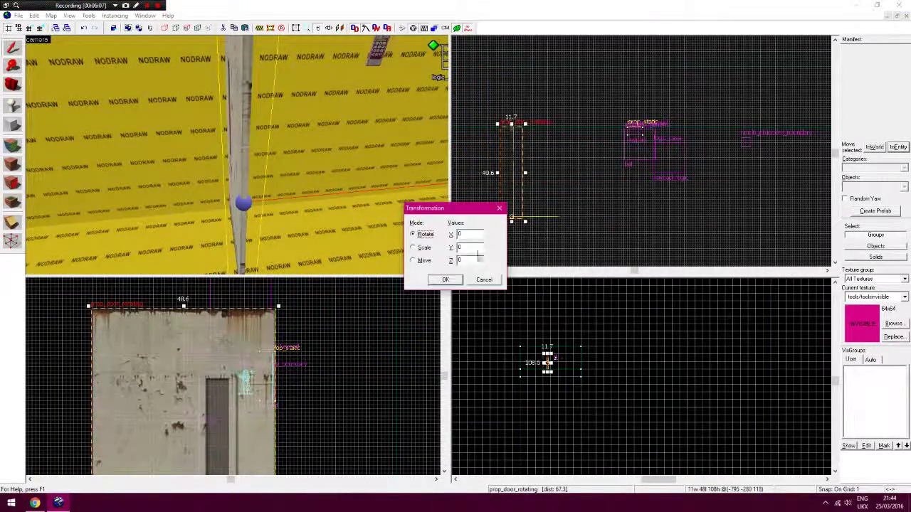
pyautogui.write('90')
pyautogui.press('Return')
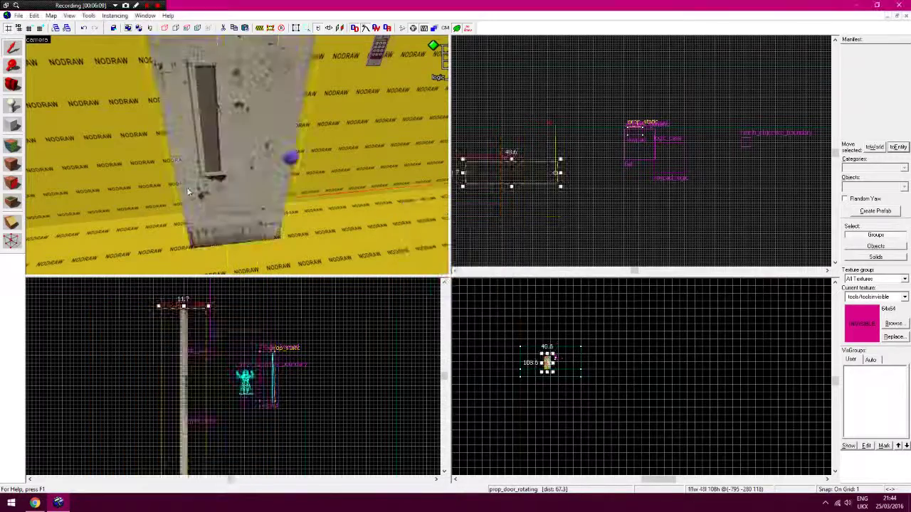
# - Move the rotated door against the wall beside the keypad
pyautogui.moveTo(514, 161); pyautogui.dragTo(524, 134)
pyautogui.click(542, 175)
pyautogui.press('z')
# - Name the prop_door_rotating keypad_door, copy the name, and apply the change
pyautogui.doubleClick(246, 179)
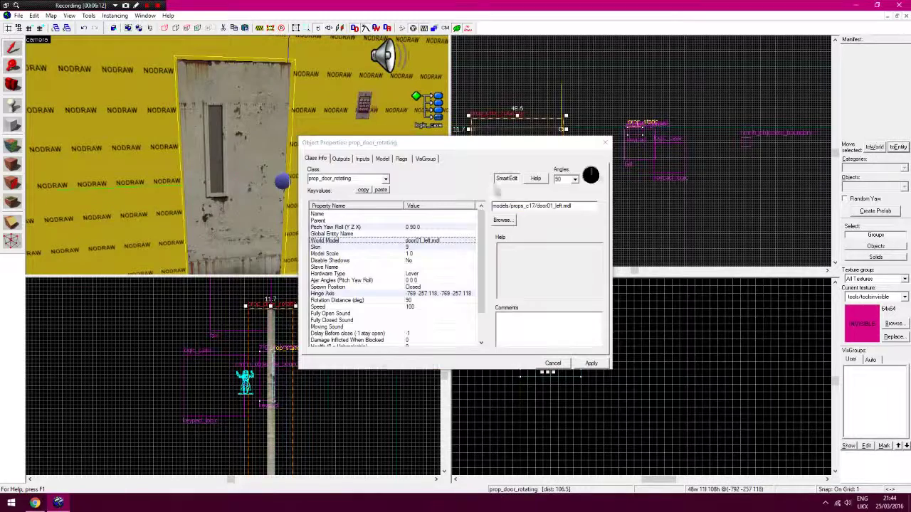
pyautogui.click(424, 214)
pyautogui.click(514, 206)
pyautogui.write('key')
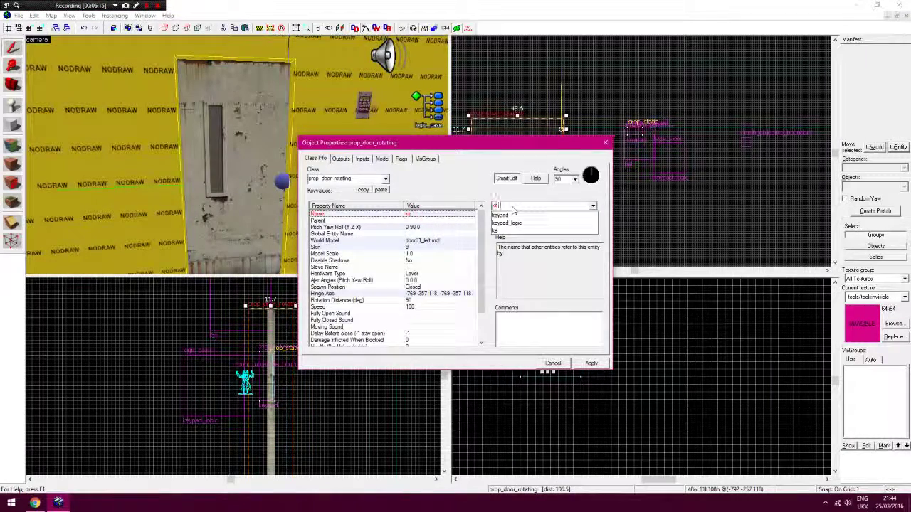
pyautogui.write('pad_door')
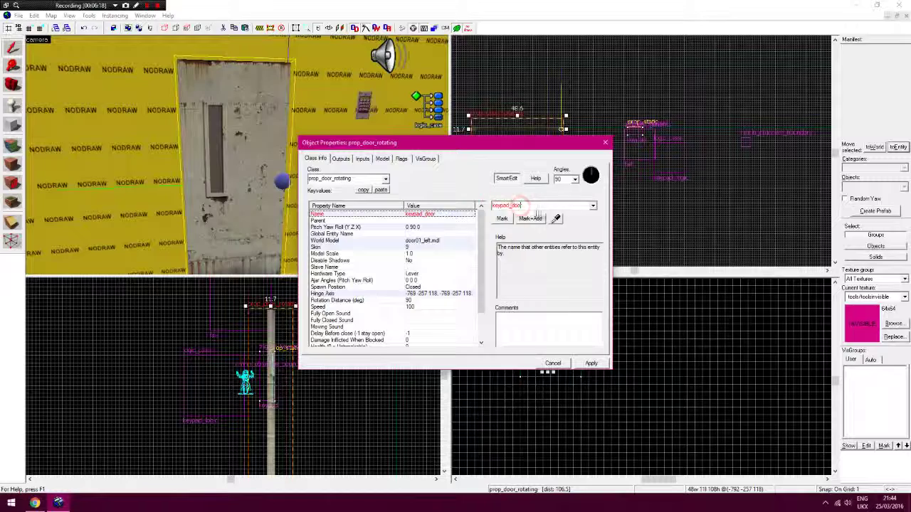
pyautogui.press('Return')
pyautogui.hotkey('ctrl', 'c')
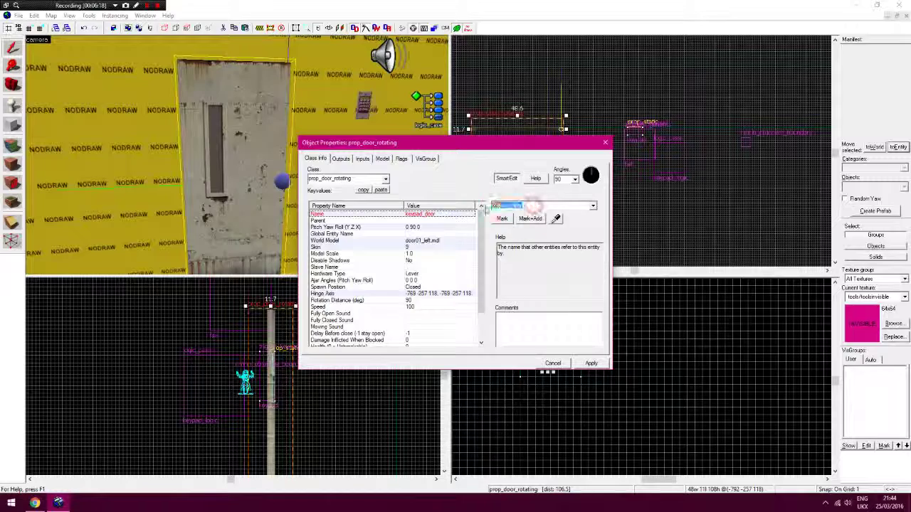
pyautogui.click(585, 362)
# - Add a new OnTrigger output to the trigger_keypad on the wall
pyautogui.press('z')
pyautogui.press('z')
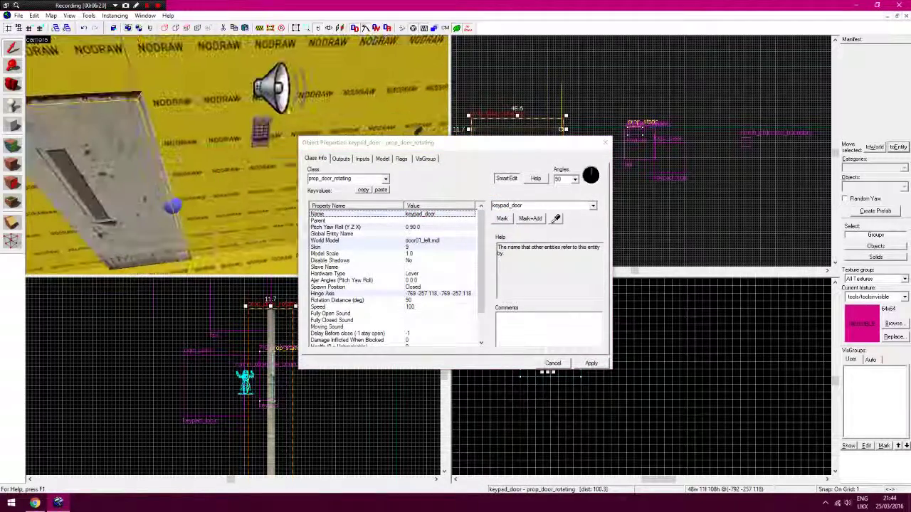
pyautogui.click(269, 134)
pyautogui.click(340, 158)
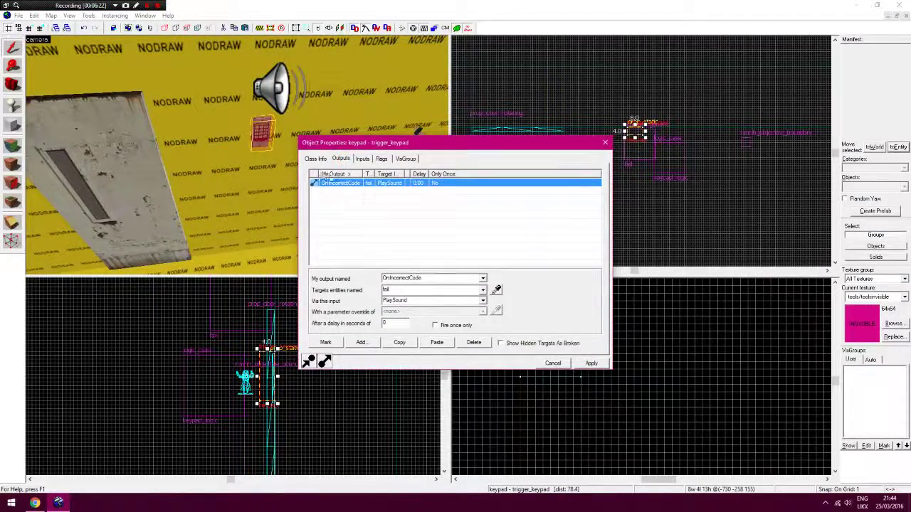
pyautogui.click(258, 133)
pyautogui.click(361, 342)
pyautogui.click(483, 279)
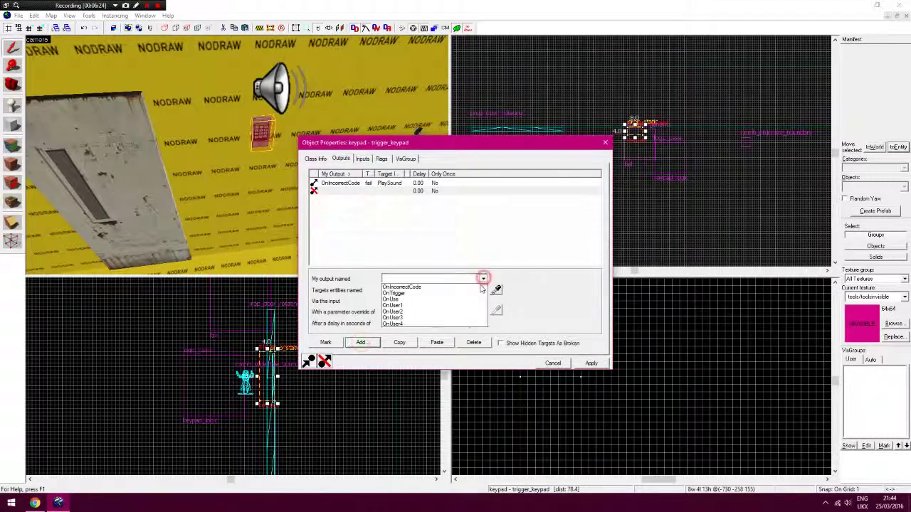
pyautogui.click(447, 291)
pyautogui.click(259, 123)
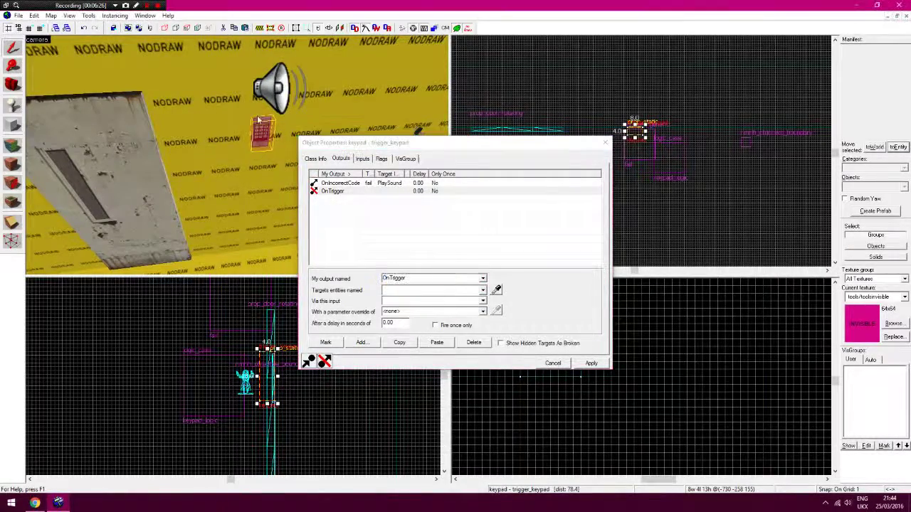
pyautogui.press('z')
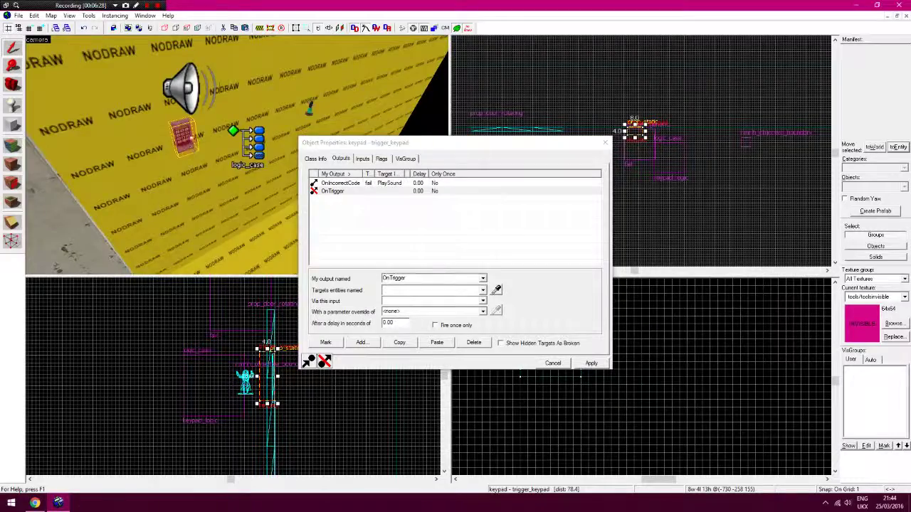
pyautogui.press('z')
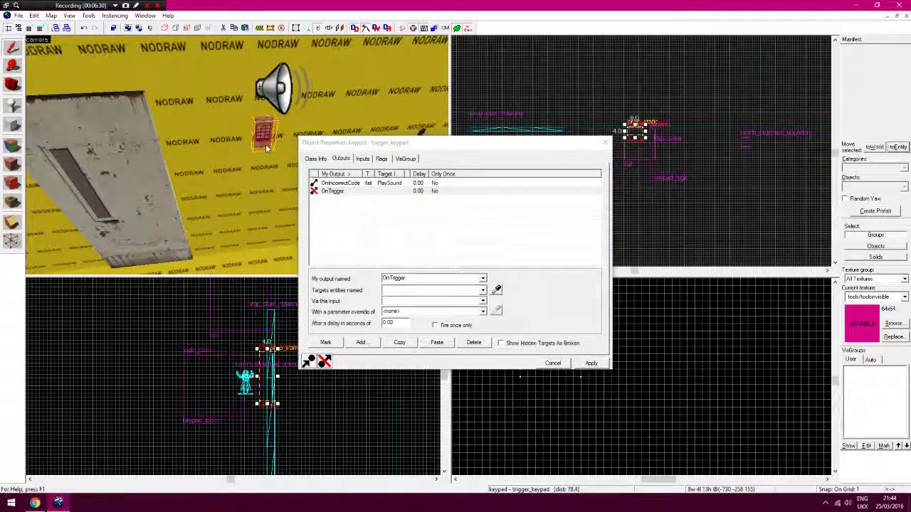
# - Make the OnTrigger output target keypad_door through the Unlock input
pyautogui.click(401, 291)
pyautogui.hotkey('ctrl', 'v')
pyautogui.click(552, 290)
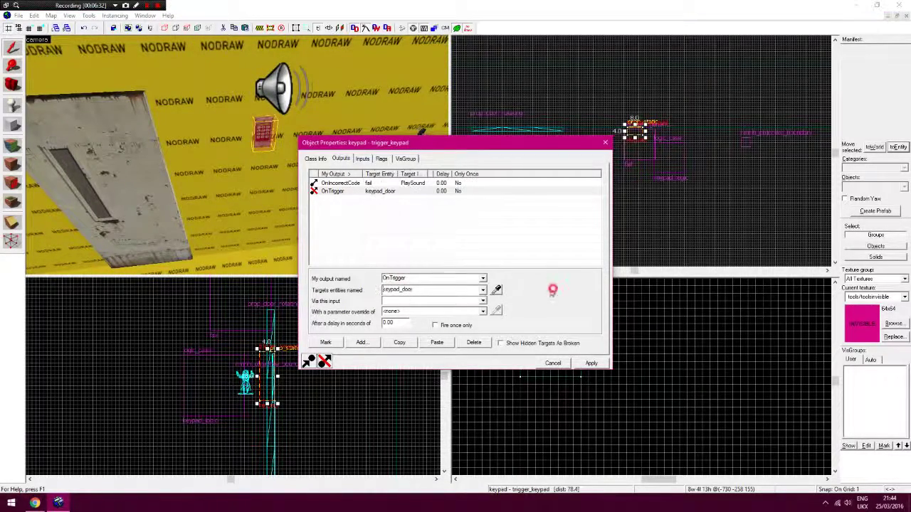
pyautogui.click(484, 302)
pyautogui.moveTo(485, 318); pyautogui.dragTo(485, 344)
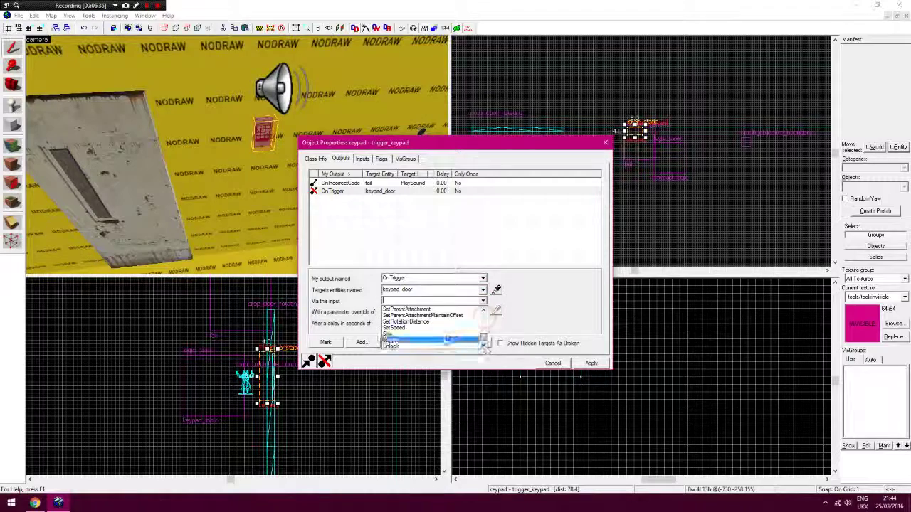
pyautogui.click(438, 346)
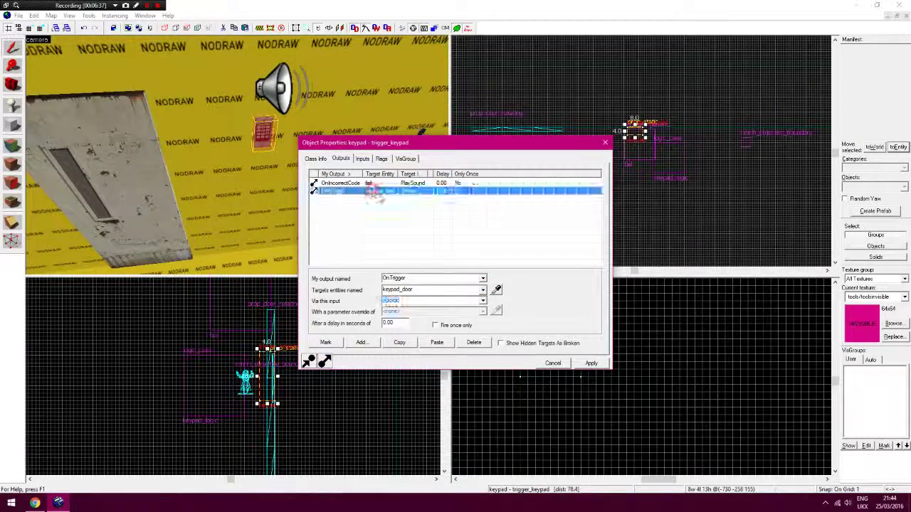
# - Duplicate the OnTrigger output, give the copy a 0.5 second delay and the Open input, and apply the outputs
pyautogui.click(436, 343)
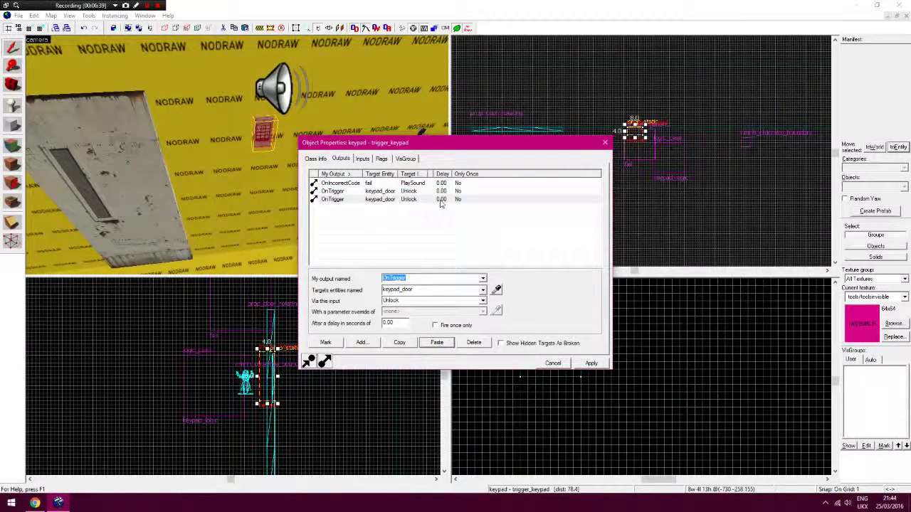
pyautogui.click(441, 203)
pyautogui.moveTo(397, 325); pyautogui.dragTo(375, 325)
pyautogui.write('0.1')
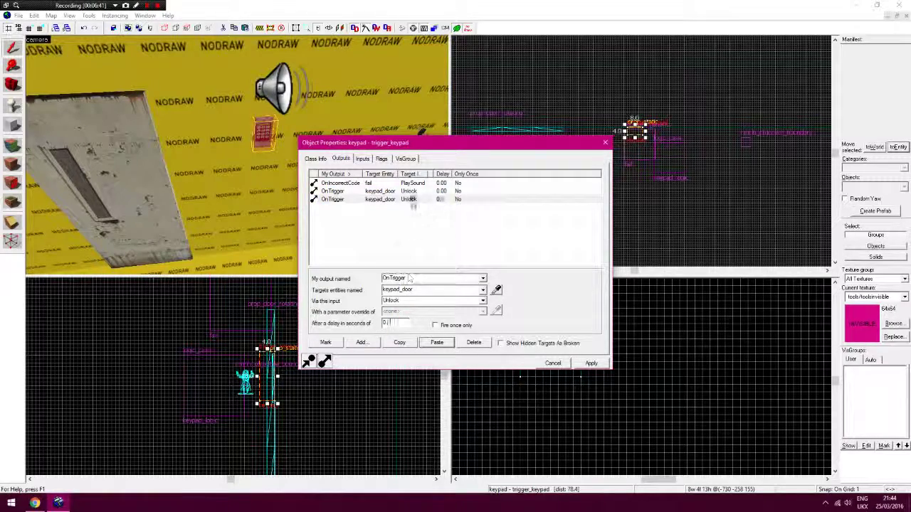
pyautogui.doubleClick(395, 301)
pyautogui.write('Open')
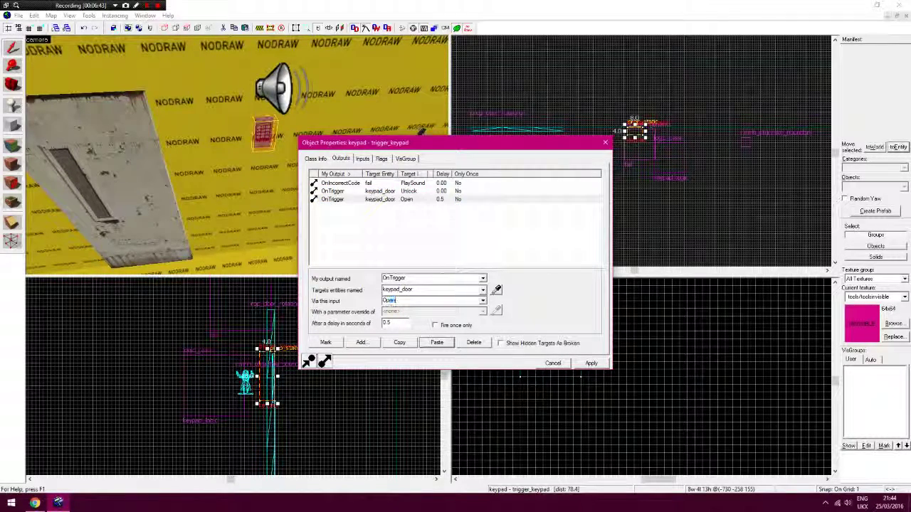
pyautogui.click(584, 363)
# - Enable the Starts locked flag on the keypad_door entity and apply it
pyautogui.click(110, 217)
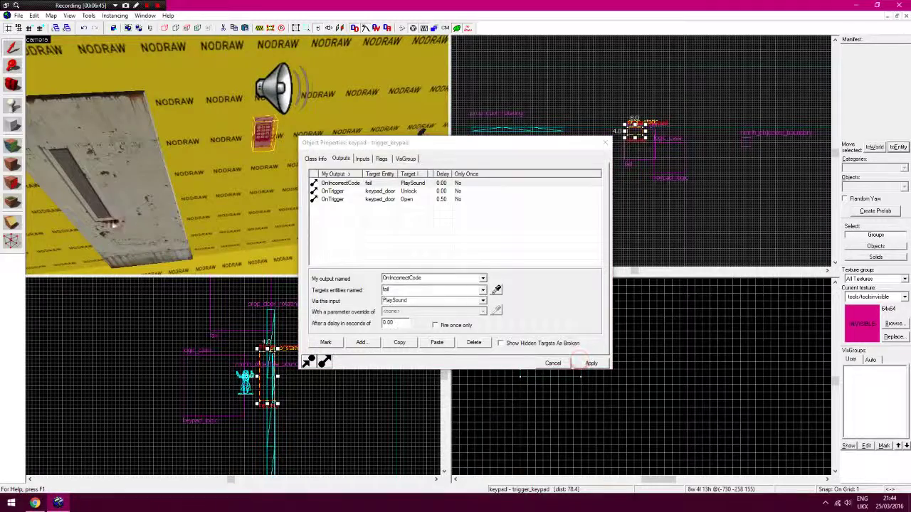
pyautogui.click(401, 158)
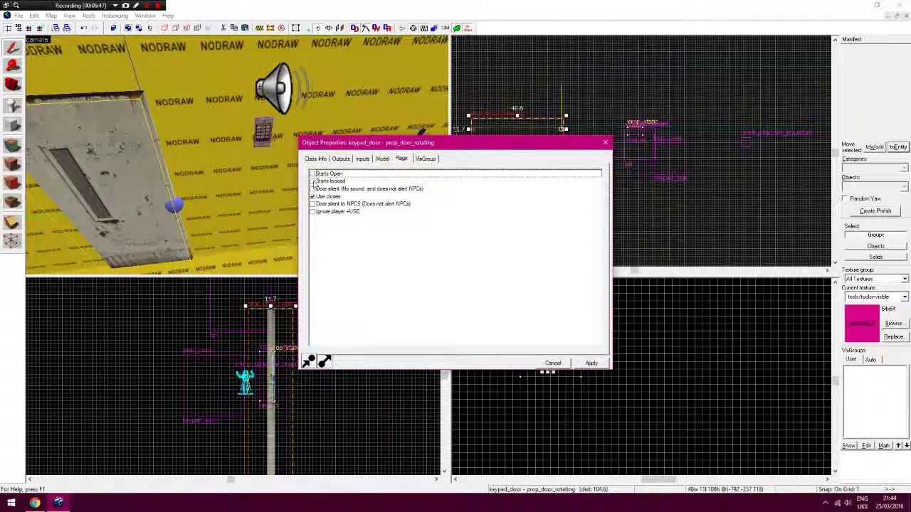
pyautogui.click(312, 182)
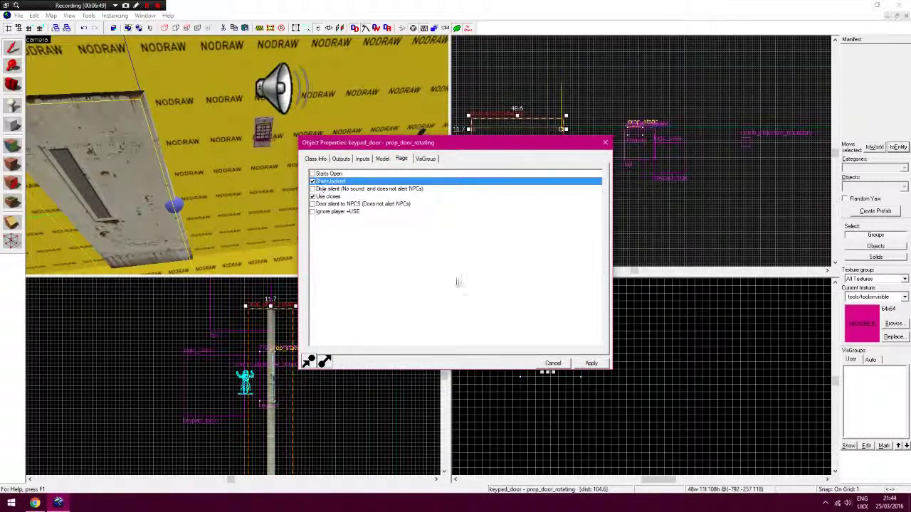
pyautogui.click(590, 363)
# - Review the outputs of the trigger_keypad and close its properties
pyautogui.click(263, 133)
pyautogui.click(341, 158)
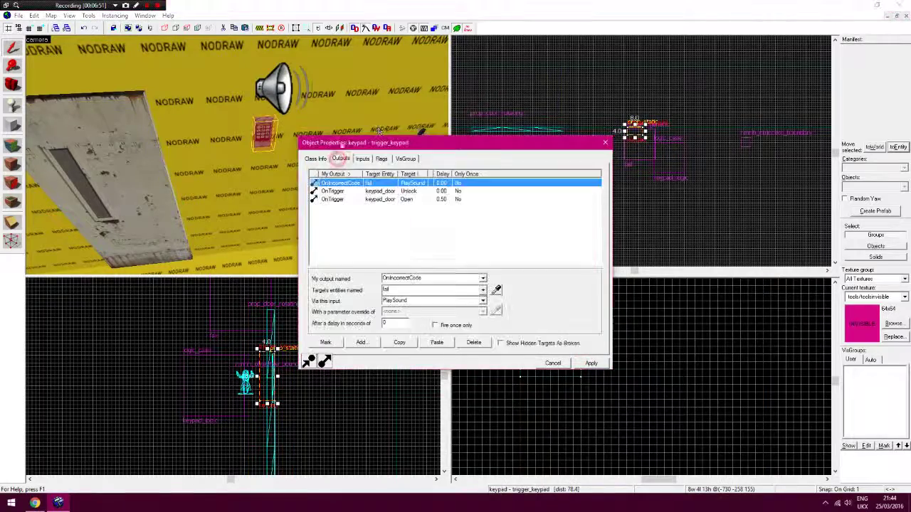
pyautogui.click(605, 143)
# - Duplicate the fail ambient_generic and place the copy beside the original, above the logic_case
pyautogui.click(272, 83)
pyautogui.keyDown('shift'); pyautogui.moveTo(272, 83); pyautogui.dragTo(339, 83); pyautogui.keyUp('shift')
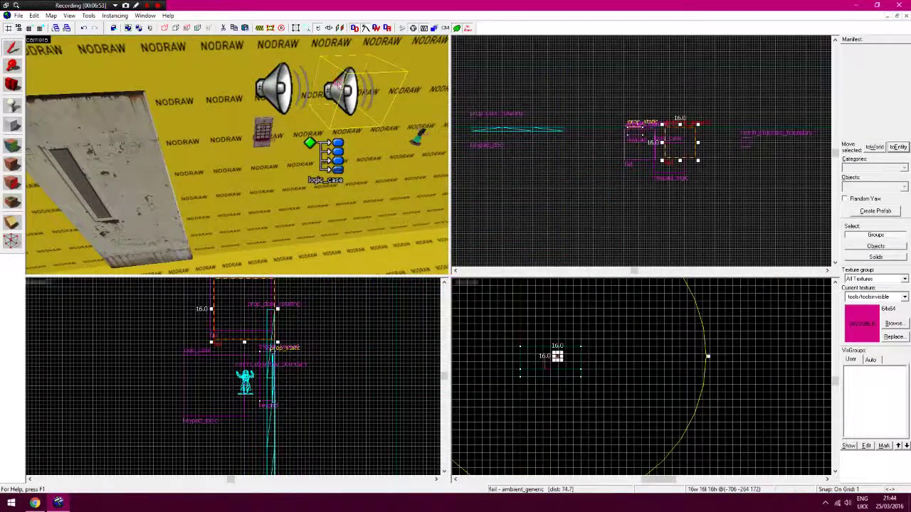
# - Browse sound resources for the duplicated fail ambient_generic and preview several of the Buttons game sounds
pyautogui.doubleClick(339, 83)
pyautogui.click(441, 221)
pyautogui.click(503, 219)
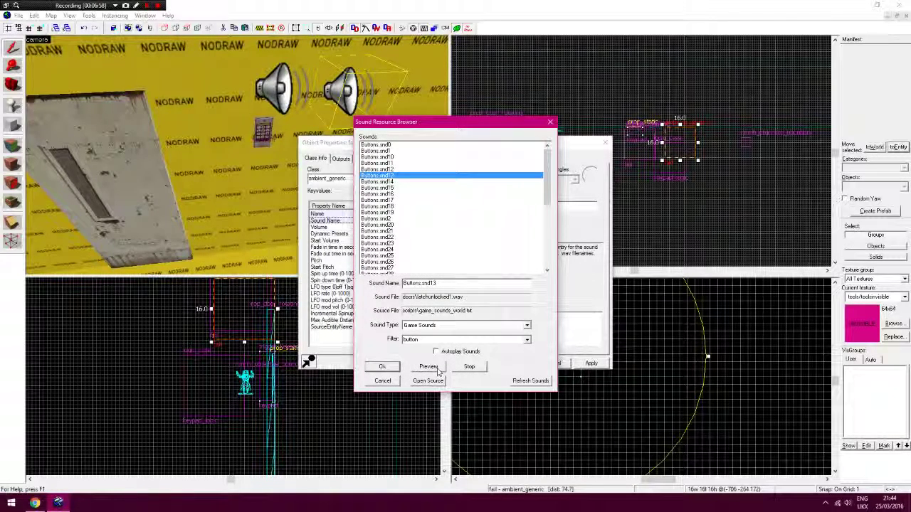
pyautogui.click(433, 367)
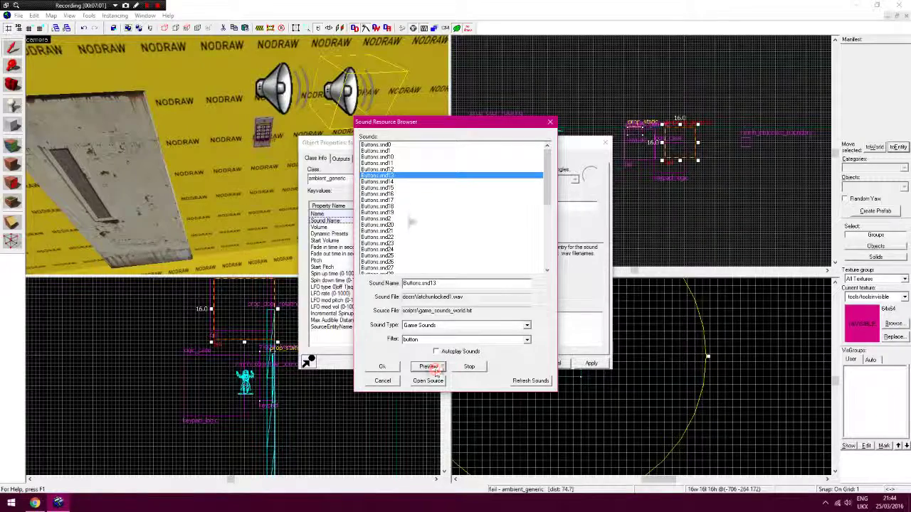
pyautogui.click(391, 163)
pyautogui.click(431, 367)
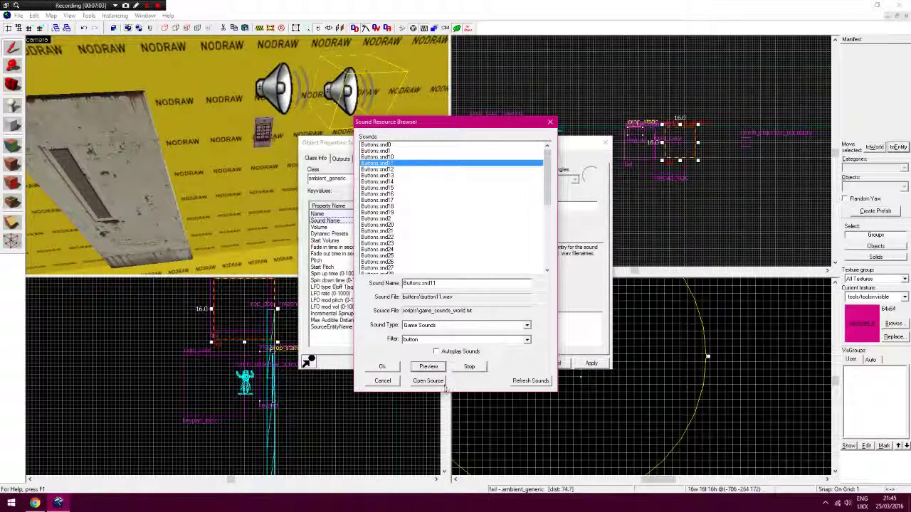
pyautogui.click(402, 237)
pyautogui.click(429, 368)
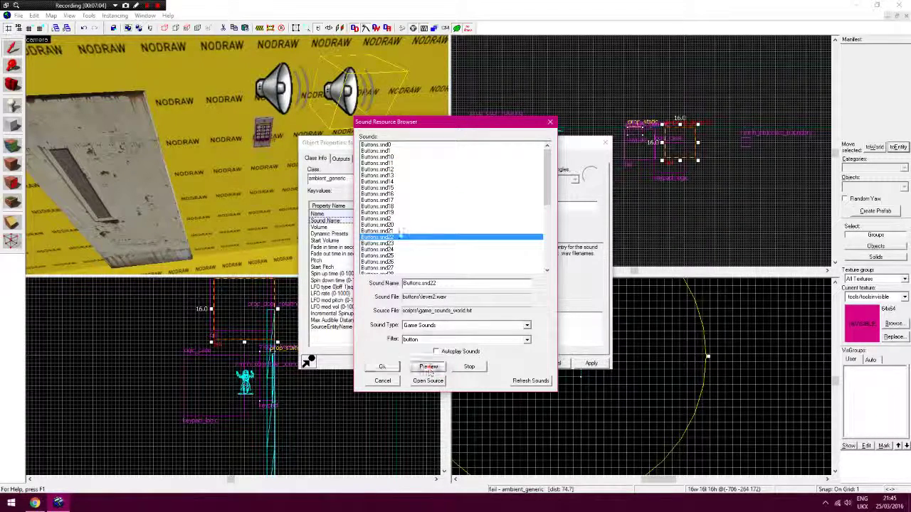
pyautogui.click(400, 231)
pyautogui.click(431, 368)
pyautogui.click(407, 269)
pyautogui.click(429, 367)
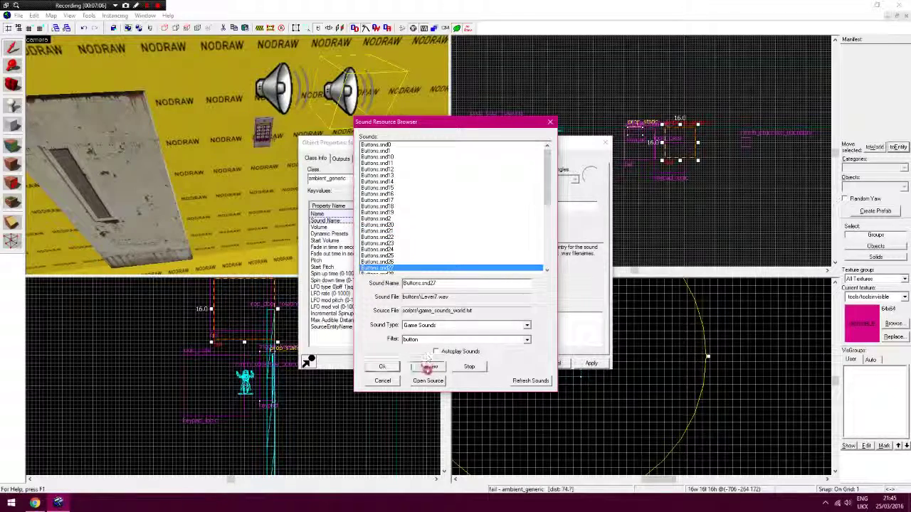
pyautogui.click(400, 256)
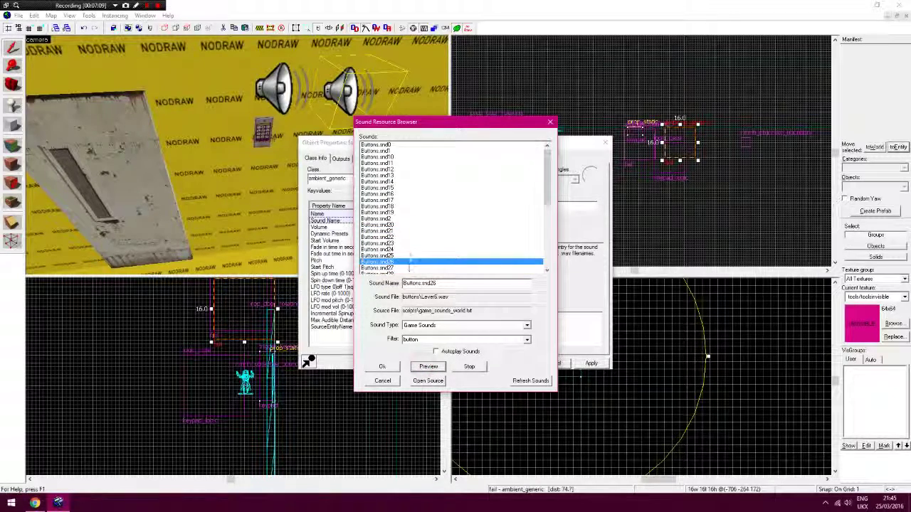
pyautogui.click(426, 367)
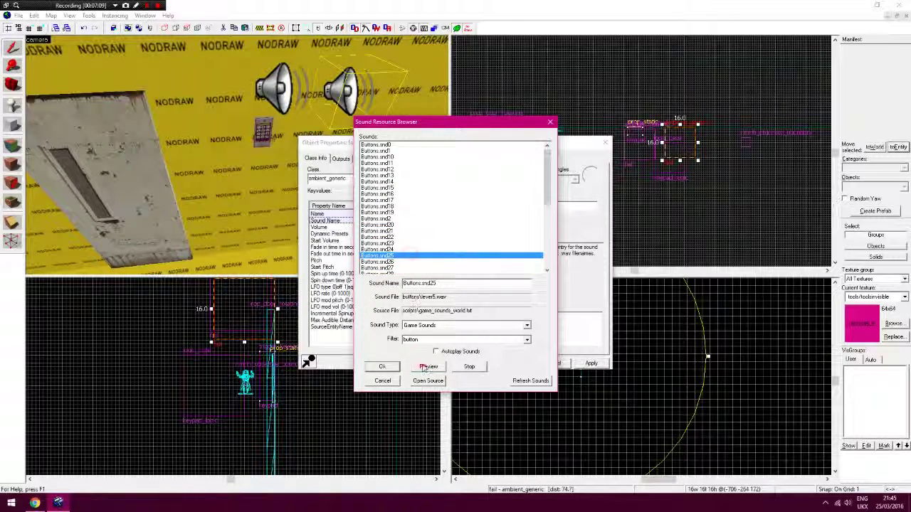
pyautogui.click(399, 249)
pyautogui.click(428, 367)
pyautogui.scroll(-8, 450, 244)
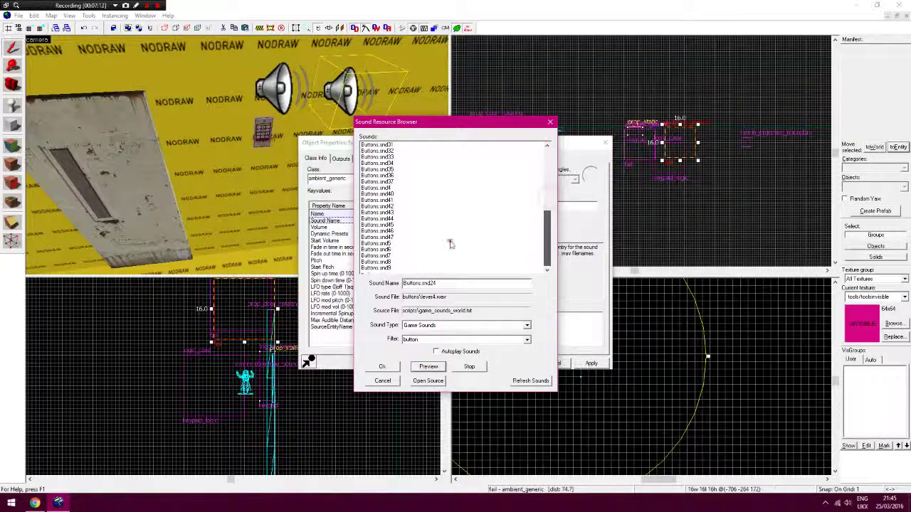
pyautogui.click(450, 244)
# - Filter the game sounds by "unlock" and preview the DoorHandles.Unlocked1, DoorHandles.Unlocked4 and Doors.CombineGate_citizen_unlock1 sounds
pyautogui.doubleClick(413, 339)
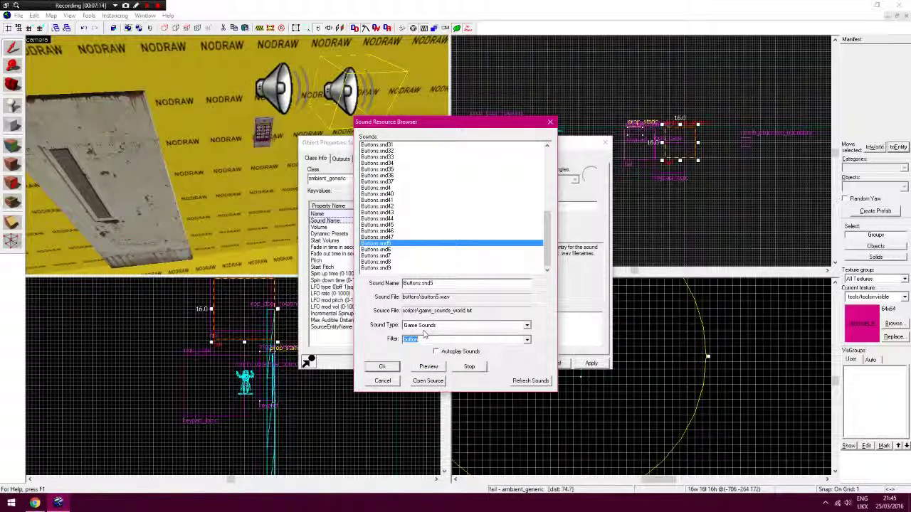
pyautogui.write('unl')
pyautogui.write('cok')
pyautogui.press('BackSpace')
pyautogui.press('BackSpace')
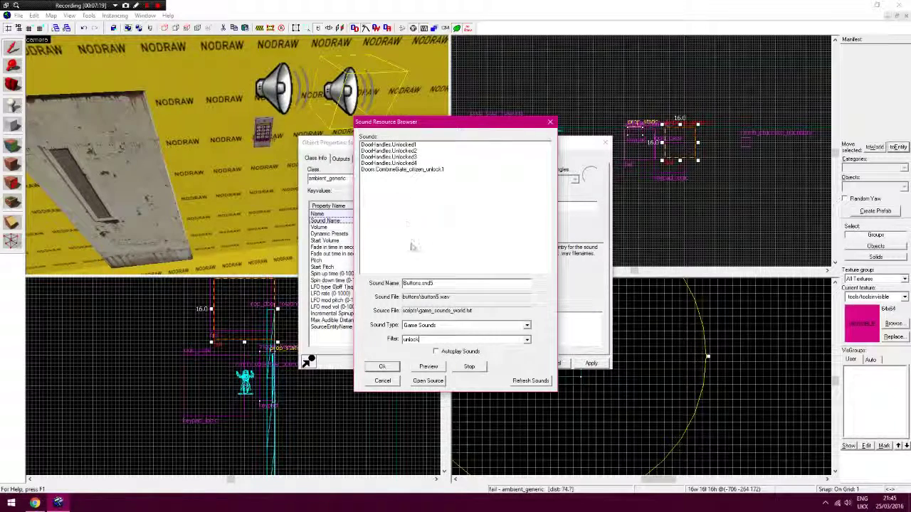
pyautogui.click(403, 145)
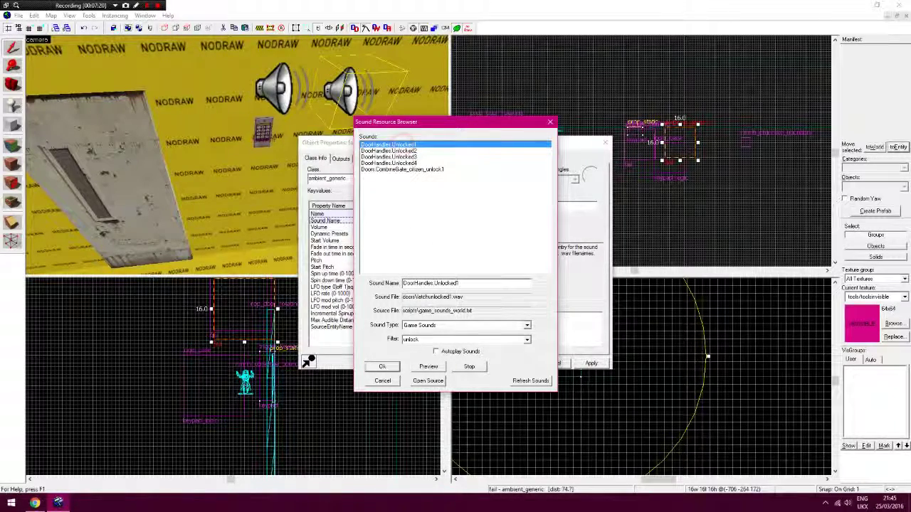
pyautogui.click(426, 366)
pyautogui.click(408, 164)
pyautogui.click(434, 368)
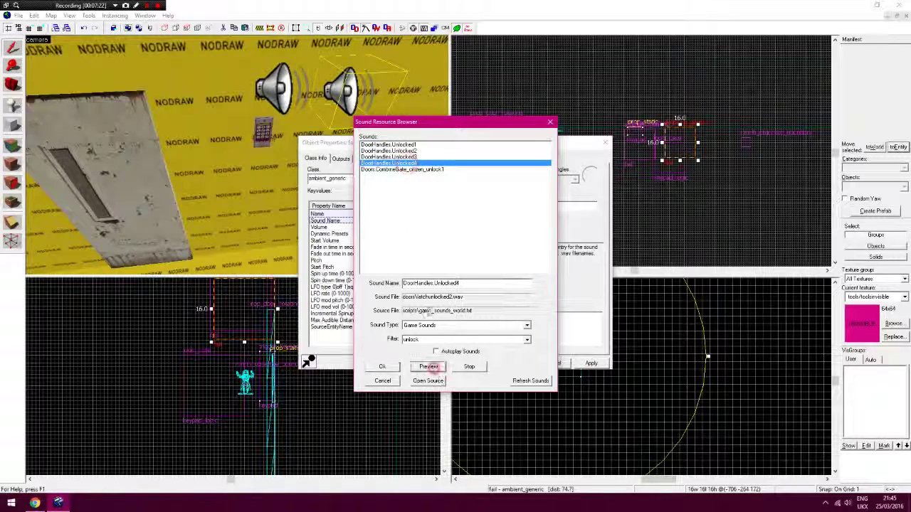
pyautogui.click(417, 170)
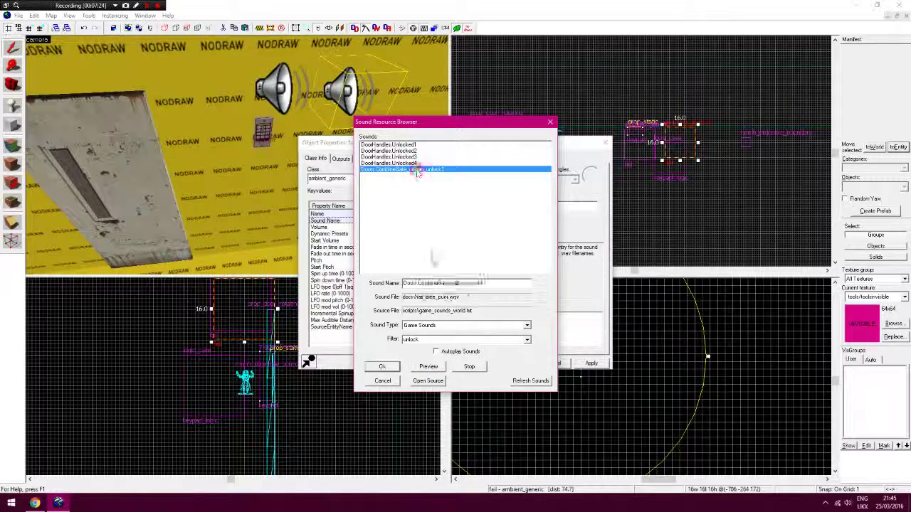
pyautogui.click(427, 366)
# - Filter the sounds by "button", assign Buttons.snd9 as the duplicated ambient_generic's sound, and apply it
pyautogui.doubleClick(415, 340)
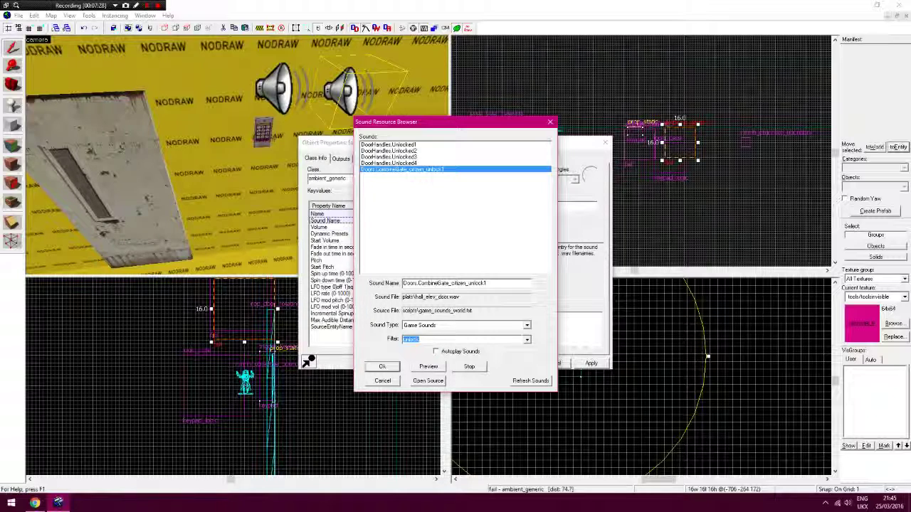
pyautogui.write('button')
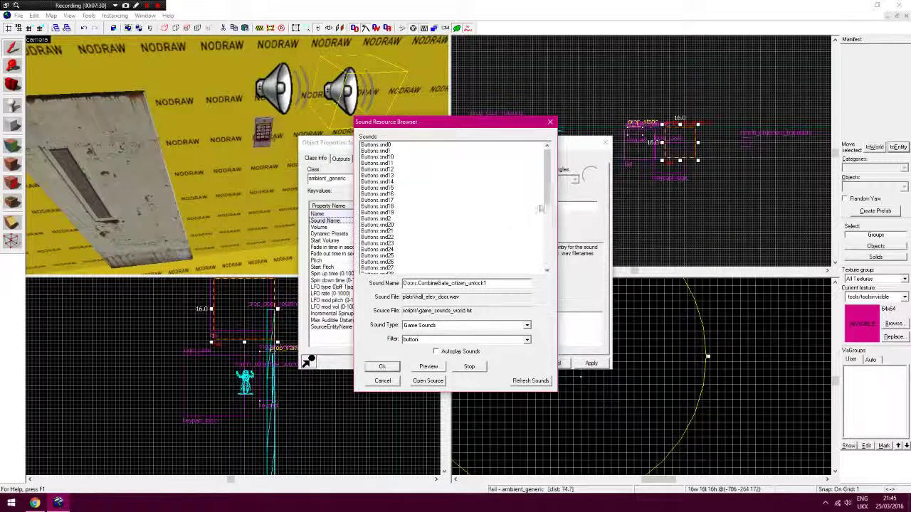
pyautogui.moveTo(547, 193); pyautogui.dragTo(549, 266)
pyautogui.click(398, 268)
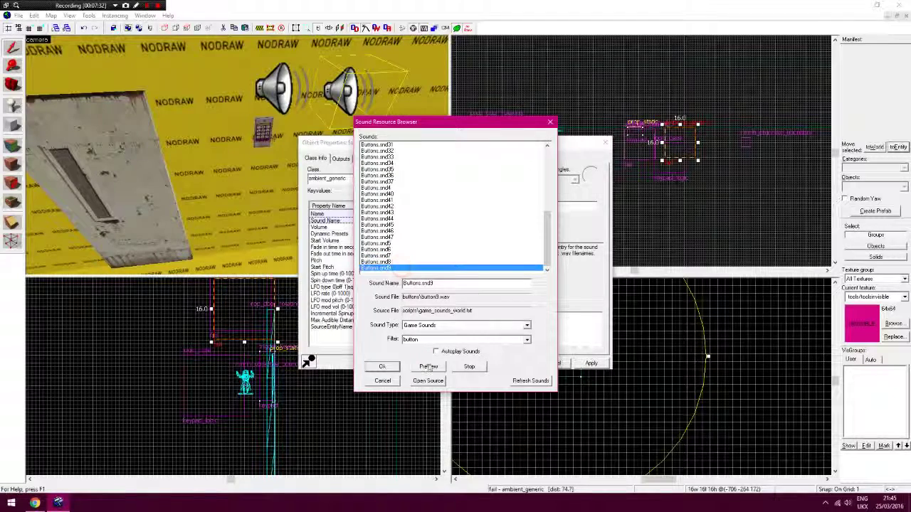
pyautogui.click(428, 366)
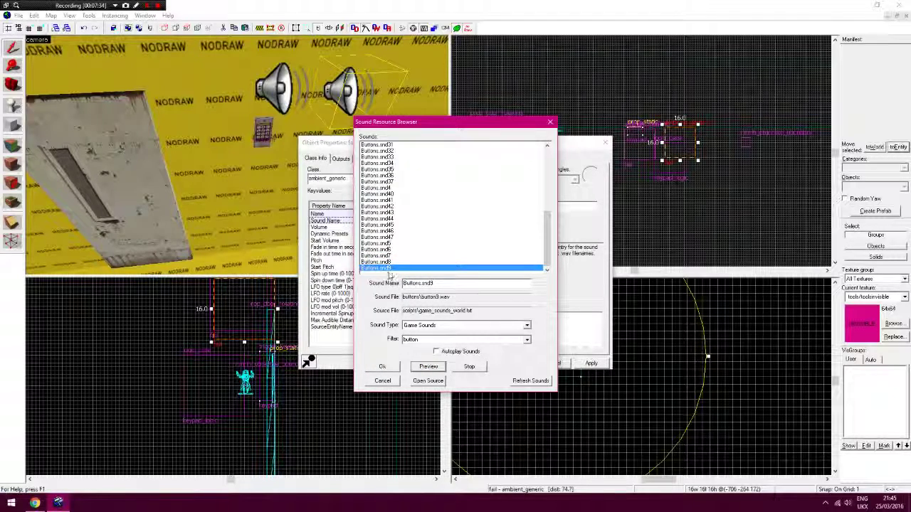
pyautogui.click(382, 365)
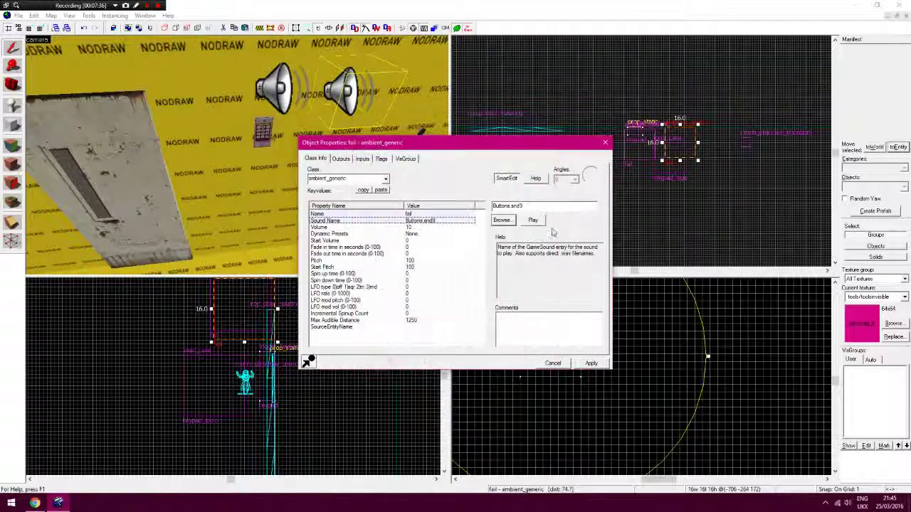
pyautogui.click(591, 363)
# - Rename the duplicated ambient_generic as win and apply the change
pyautogui.click(426, 214)
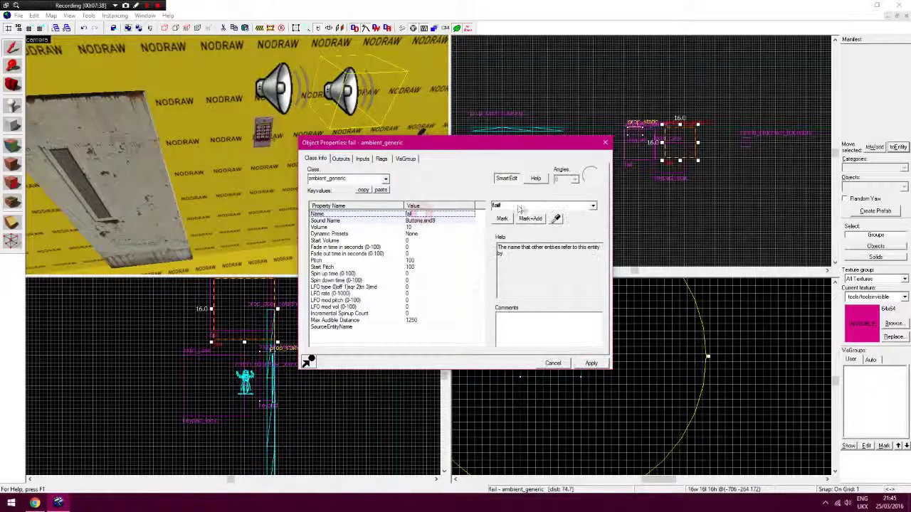
pyautogui.write('win')
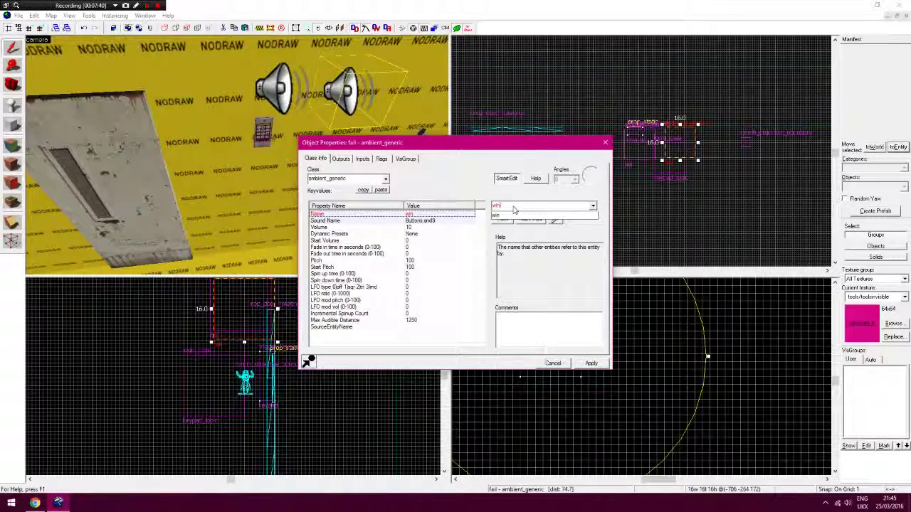
pyautogui.click(591, 363)
# - Add an OnTrigger output to the trigger_keypad targeting win with the ToggleSound input, and apply it
pyautogui.click(263, 131)
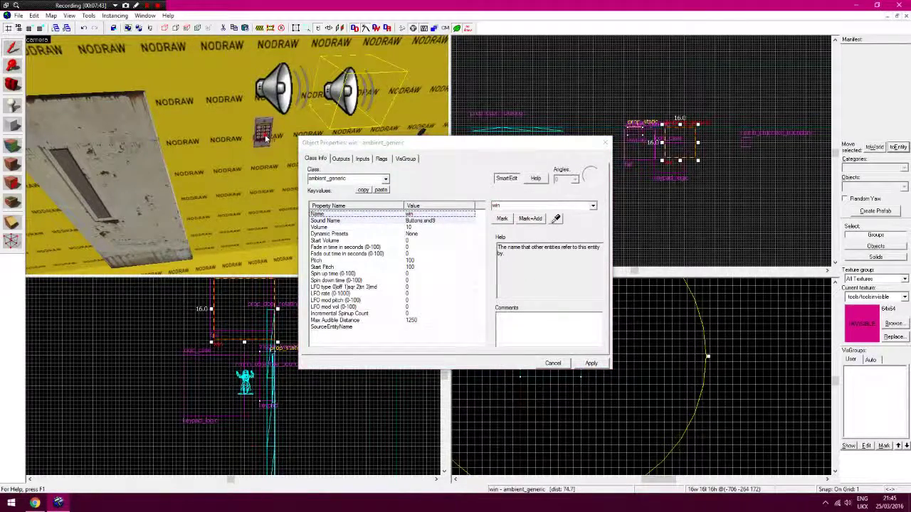
pyautogui.click(340, 158)
pyautogui.click(361, 343)
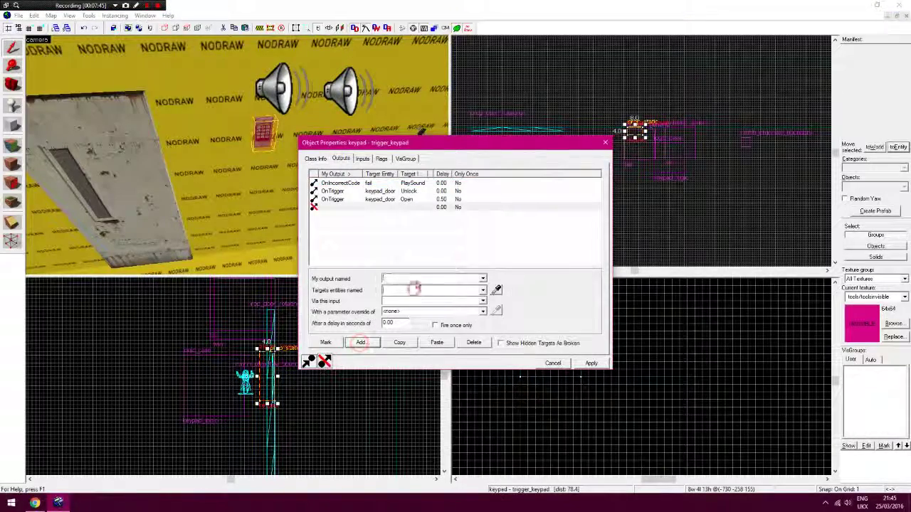
pyautogui.click(483, 278)
pyautogui.click(468, 294)
pyautogui.click(404, 290)
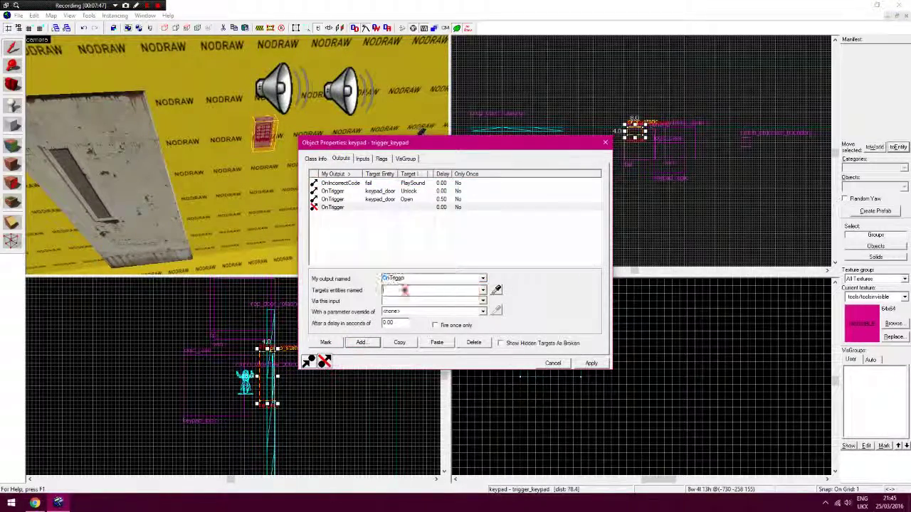
pyautogui.write('win')
pyautogui.click(531, 291)
pyautogui.click(484, 301)
pyautogui.scroll(-5, 486, 324)
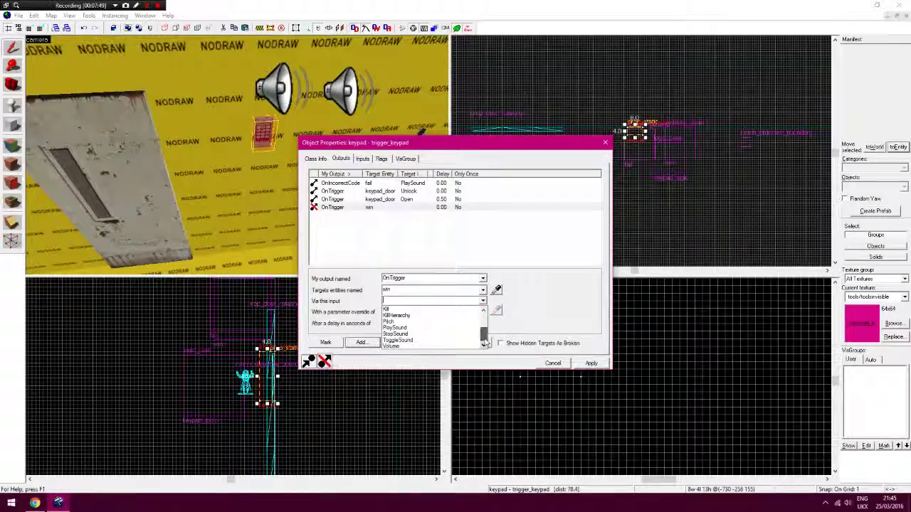
pyautogui.click(398, 336)
pyautogui.click(592, 364)
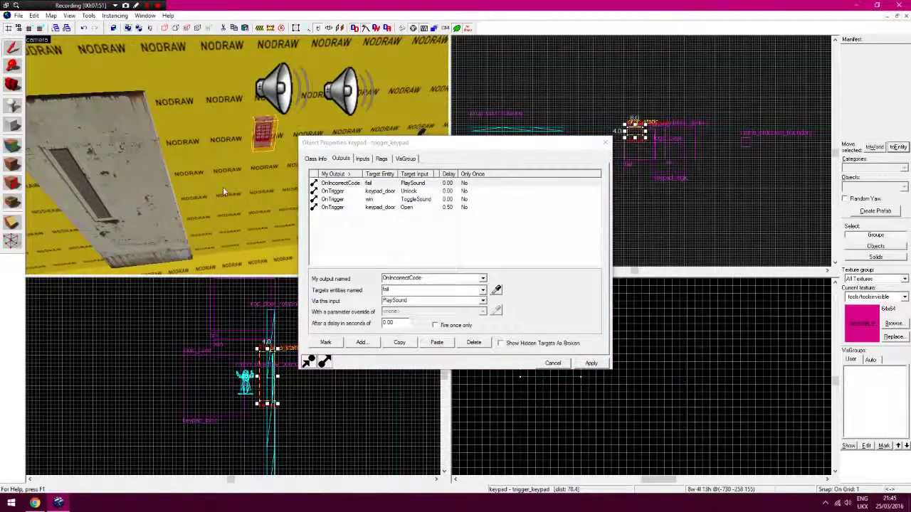
pyautogui.press('z')
pyautogui.press('a')
pyautogui.press('z')
pyautogui.press('z')
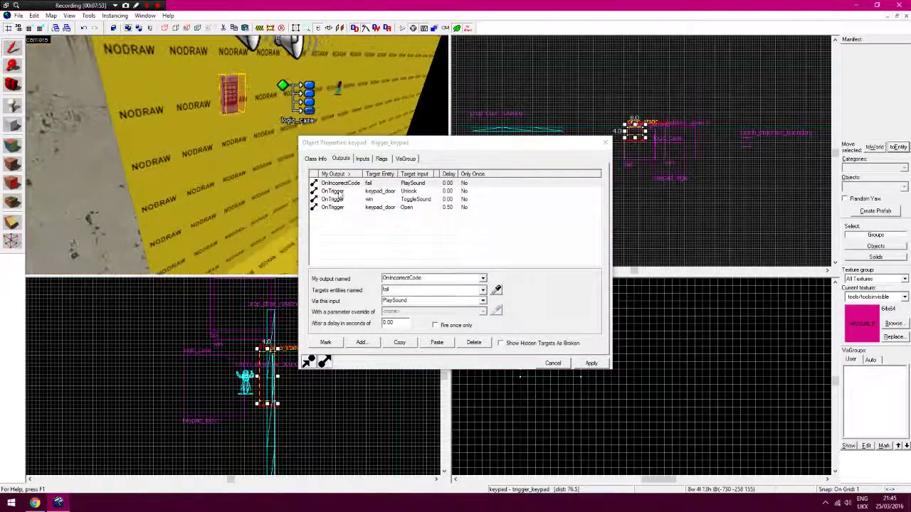
pyautogui.press('z')
pyautogui.press('z')
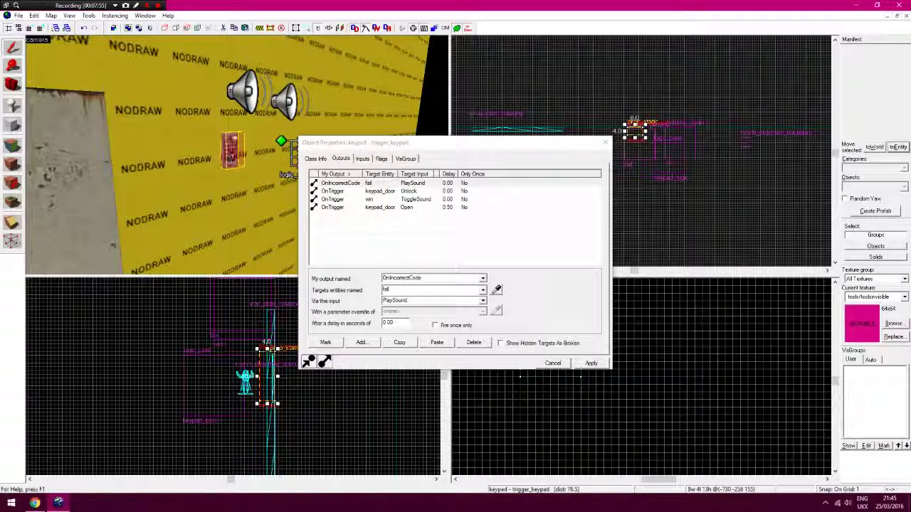
pyautogui.press('z')
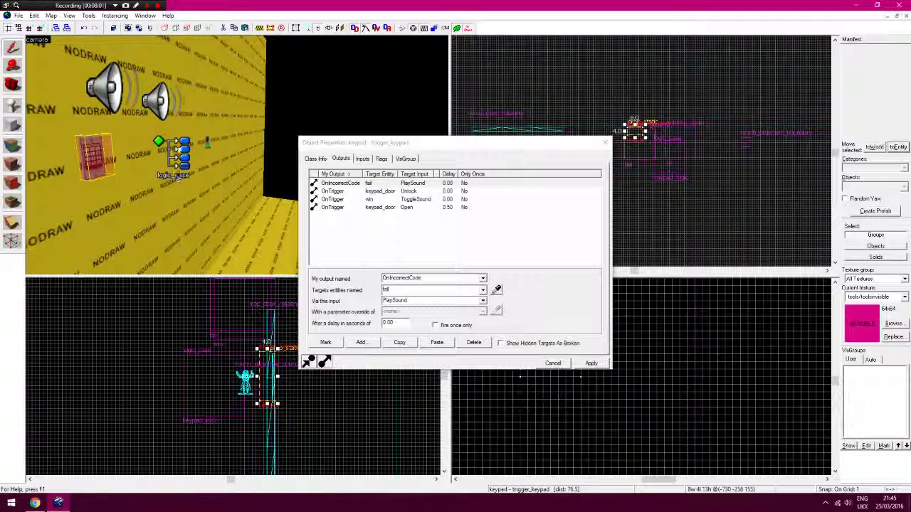
pyautogui.press('z')
pyautogui.press('z')
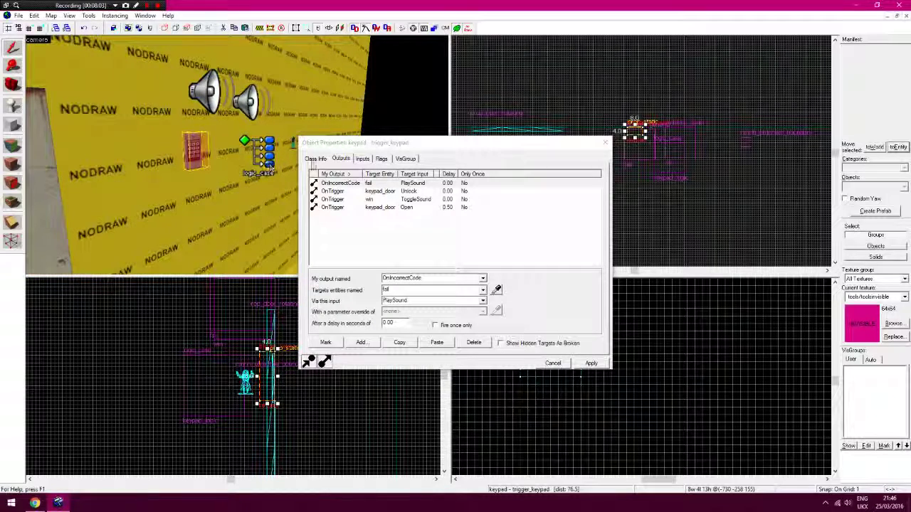
# - Review the class info and case values of the keypad_logic logic_case
pyautogui.click(264, 166)
pyautogui.click(315, 158)
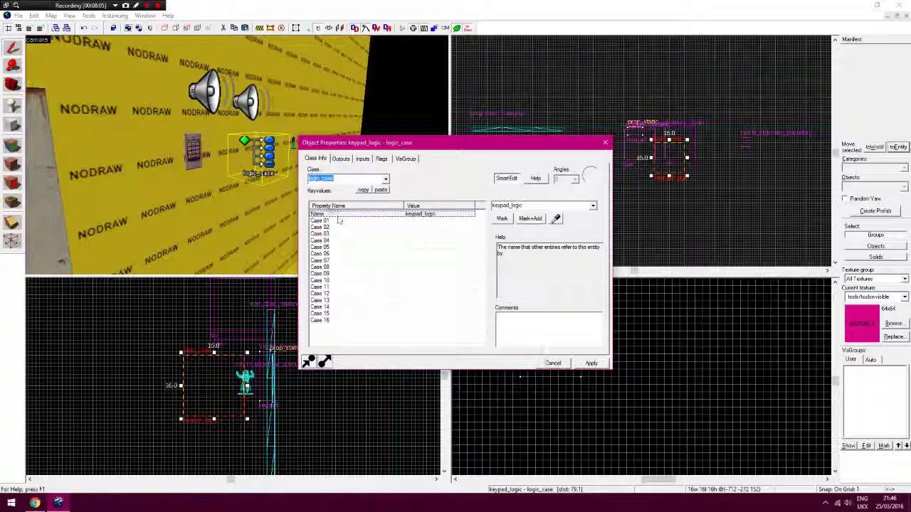
pyautogui.click(292, 144)
pyautogui.click(249, 151)
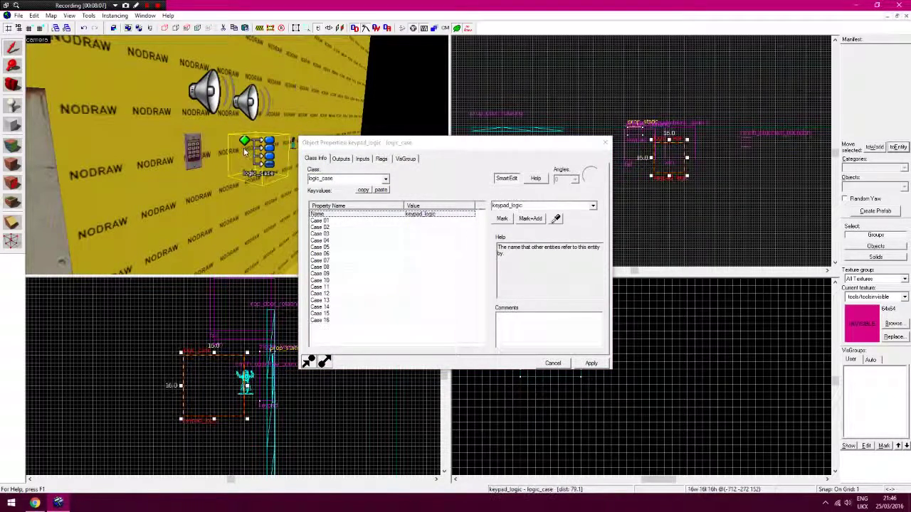
# - Review the trigger_keypad's outputs, including the delayed Open output to keypad_door
pyautogui.click(184, 160)
pyautogui.click(340, 159)
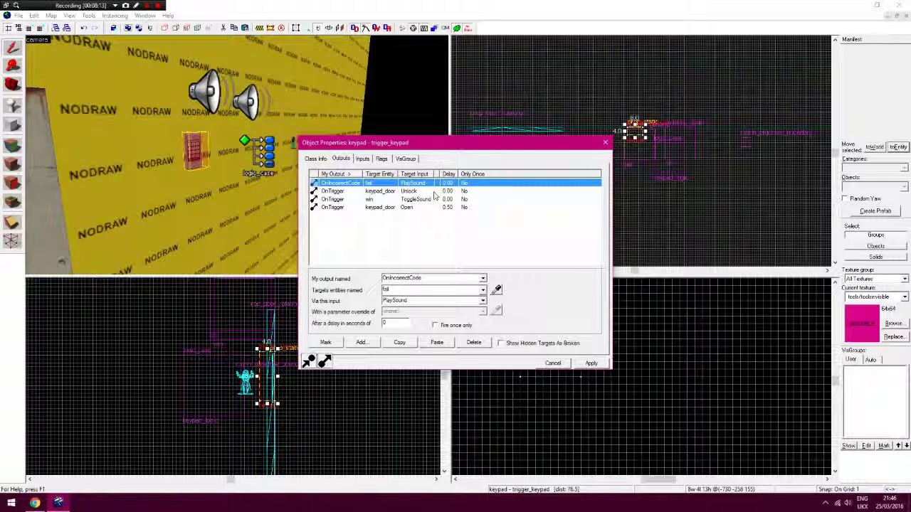
pyautogui.click(250, 106)
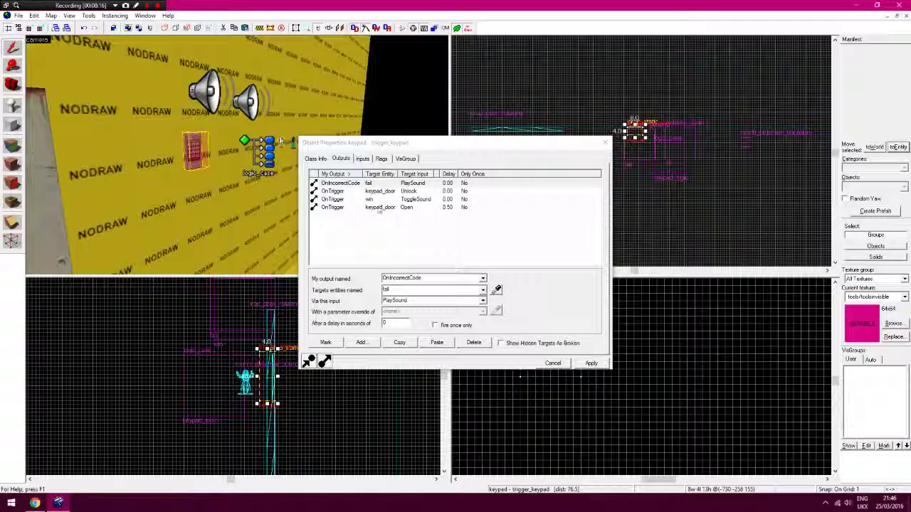
pyautogui.click(384, 209)
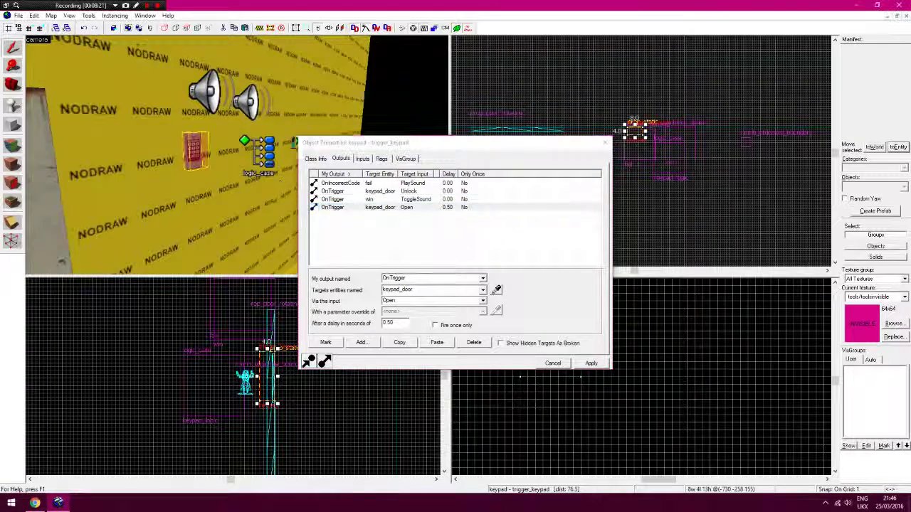
pyautogui.press('z')
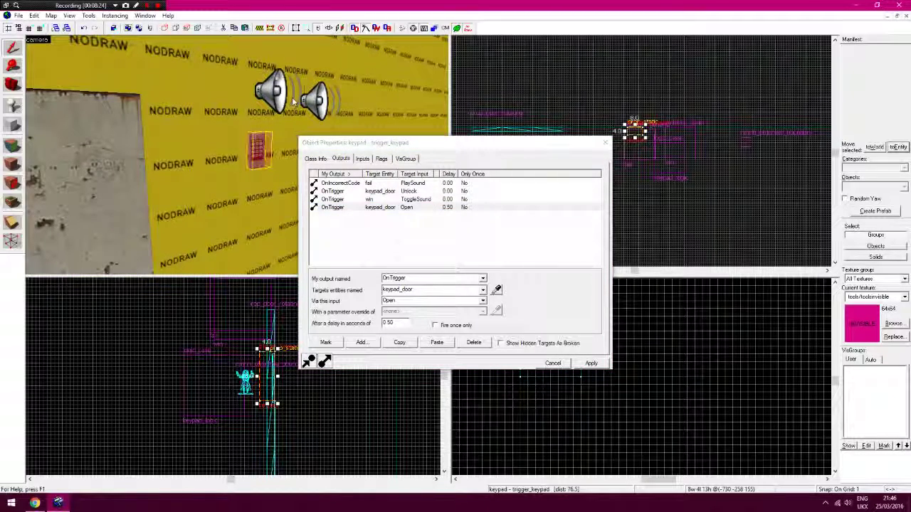
# - Name the nmrih_objective_boundary entity a and apply the change
pyautogui.press('z')
pyautogui.press('s')
pyautogui.press('z')
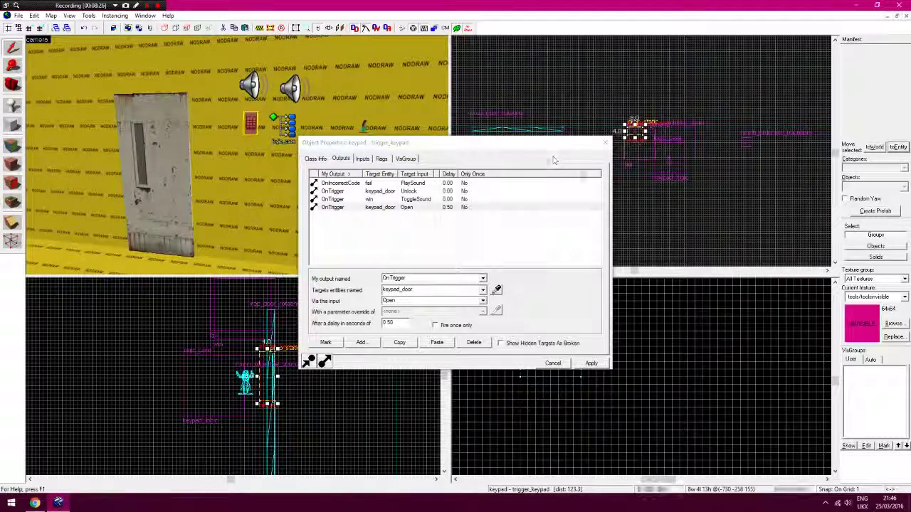
pyautogui.press('z')
pyautogui.press('w')
pyautogui.press('z')
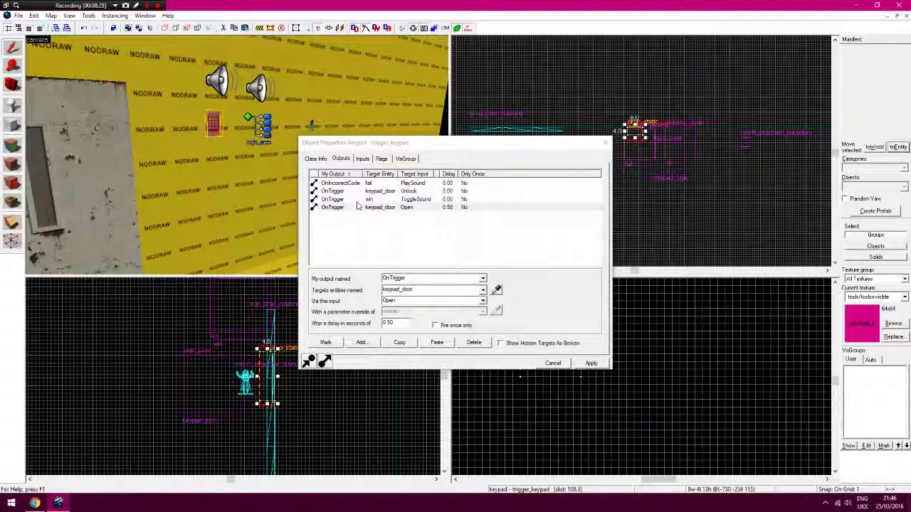
pyautogui.click(311, 125)
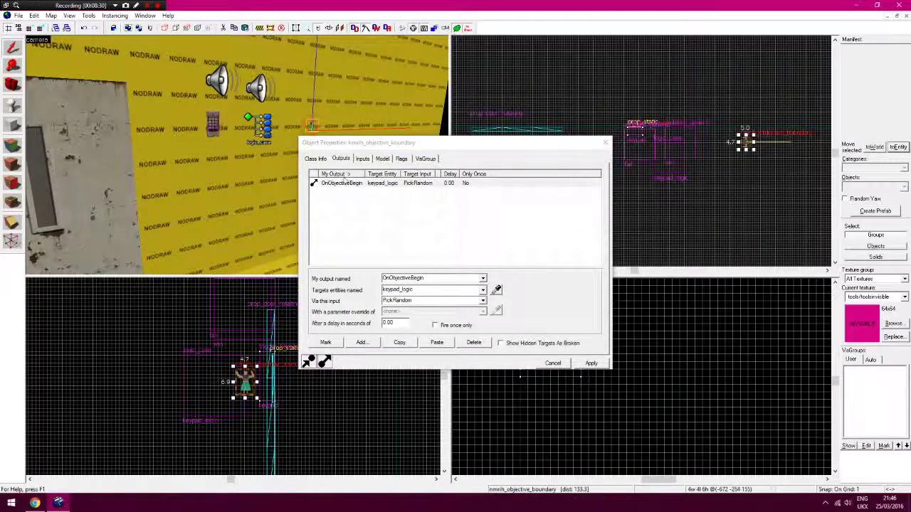
pyautogui.click(315, 158)
pyautogui.click(510, 206)
pyautogui.write('a')
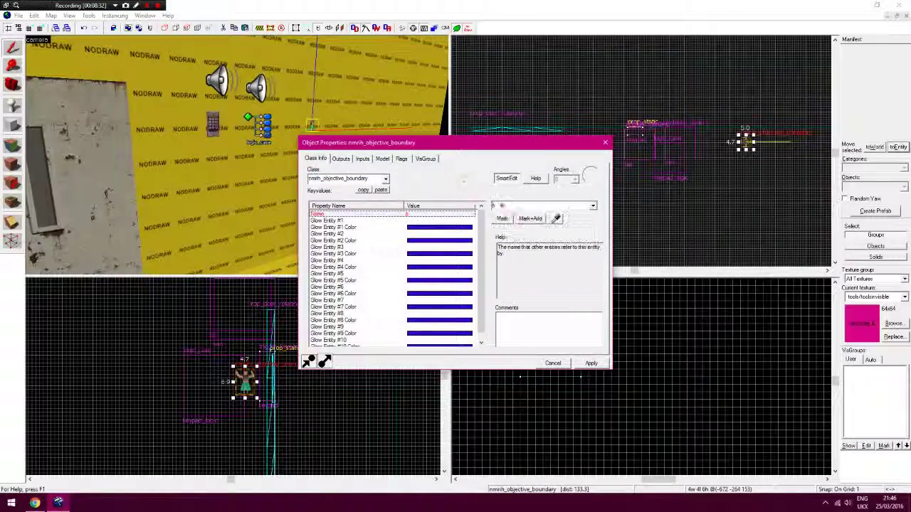
pyautogui.click(585, 364)
# - Add a new output to the trigger_keypad that fires on OnTrigger
pyautogui.click(220, 128)
pyautogui.click(212, 124)
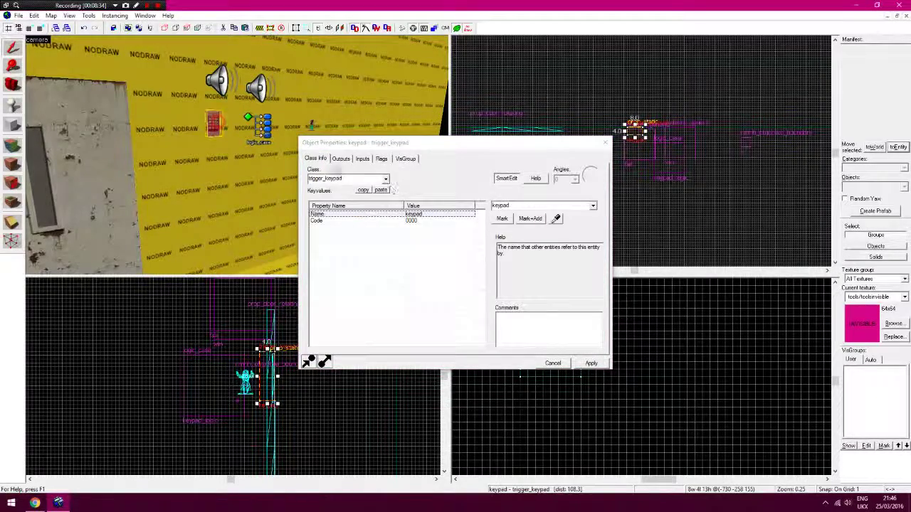
pyautogui.click(341, 159)
pyautogui.click(356, 346)
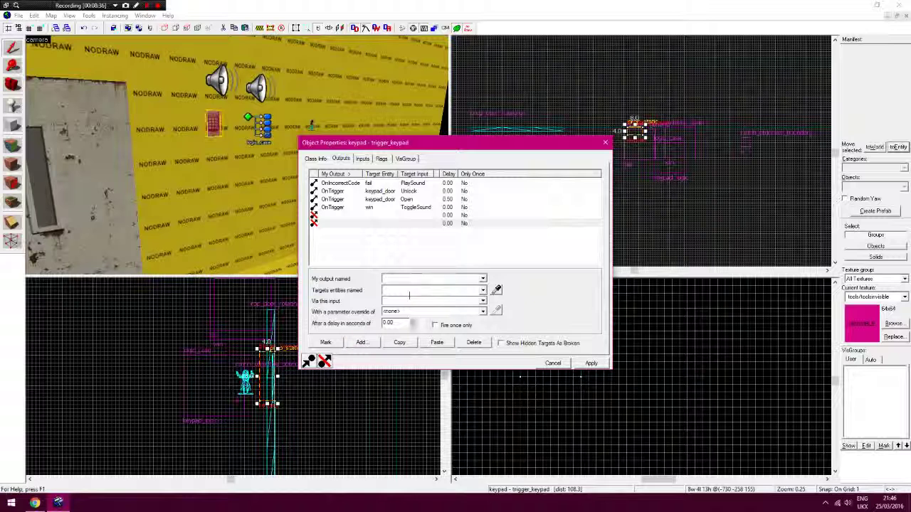
pyautogui.click(484, 279)
pyautogui.click(462, 294)
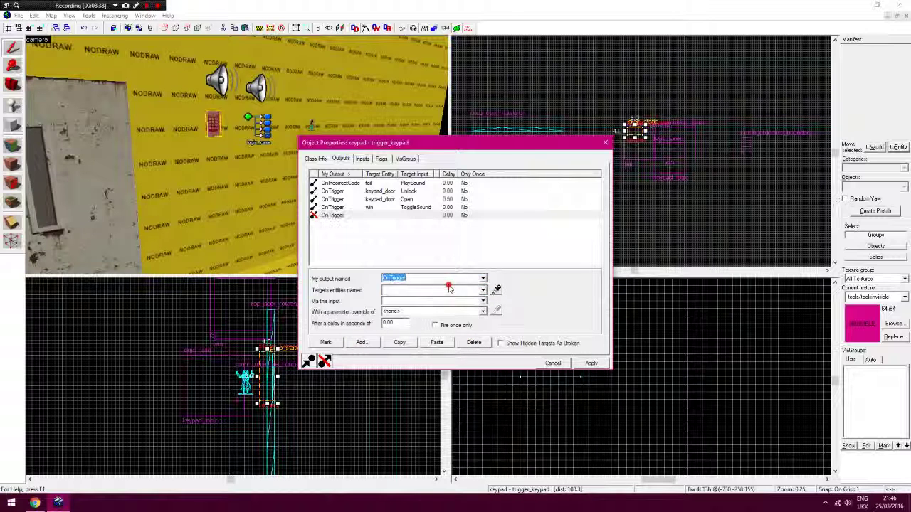
# - Make the new output target entity a with the ObjectiveComplete input, apply it, close the properties and clear the selection
pyautogui.click(449, 287)
pyautogui.write('a')
pyautogui.click(543, 293)
pyautogui.click(483, 301)
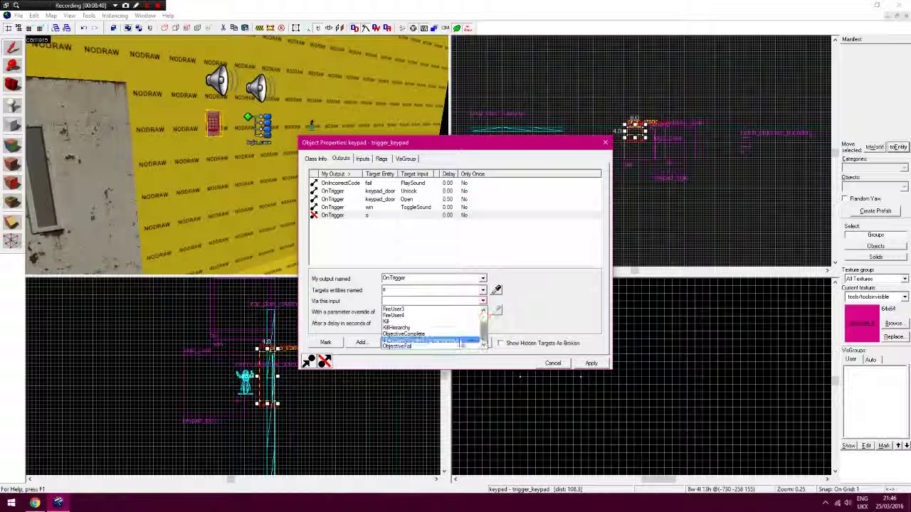
pyautogui.click(455, 334)
pyautogui.click(523, 314)
pyautogui.click(586, 365)
pyautogui.click(554, 363)
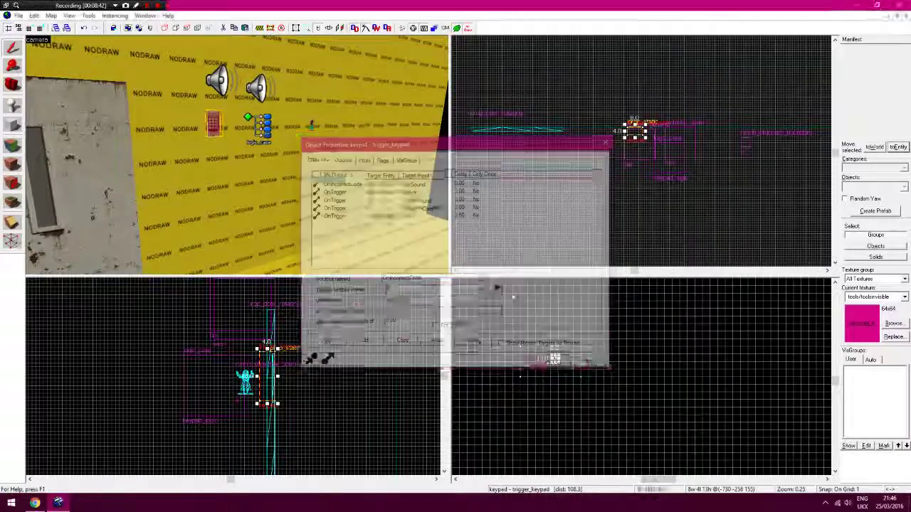
pyautogui.press('Escape')
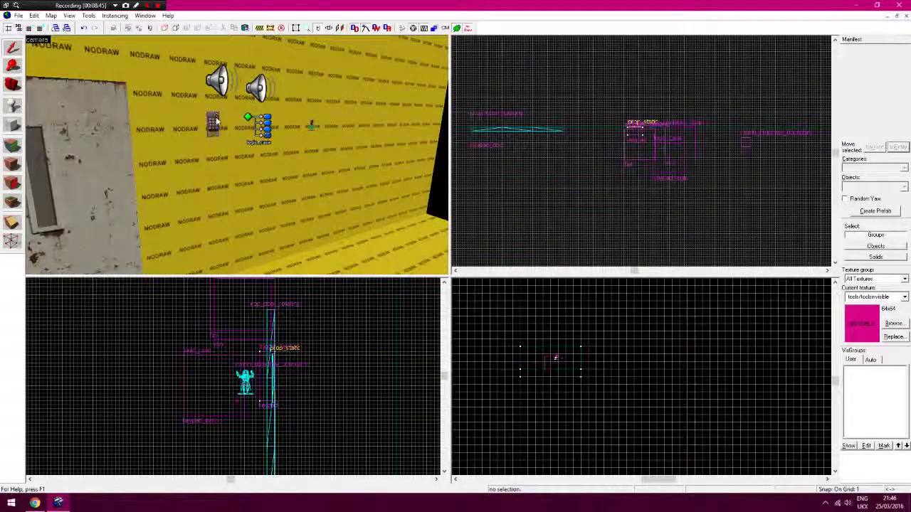
pyautogui.press('Left')
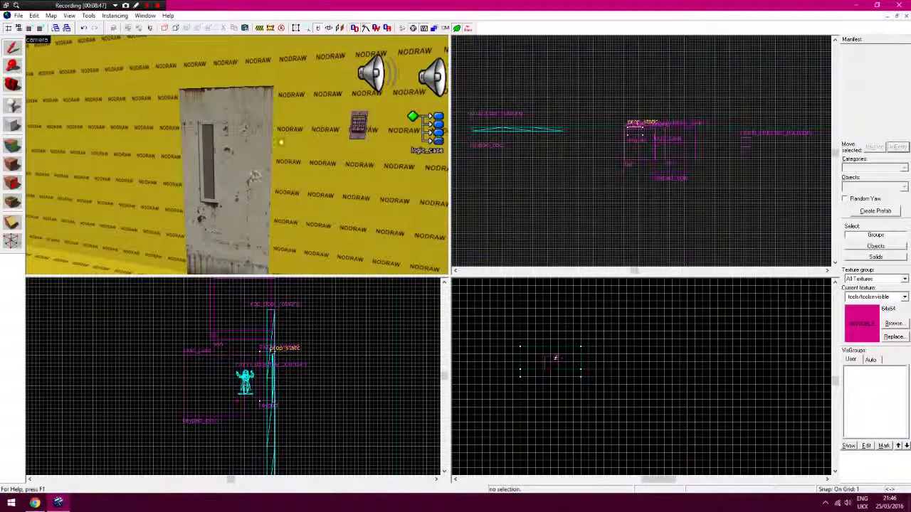
pyautogui.press('Right')
pyautogui.press('Left')
pyautogui.press('w')
pyautogui.press('Right')
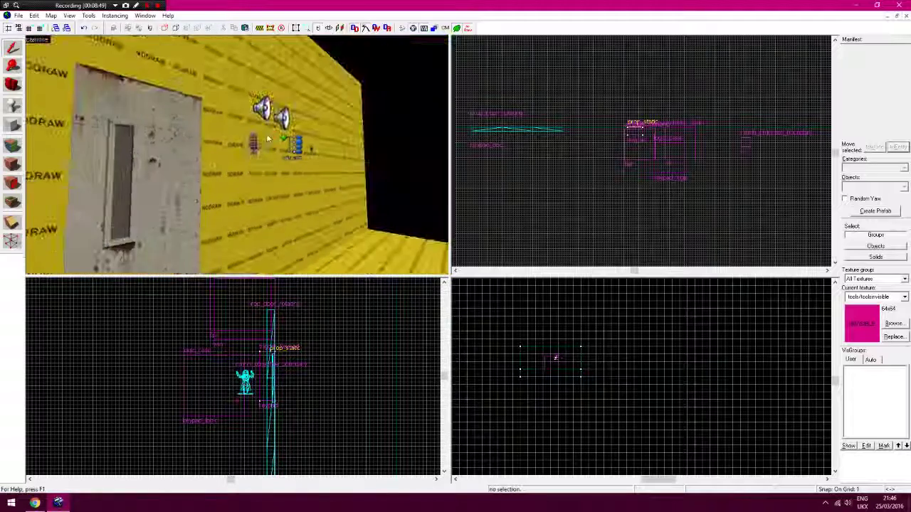
pyautogui.press('d')
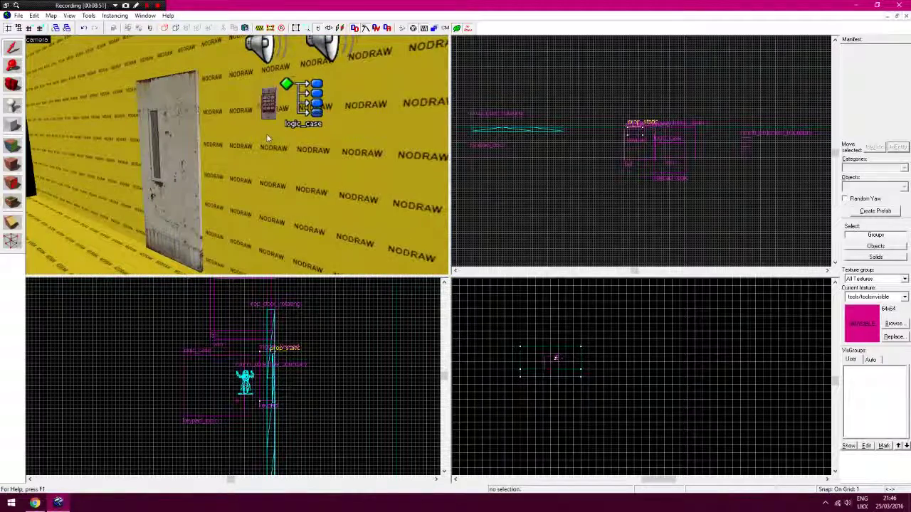